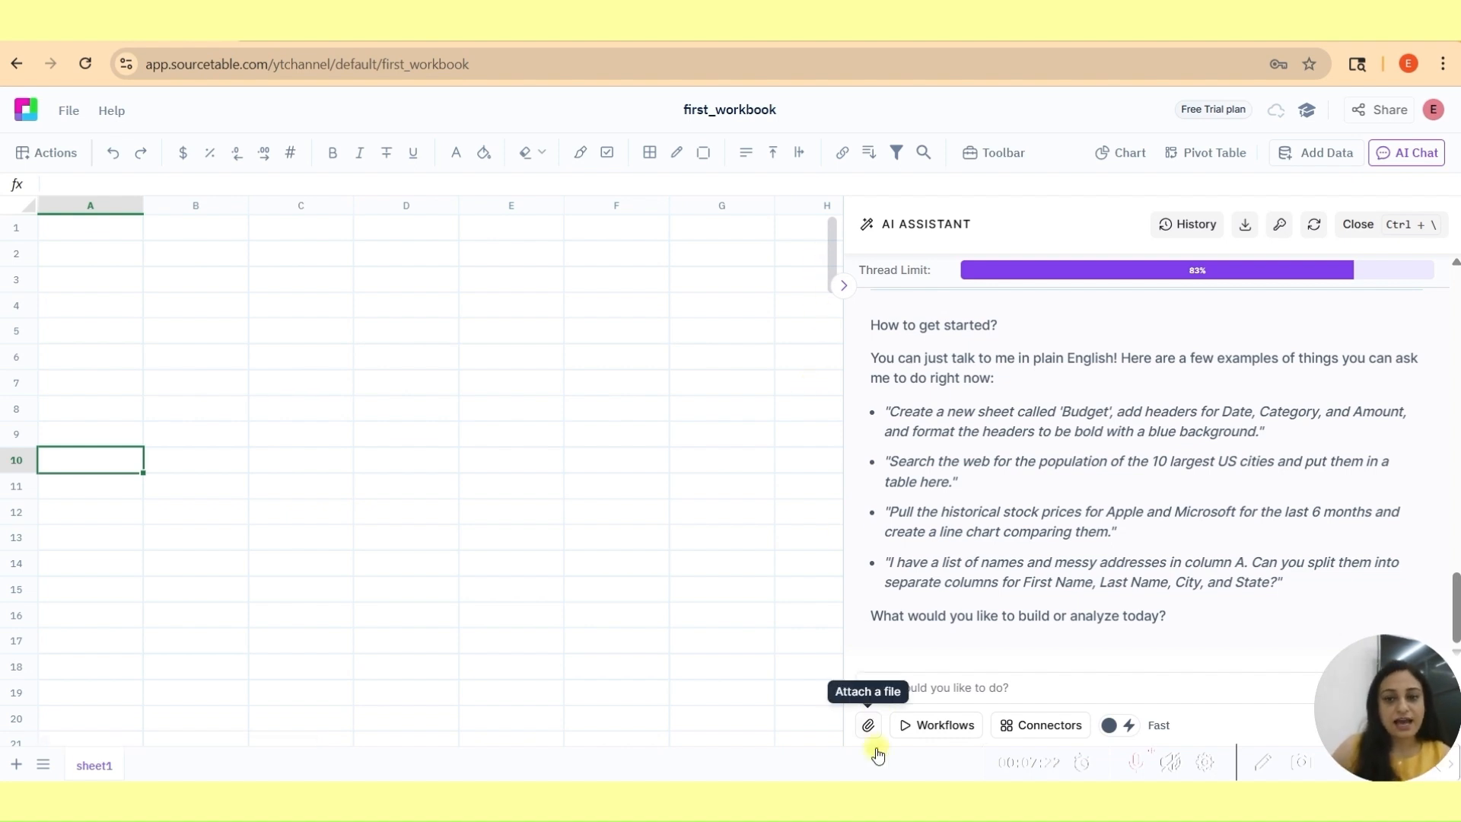
Switch to the Excel workbook and open the Company Financials sheet.
{"action": "key", "text": "alt+Tab"}
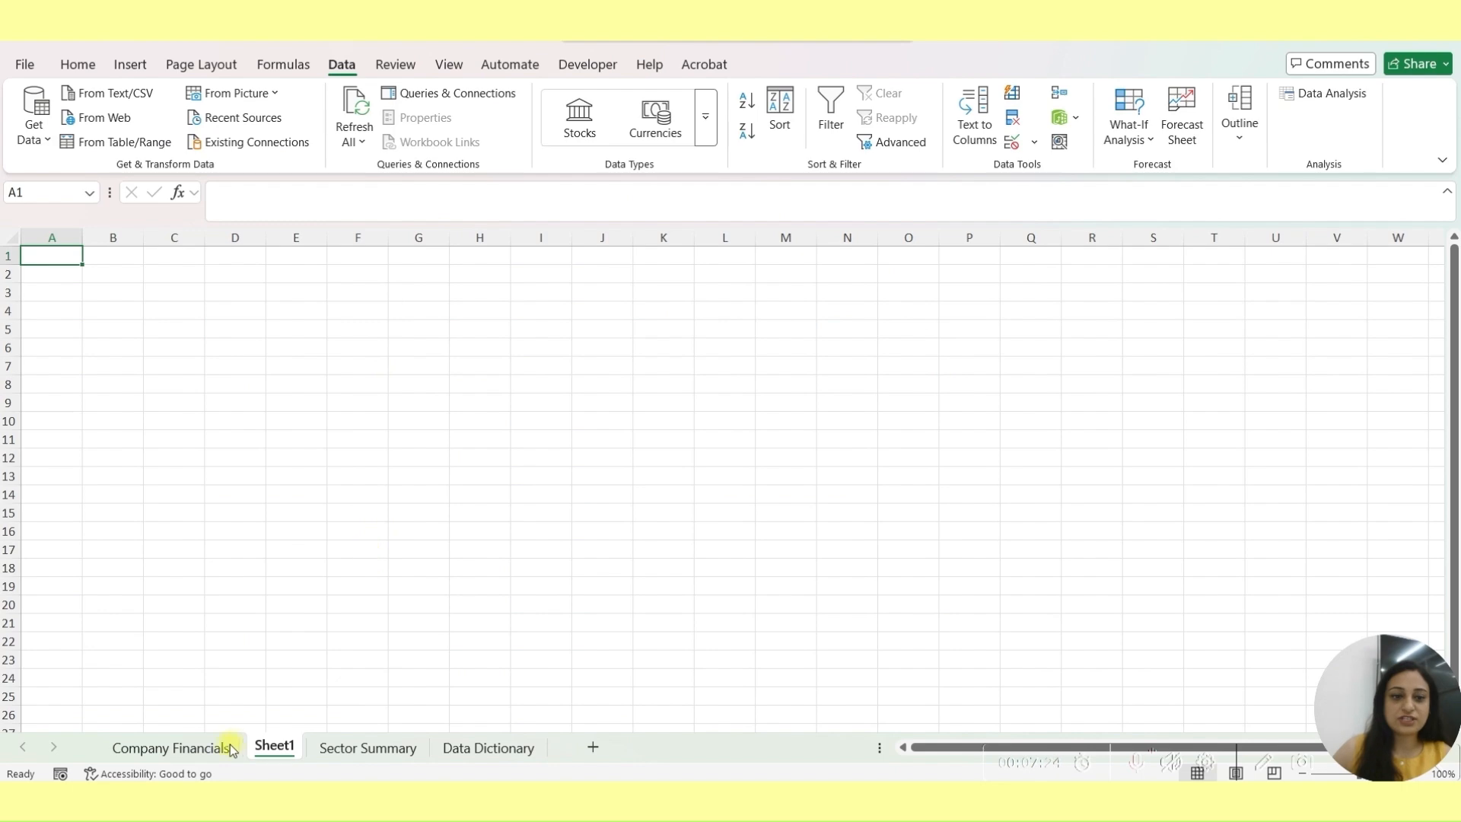
{"action": "left_click", "coordinate": [171, 752]}
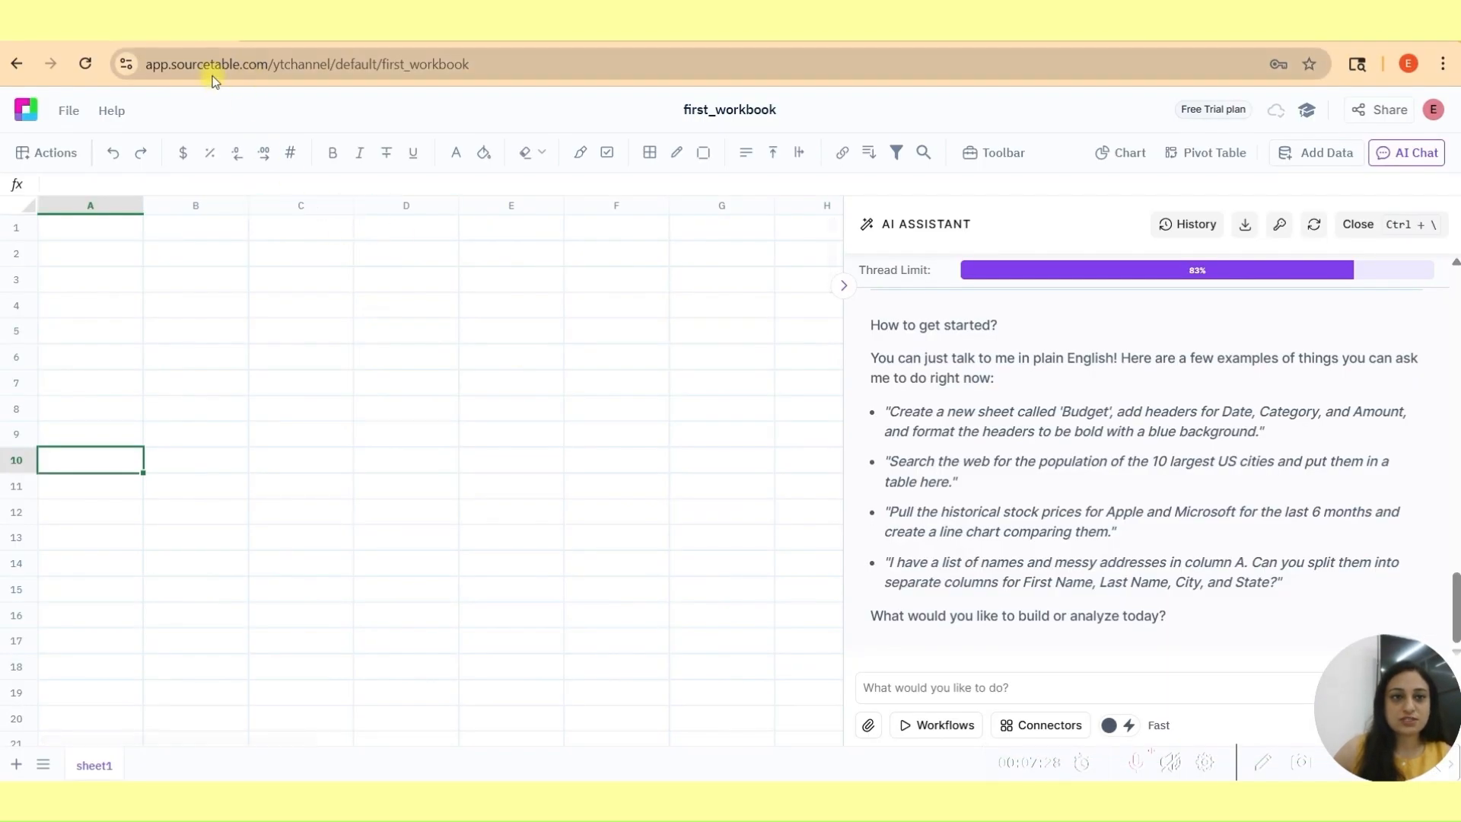
{"action": "left_click", "coordinate": [211, 65]}
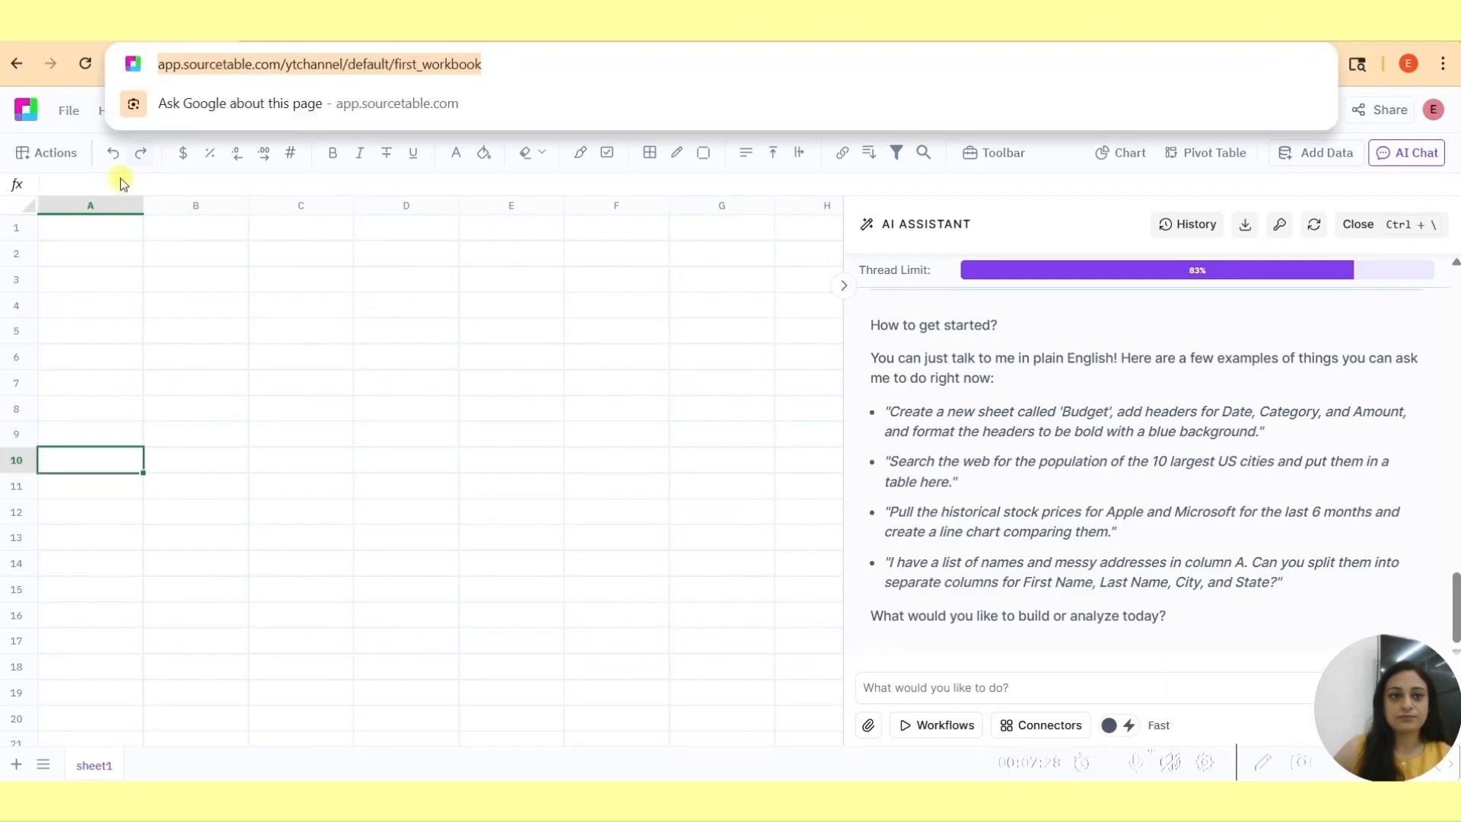
{"action": "double_click", "coordinate": [190, 59]}
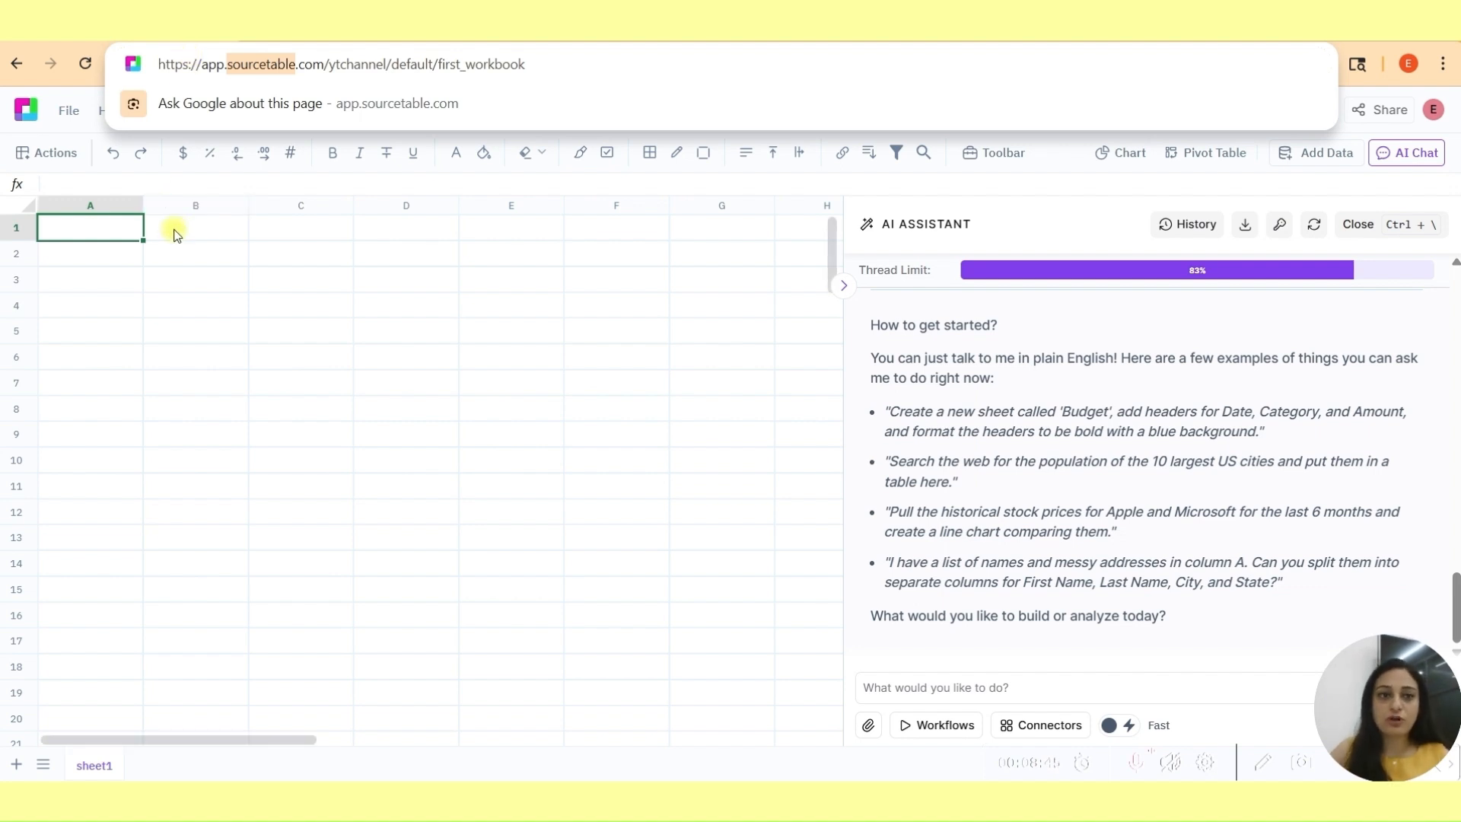
{"action": "left_click", "coordinate": [178, 227]}
{"action": "left_click", "coordinate": [92, 229]}
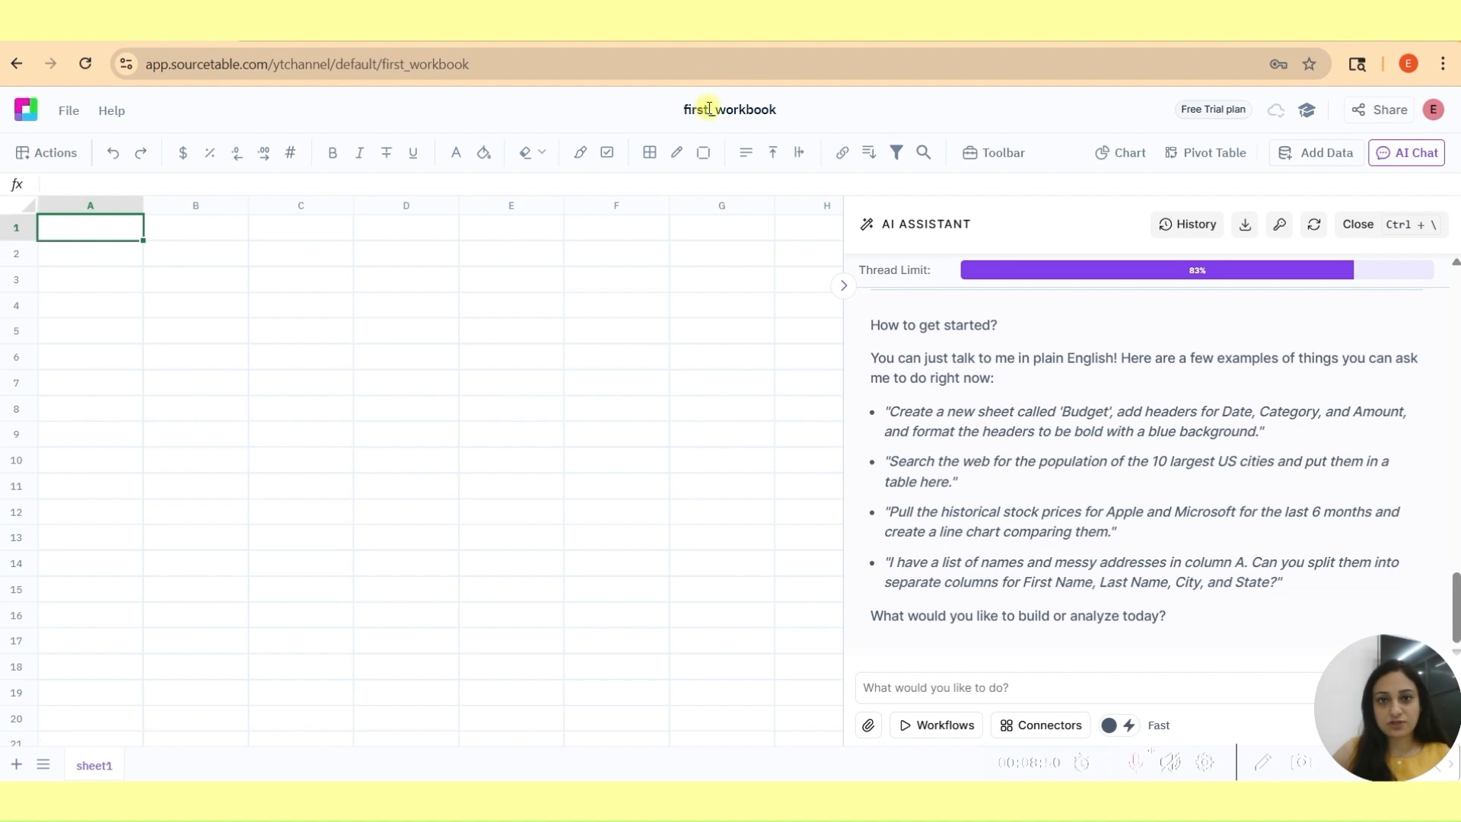
{"action": "left_click", "coordinate": [554, 254]}
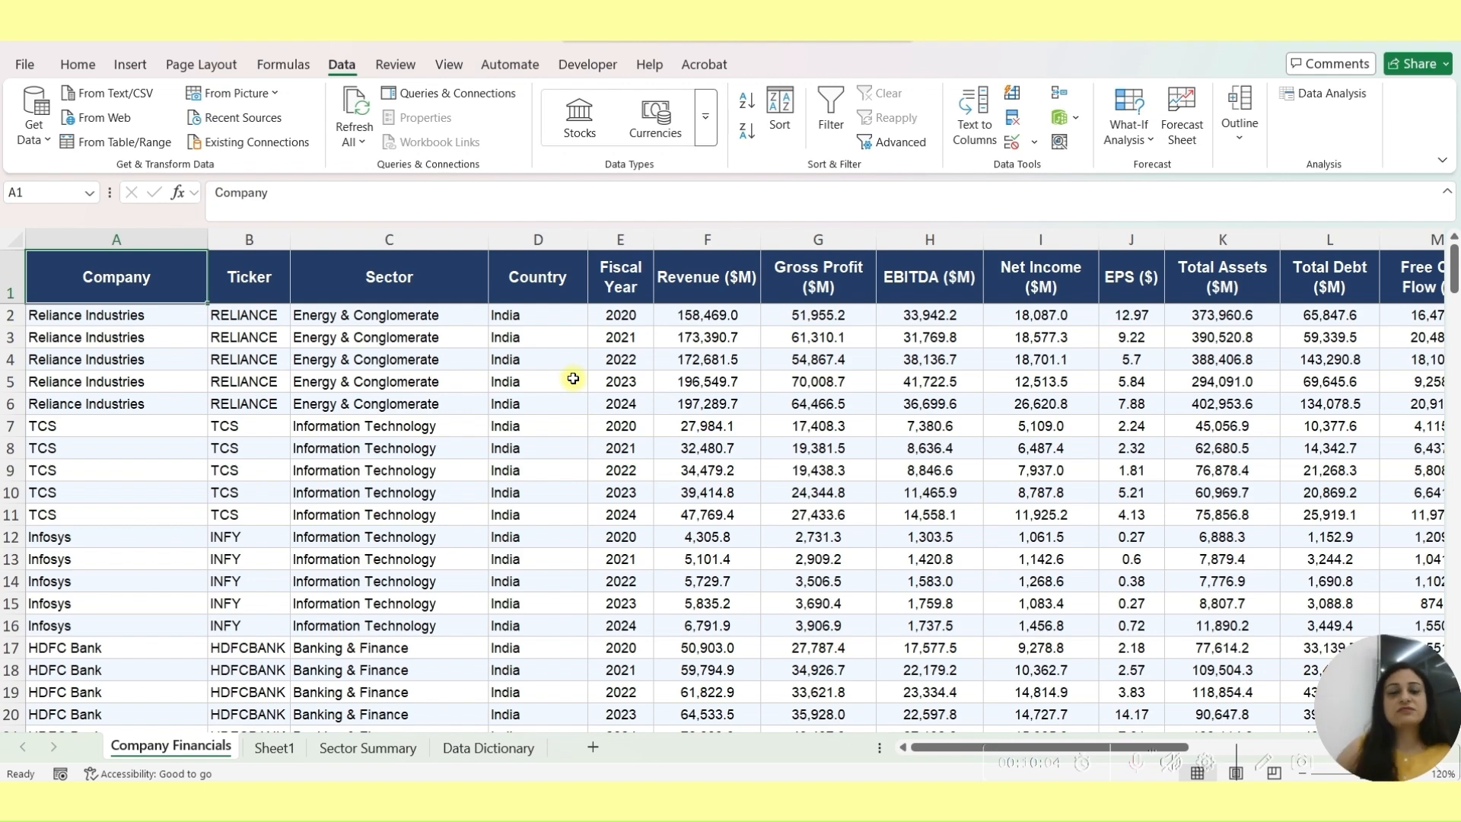
Examine the Revenue, Gross Profit, EBITDA and Net Income columns and the Reliance Industries fiscal years in Excel's Company Financials sheet.
{"action": "left_click", "coordinate": [692, 293]}
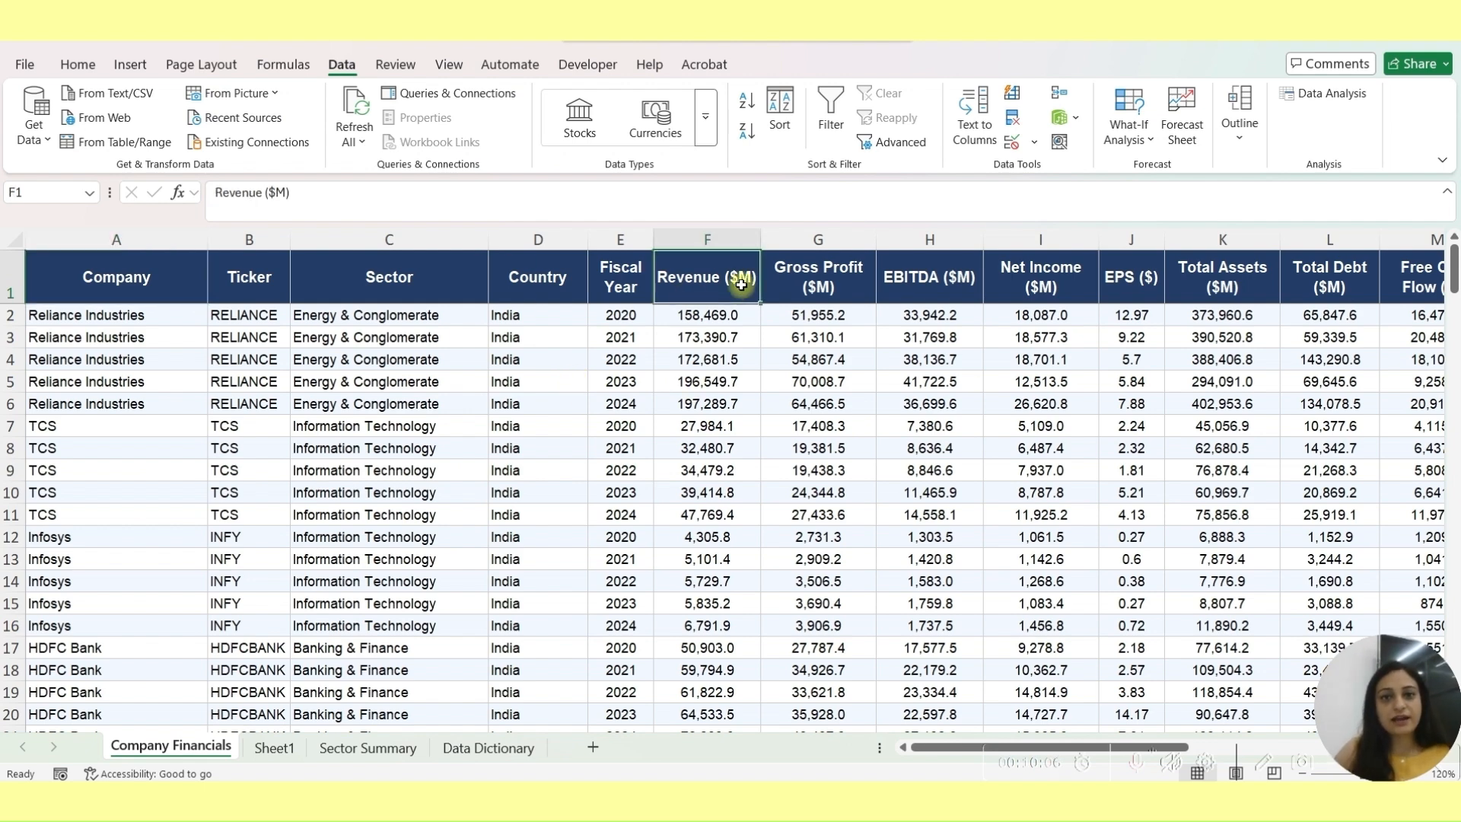
{"action": "left_click", "coordinate": [803, 283]}
{"action": "left_click", "coordinate": [952, 277]}
{"action": "left_click", "coordinate": [1054, 282]}
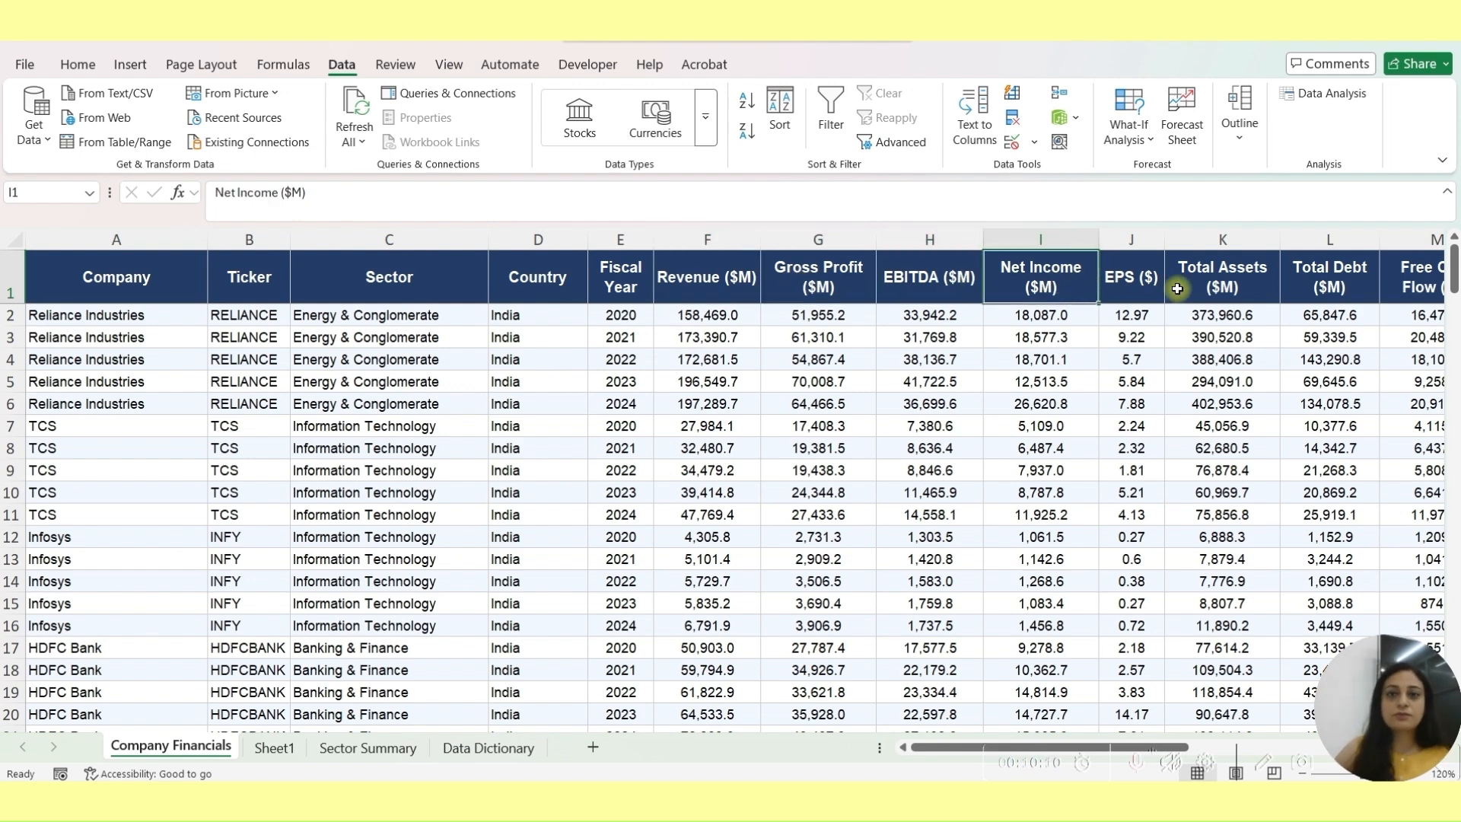
{"action": "left_click_drag", "start_coordinate": [620, 314], "coordinate": [620, 403]}
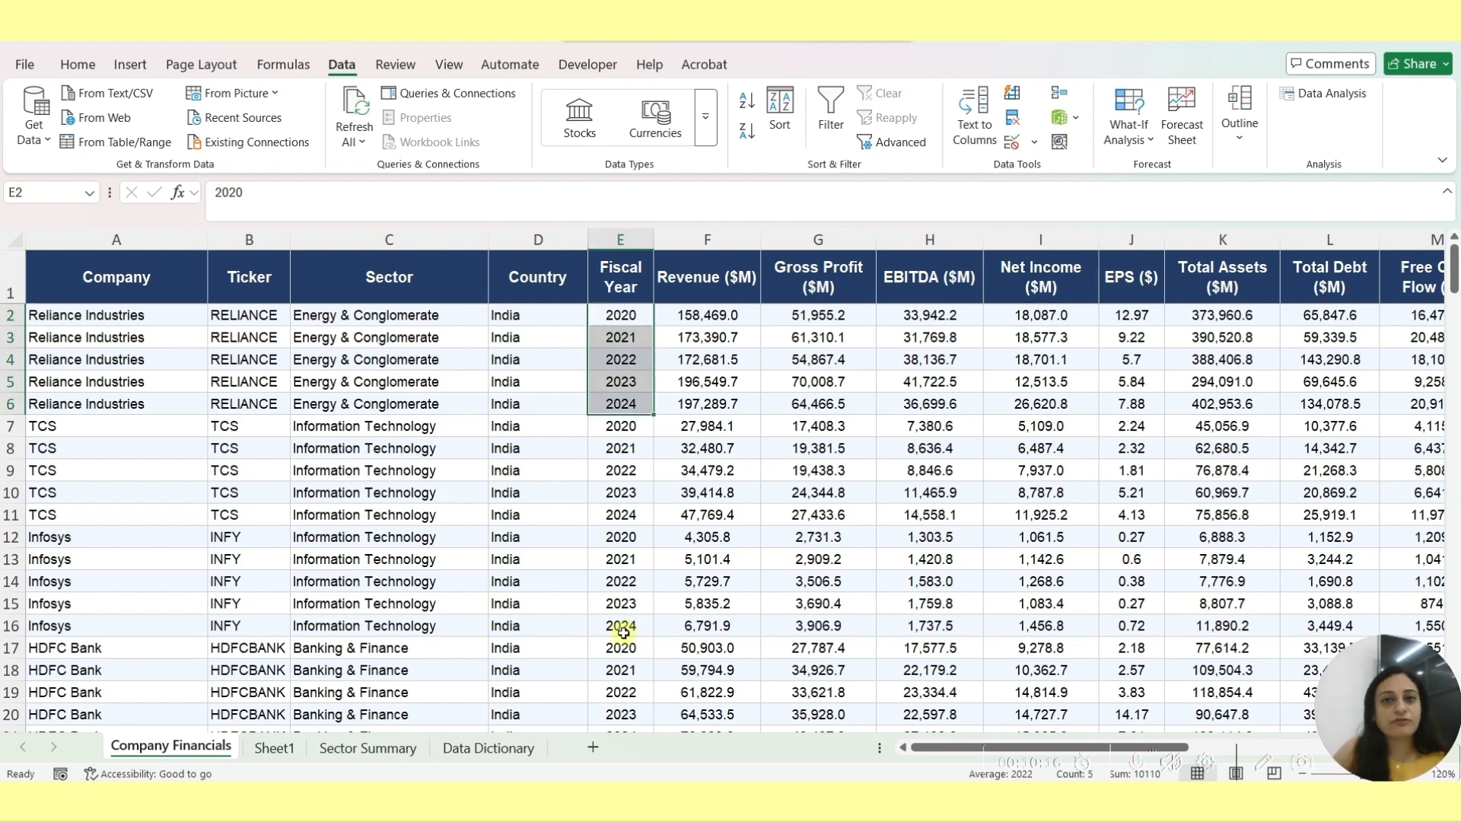
{"action": "left_click", "coordinate": [621, 318]}
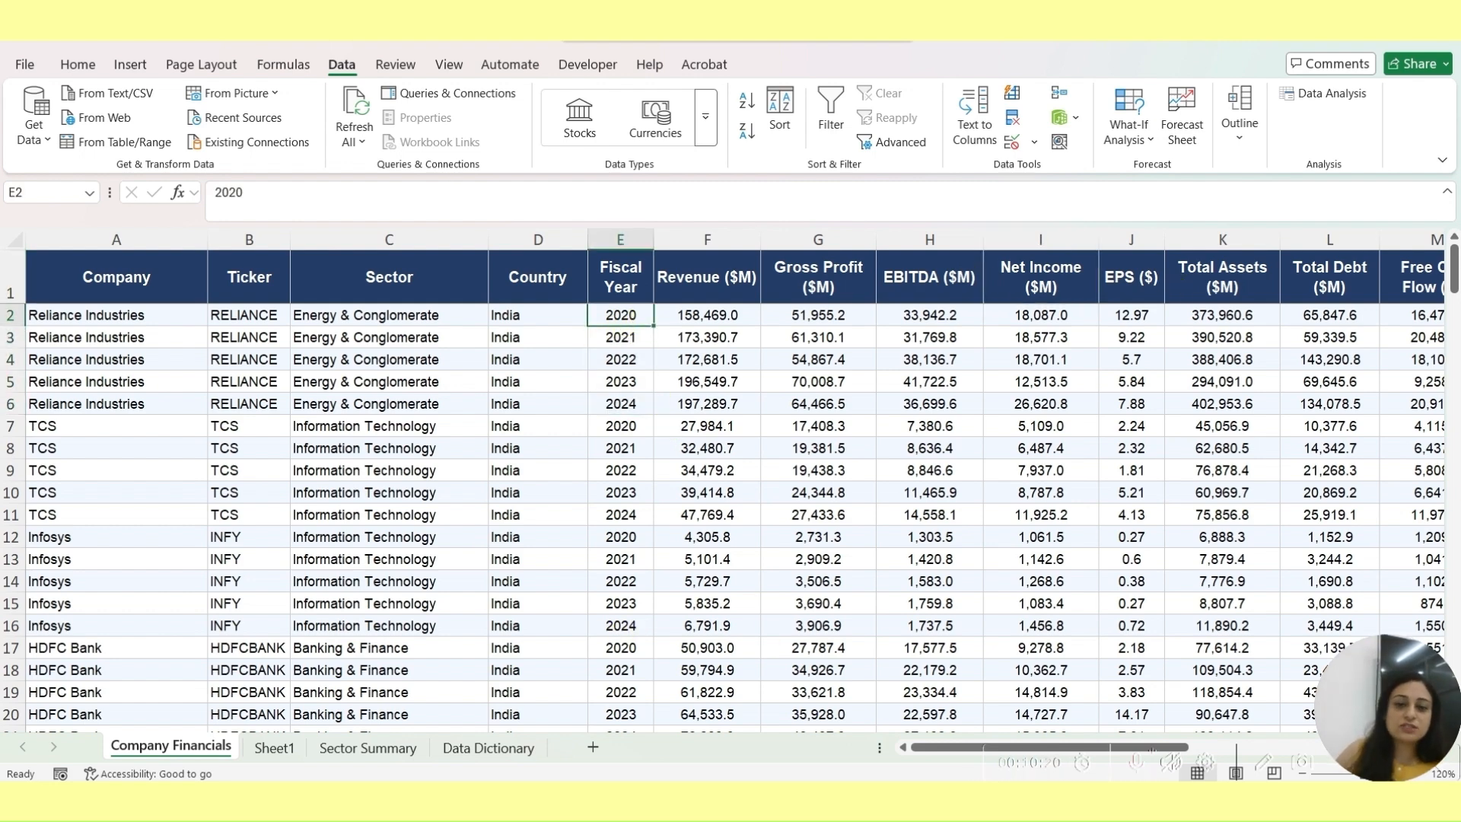
Switch to Sourcetable and import the company financials Excel workbook as XLSX into first_workbook.
{"action": "key", "text": "alt+Tab"}
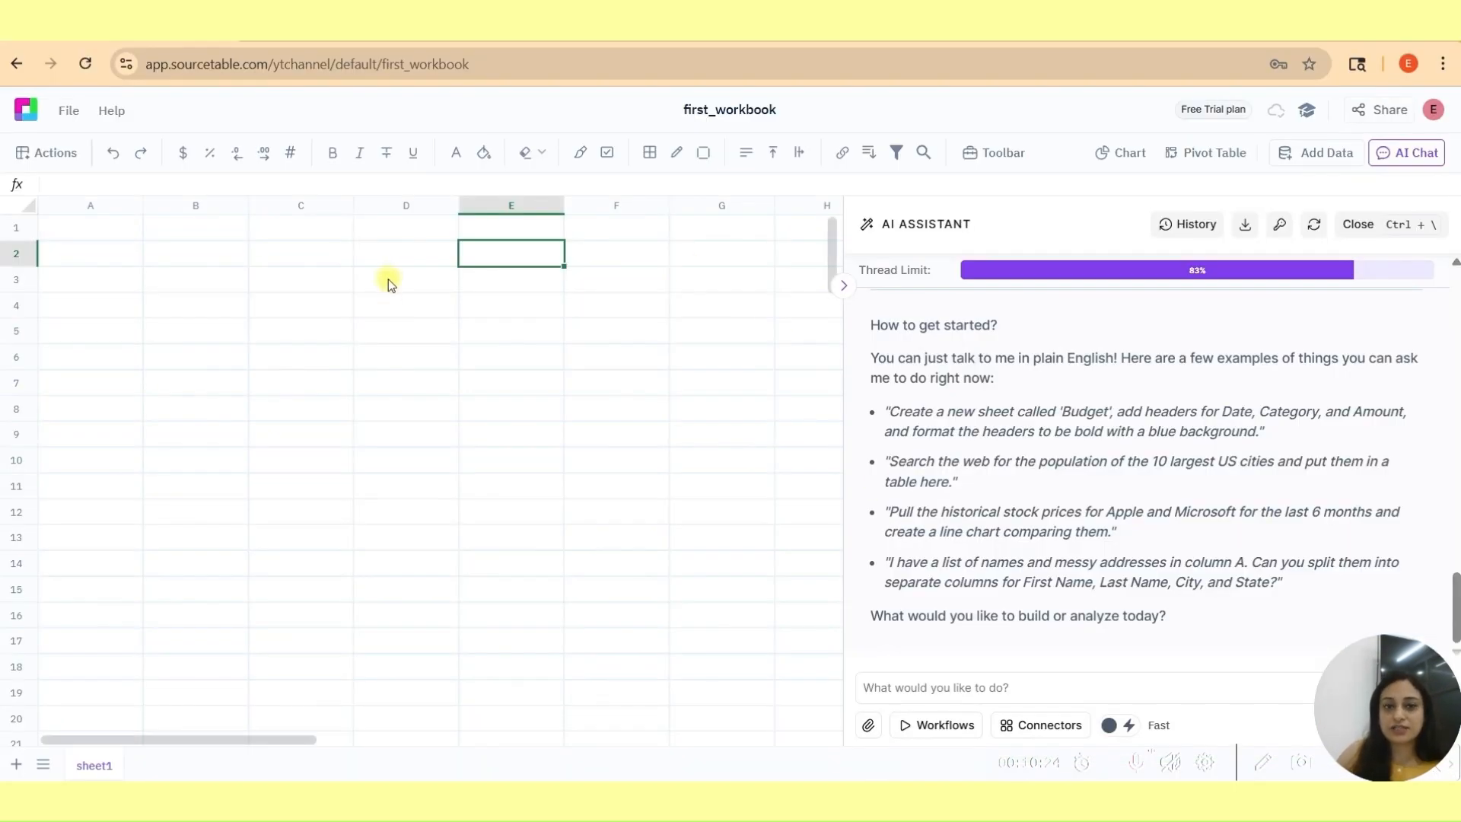
{"action": "left_click", "coordinate": [122, 233]}
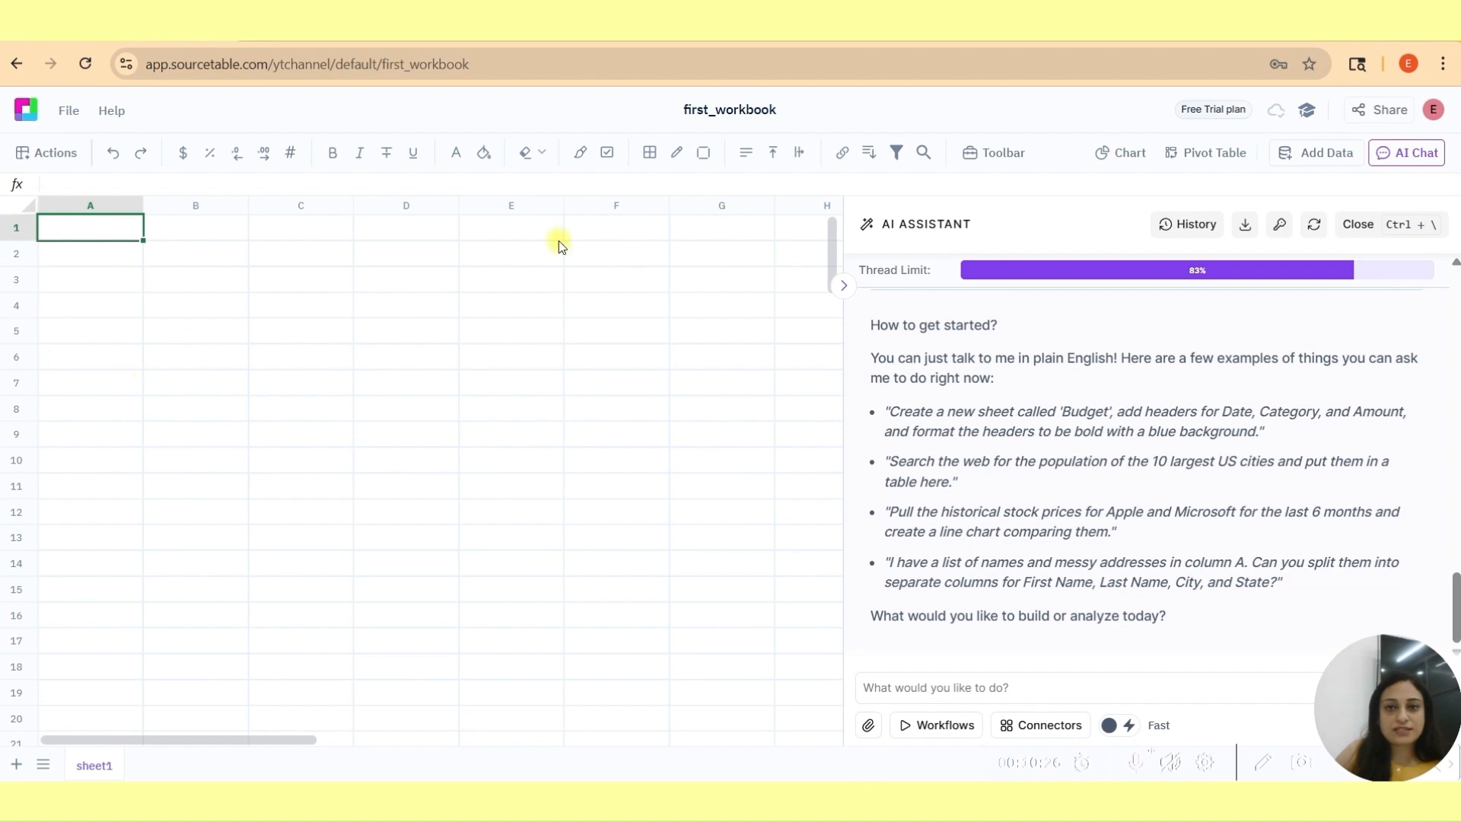
{"action": "left_click", "coordinate": [70, 112]}
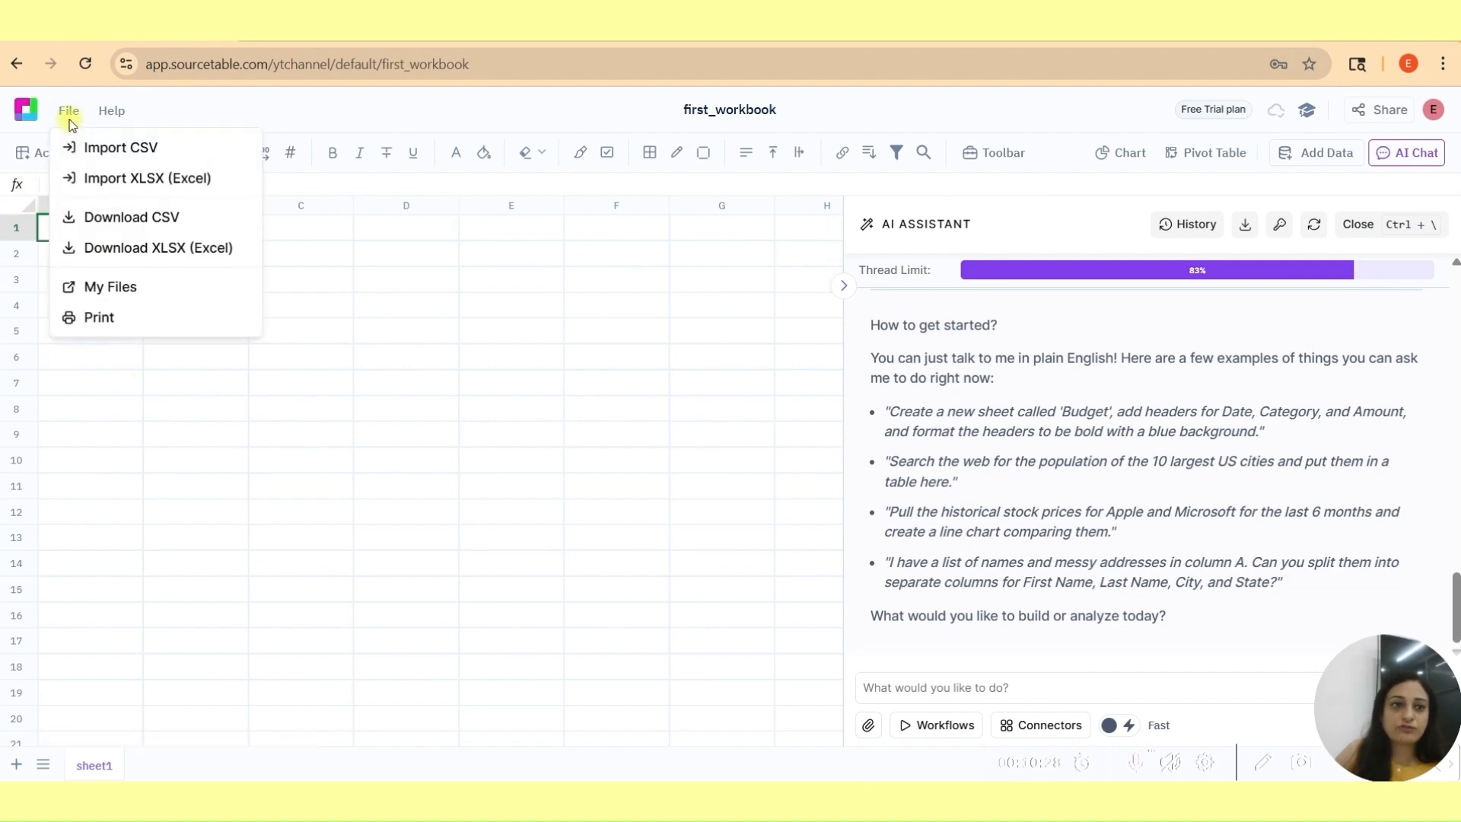
{"action": "left_click", "coordinate": [88, 178]}
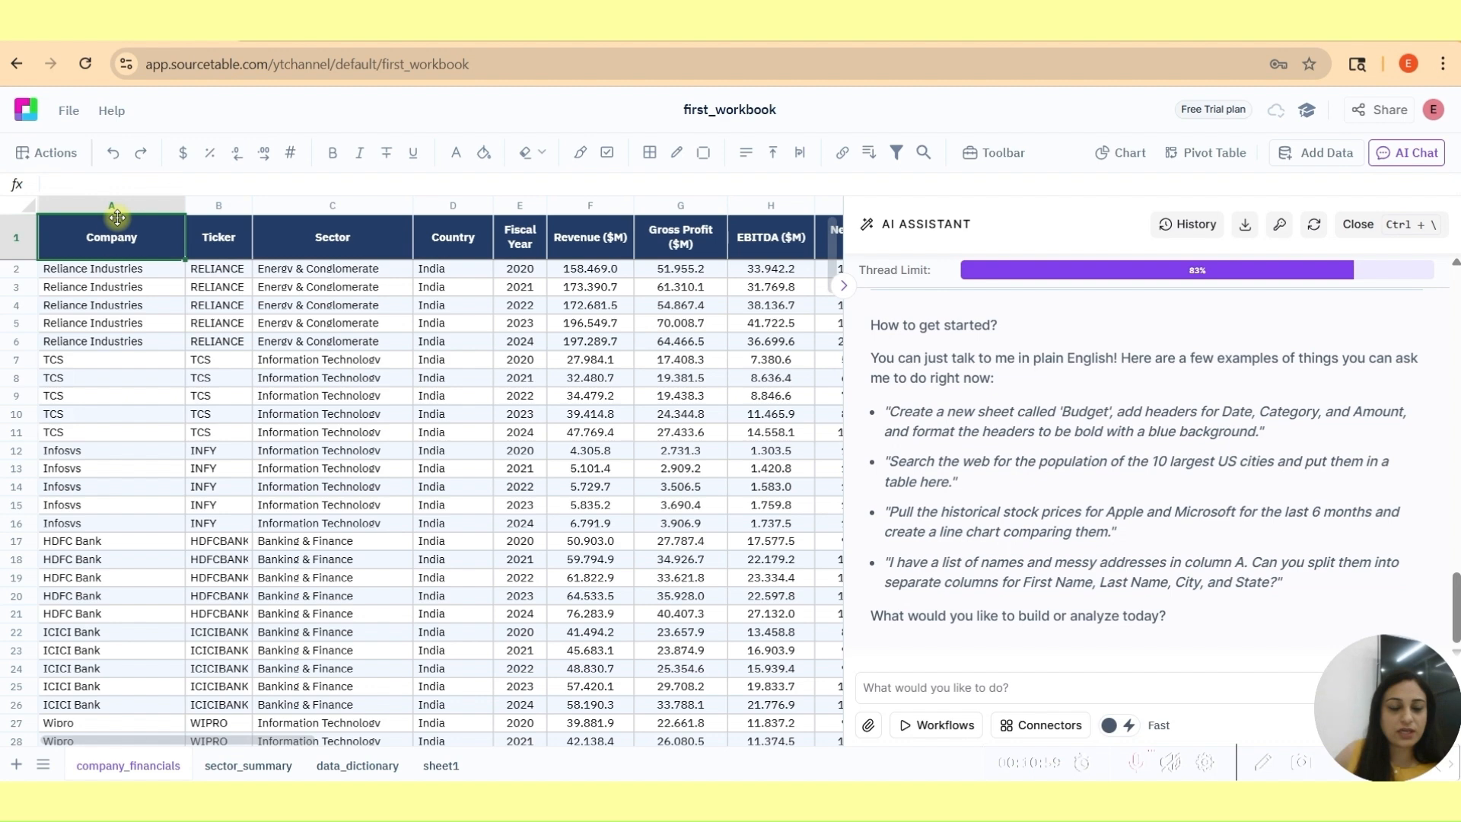
Hide the AI assistant to view the imported company_financials table at full width, and bring the assistant back.
{"action": "left_click", "coordinate": [222, 219]}
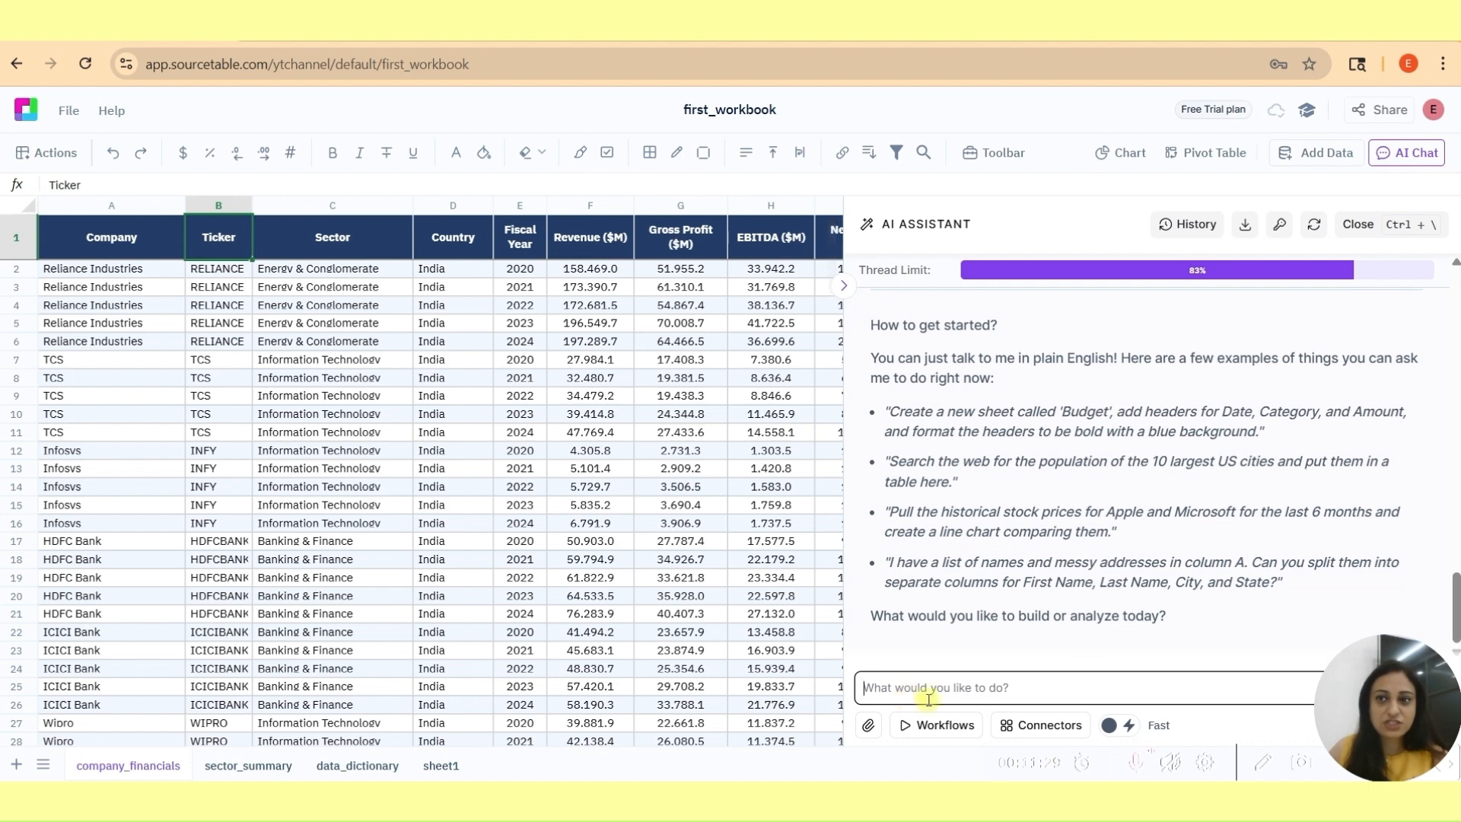
{"action": "left_click", "coordinate": [1358, 223]}
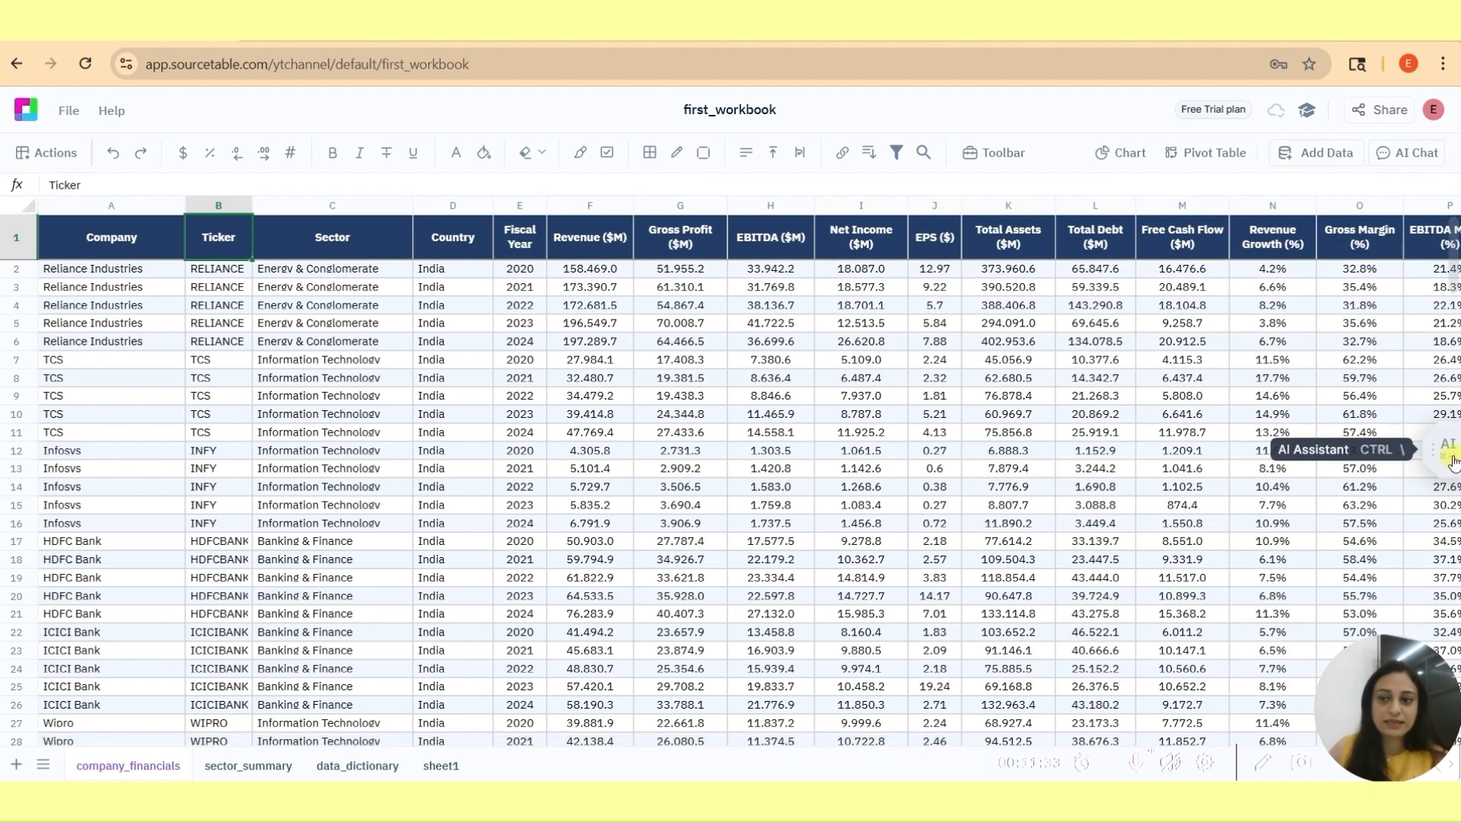
{"action": "left_click", "coordinate": [1450, 455]}
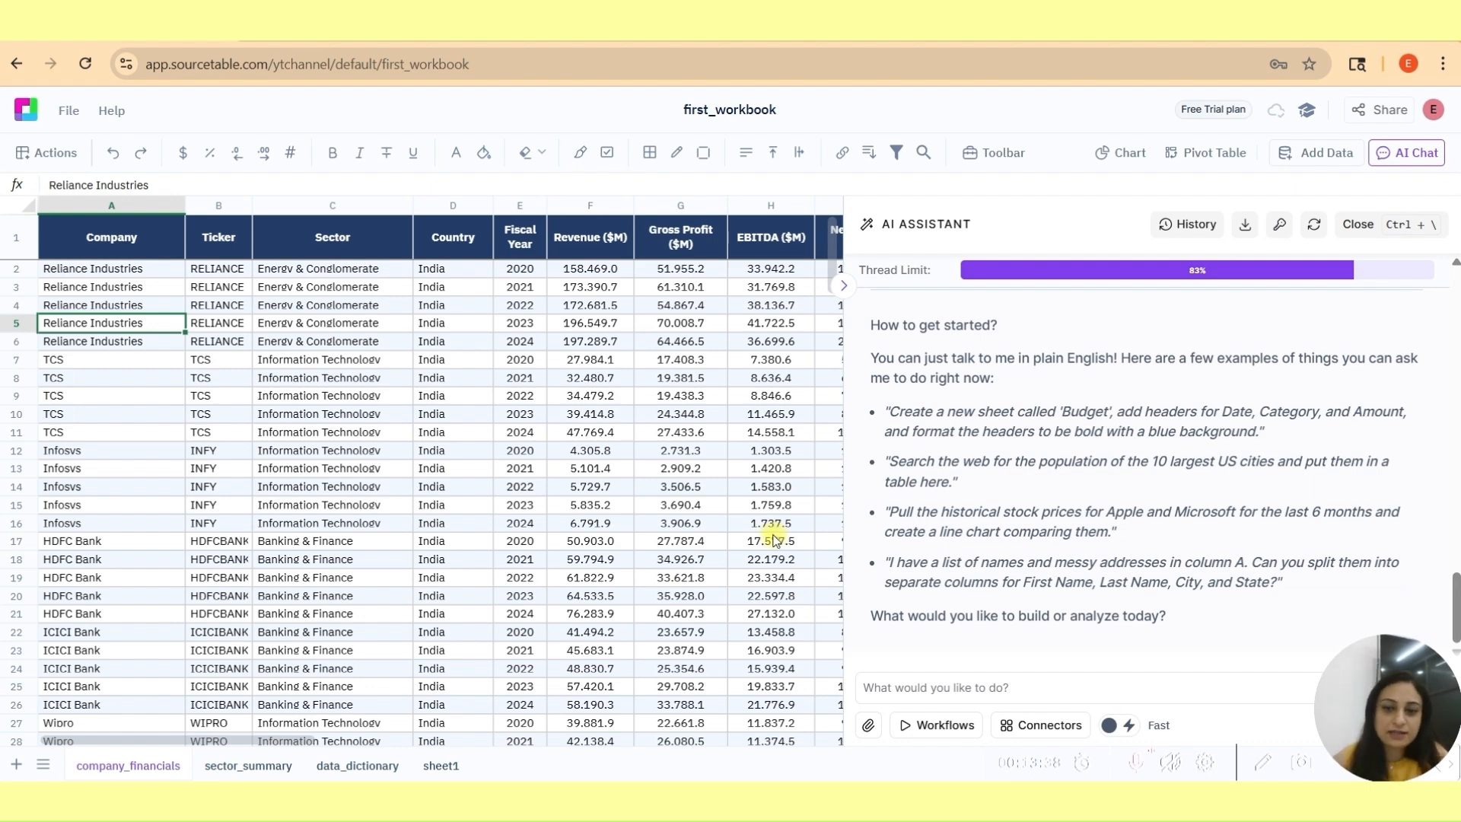
Ask the AI assistant to "show average revenue for each sector".
{"action": "left_click", "coordinate": [896, 687]}
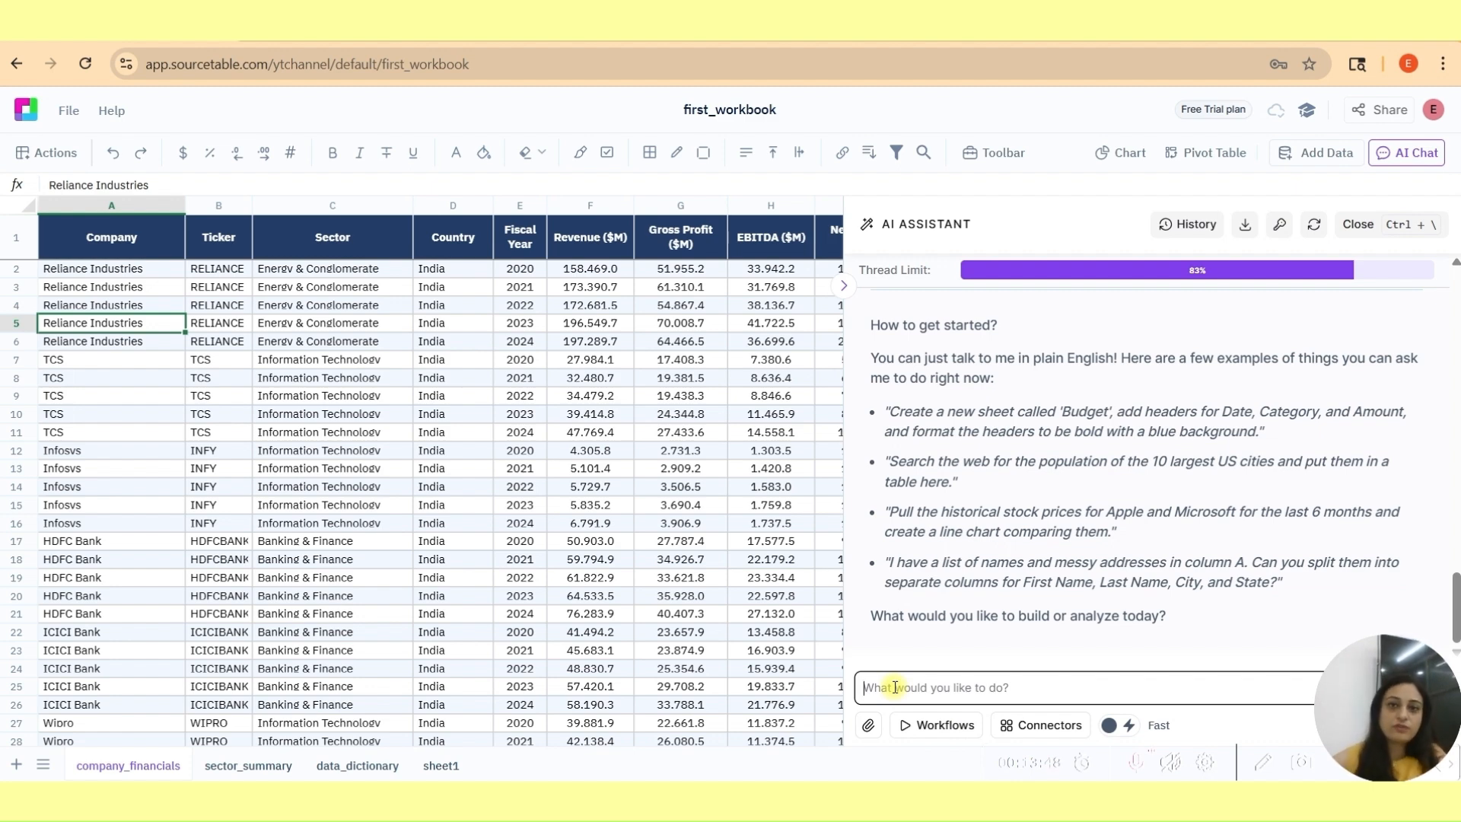
{"action": "type", "text": "show average revenue for each sector"}
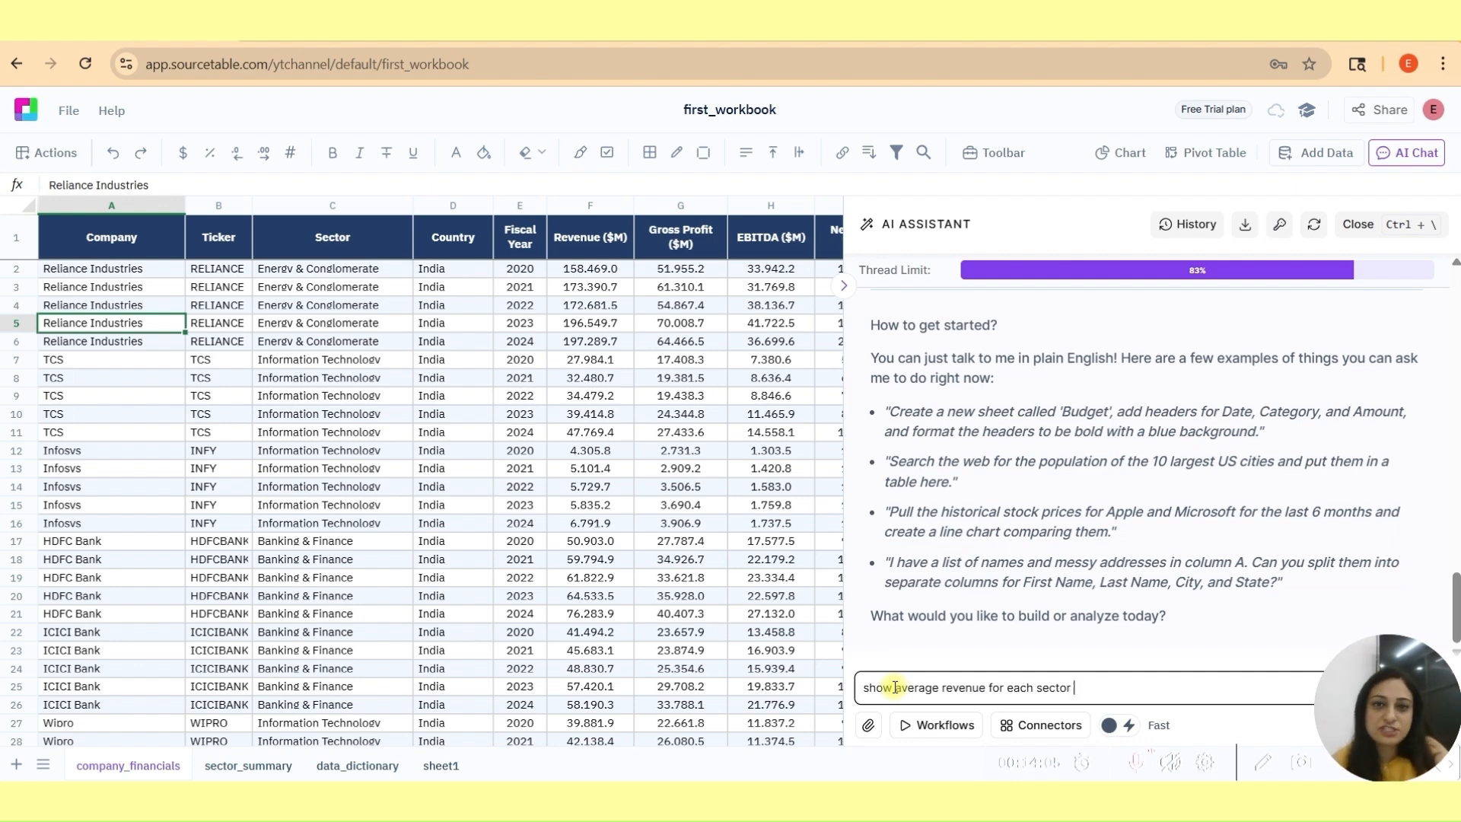
{"action": "key", "text": "Return"}
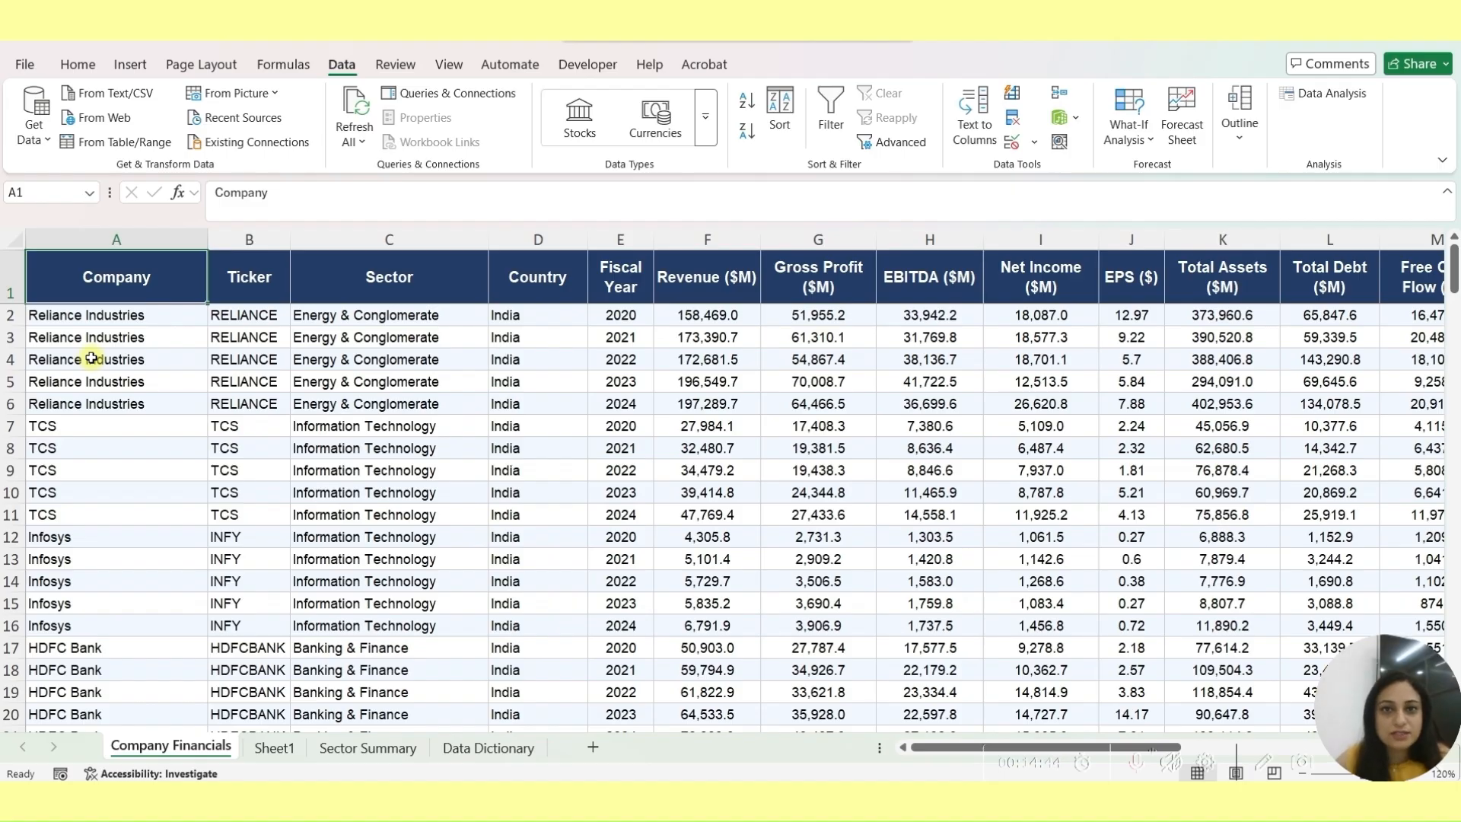
Examine the Avg Revenue and Avg Gross Margin columns in the Sector Summary sheet of the Excel workbook.
{"action": "left_click", "coordinate": [370, 753]}
{"action": "left_click", "coordinate": [252, 304]}
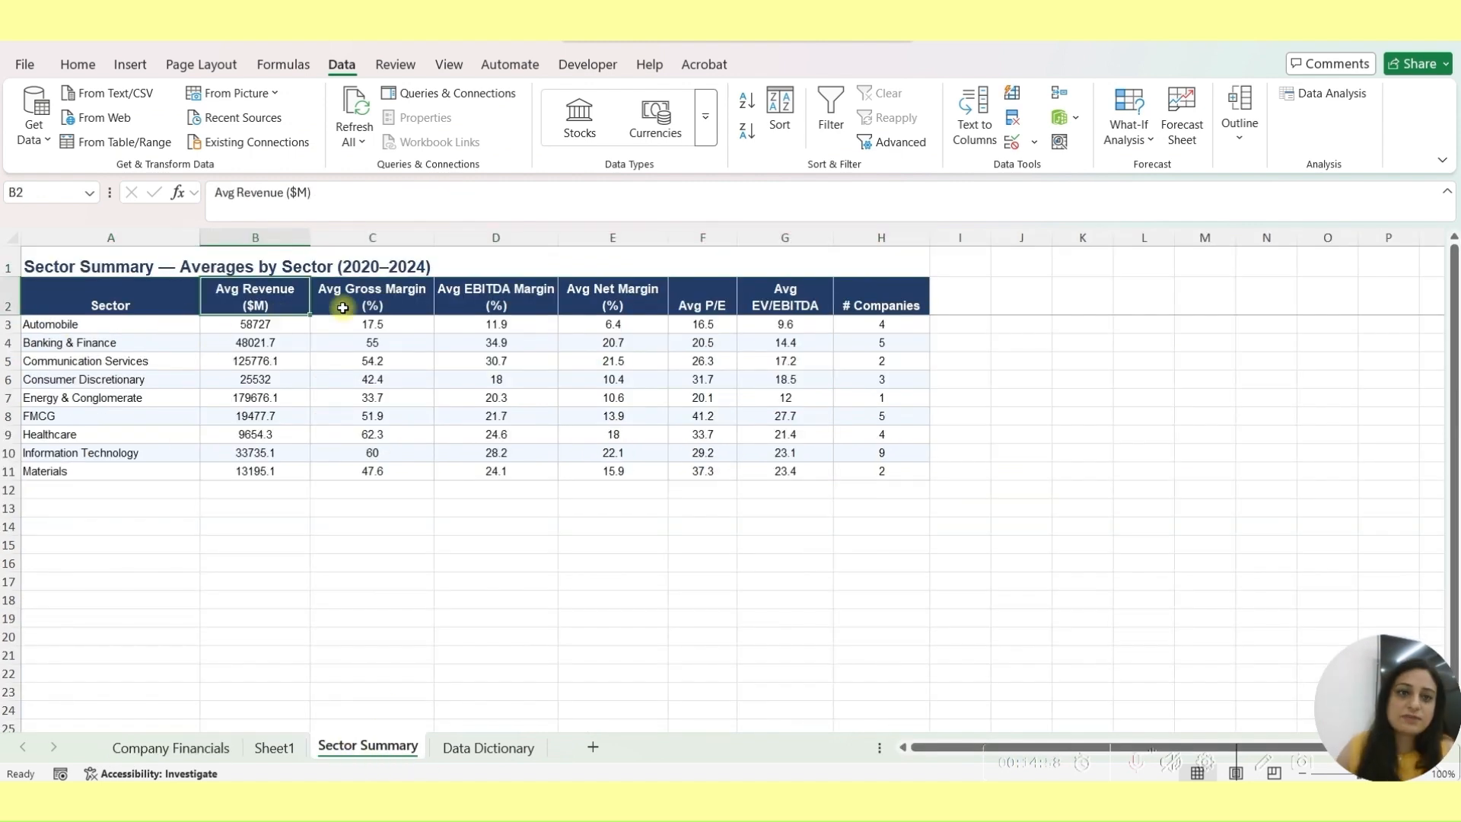
{"action": "left_click", "coordinate": [426, 298]}
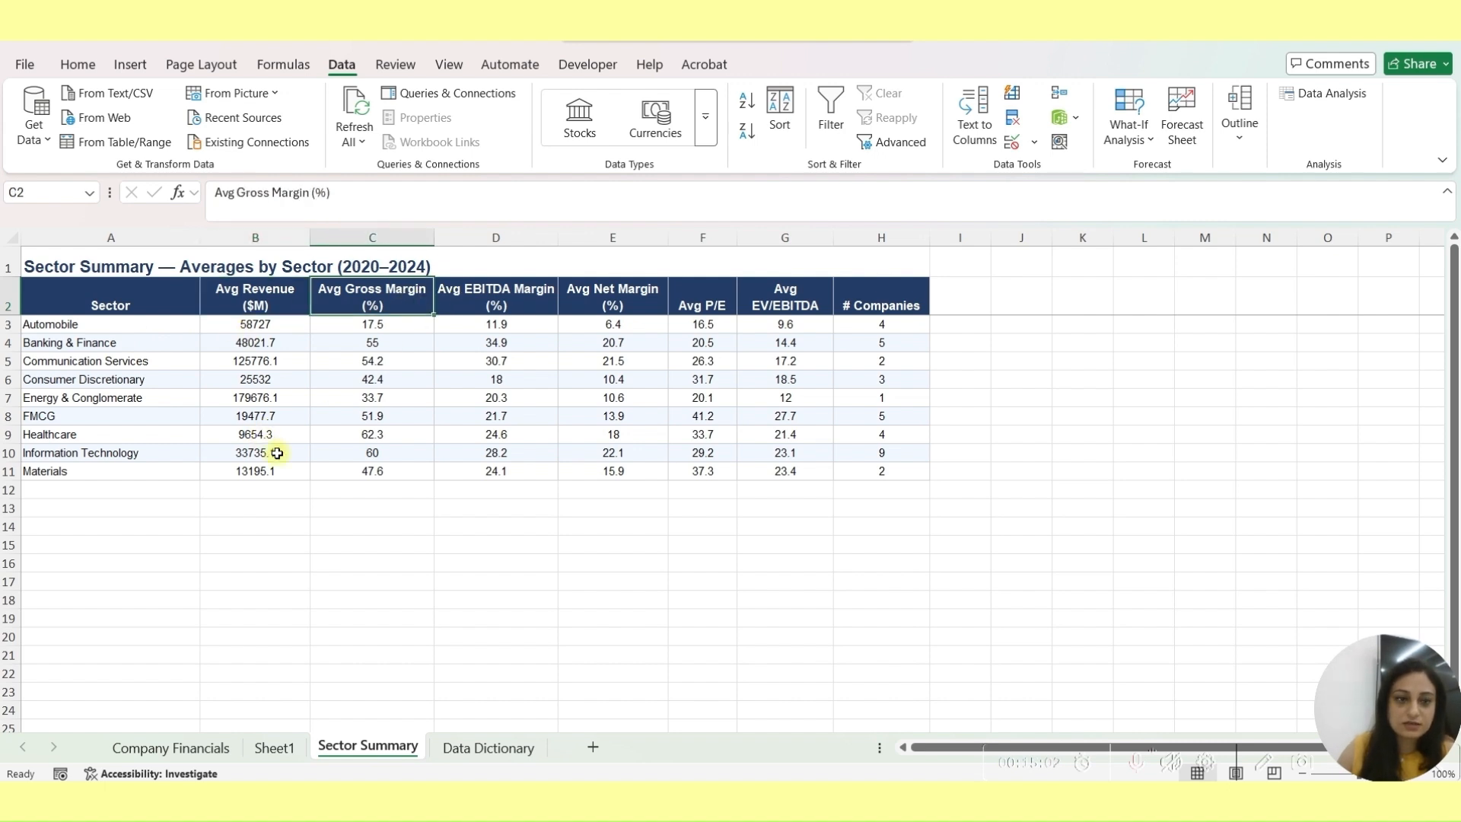
{"action": "left_click_drag", "start_coordinate": [288, 329], "coordinate": [277, 473]}
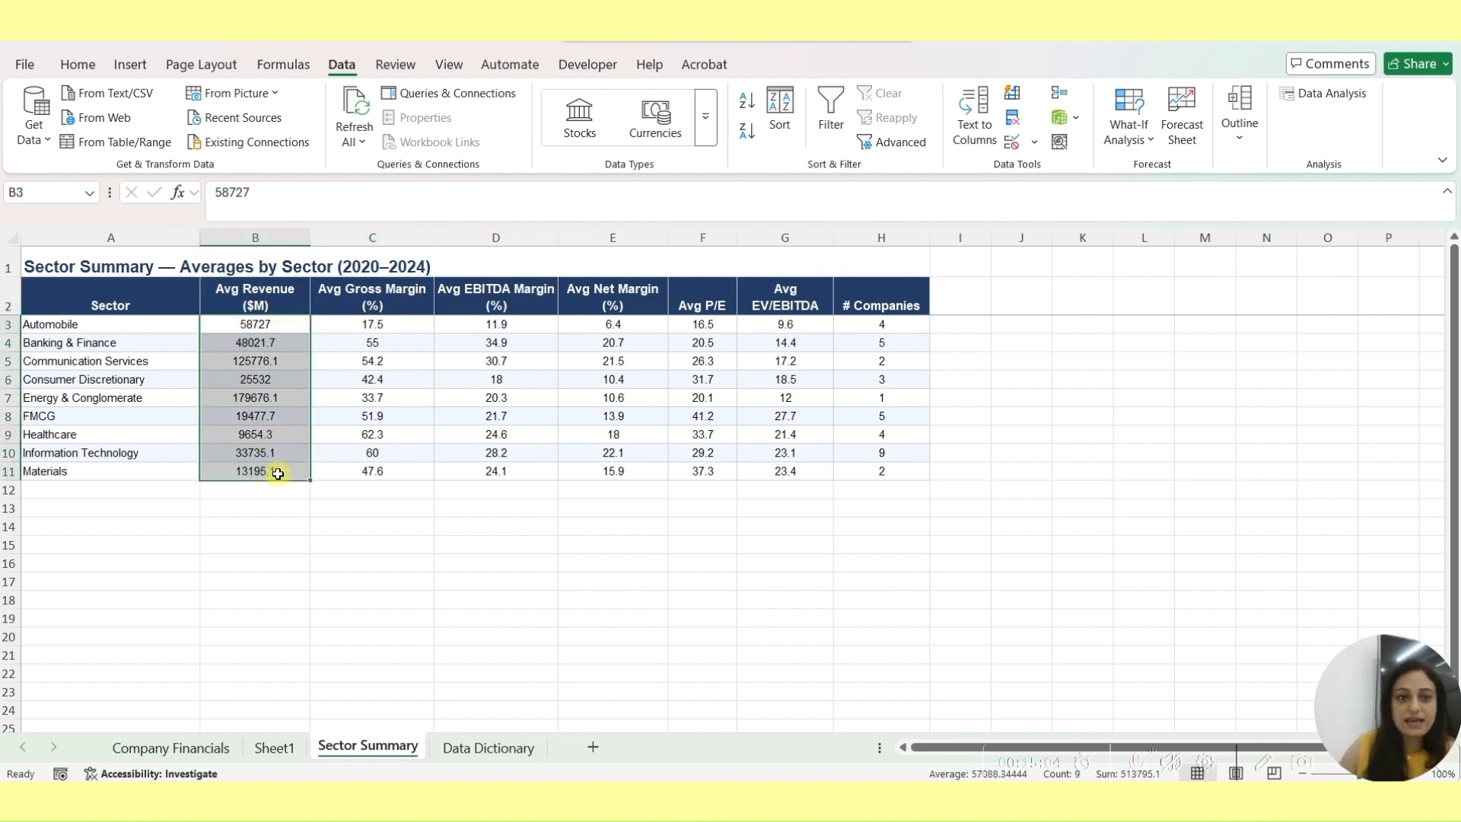
{"action": "left_click", "coordinate": [259, 300]}
{"action": "left_click_drag", "start_coordinate": [259, 339], "coordinate": [274, 472]}
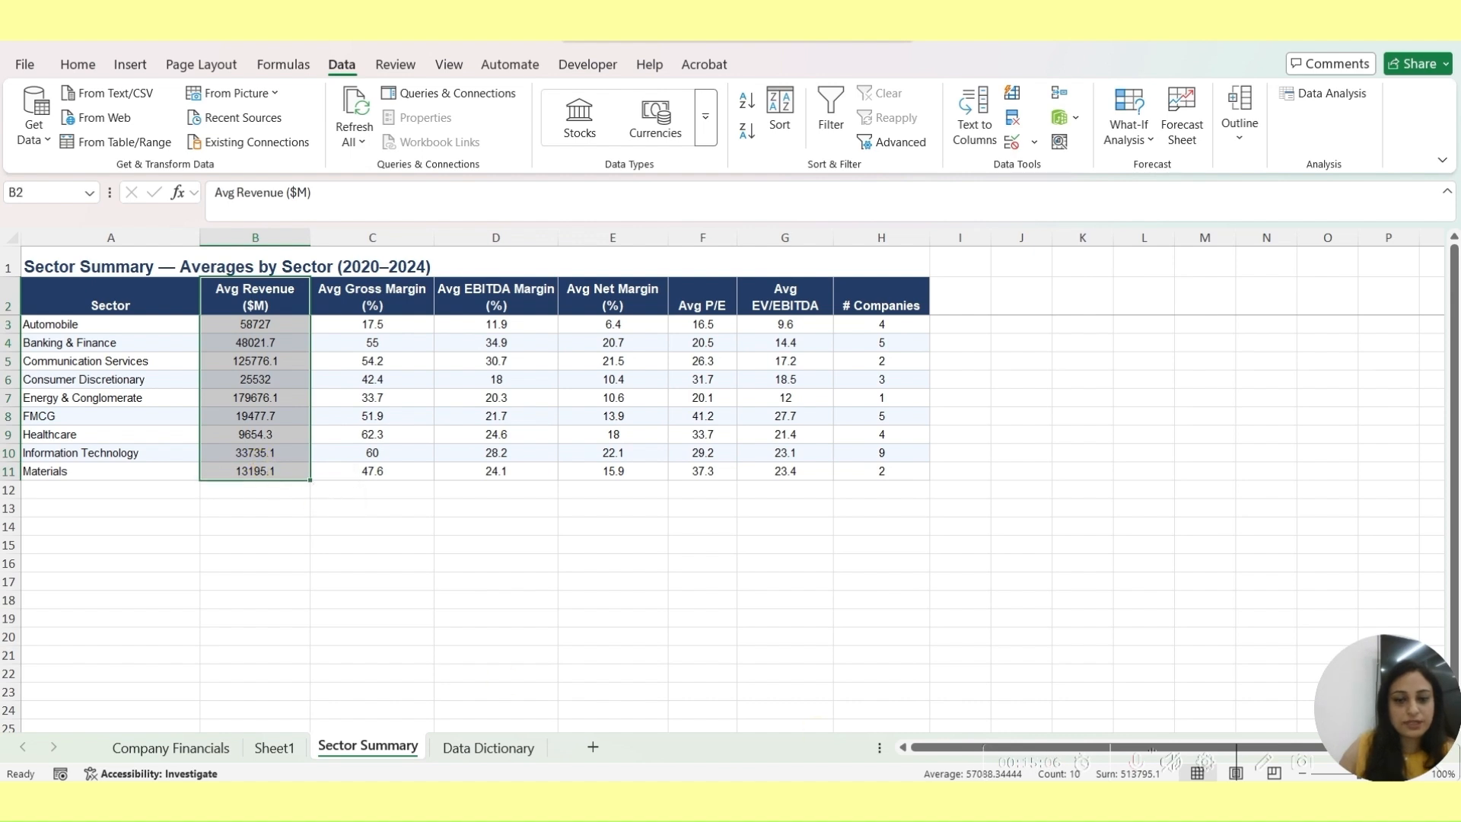
{"action": "left_click", "coordinate": [281, 295]}
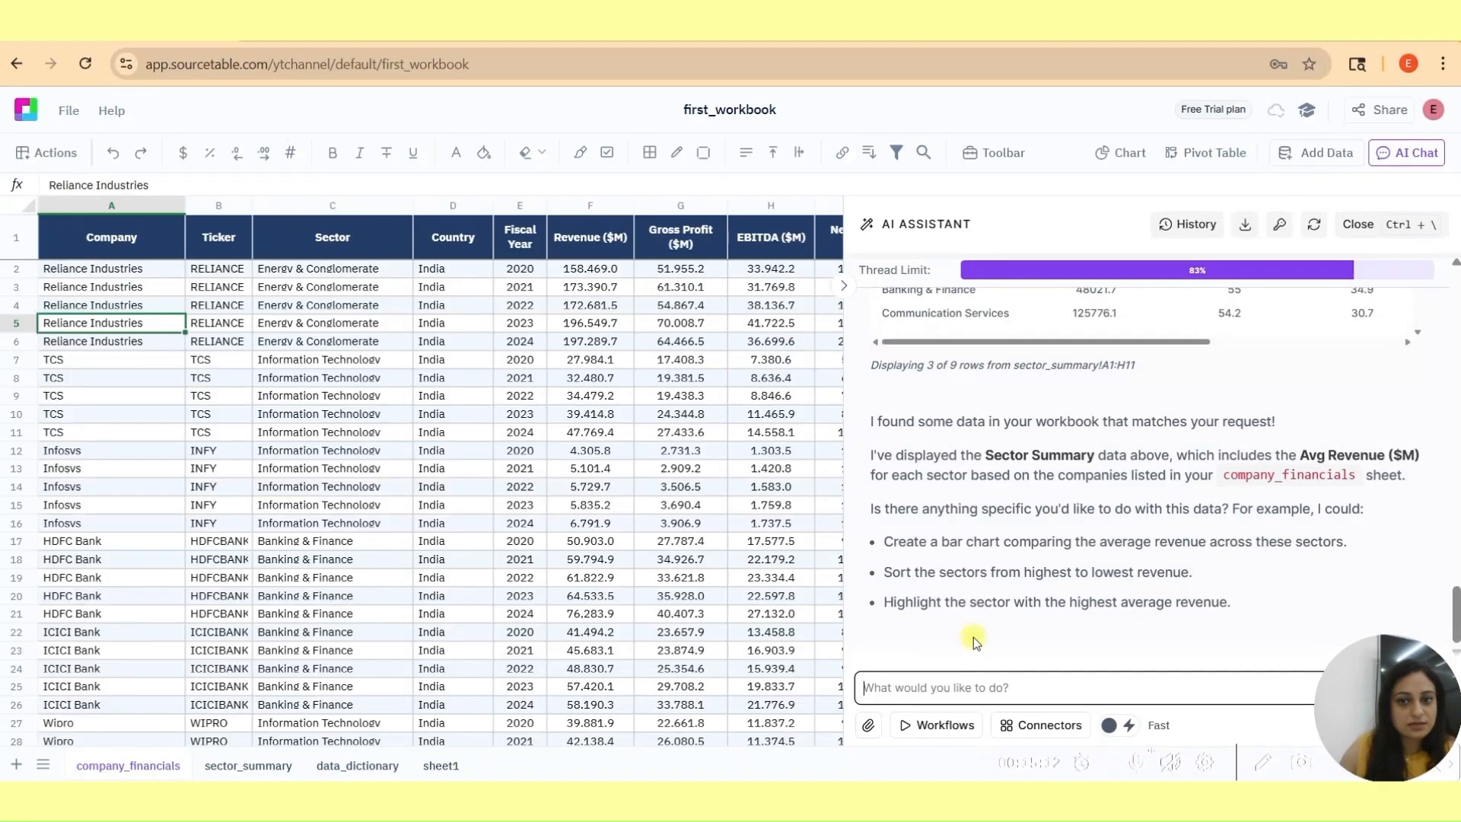
Compare the average revenues in Sourcetable's AI assistant answer with those in Excel's Sector Summary sheet.
{"action": "scroll", "coordinate": [1108, 423], "scroll_direction": "up", "scroll_amount": 1}
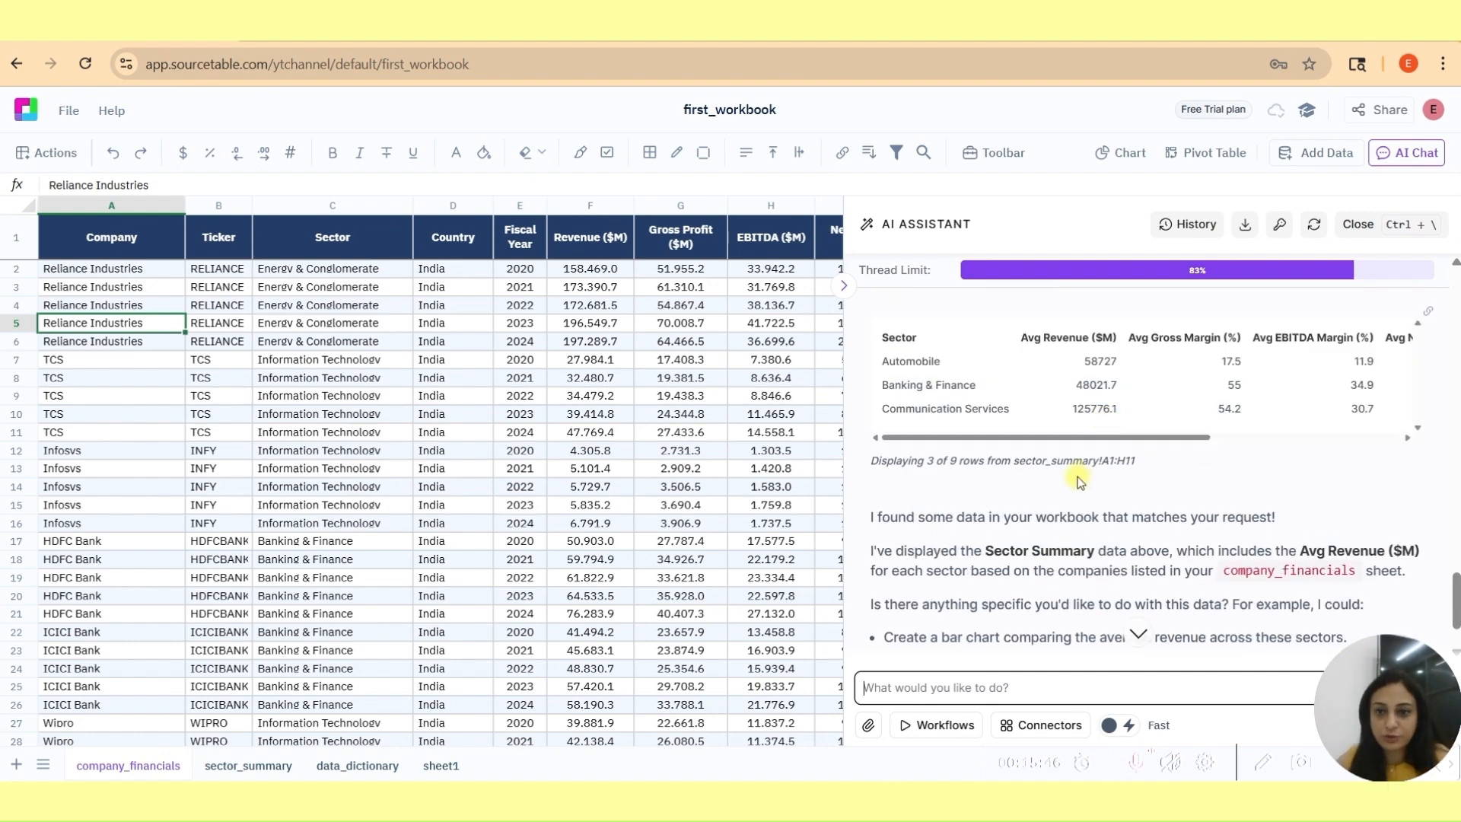
{"action": "key", "text": "ctrl+plus"}
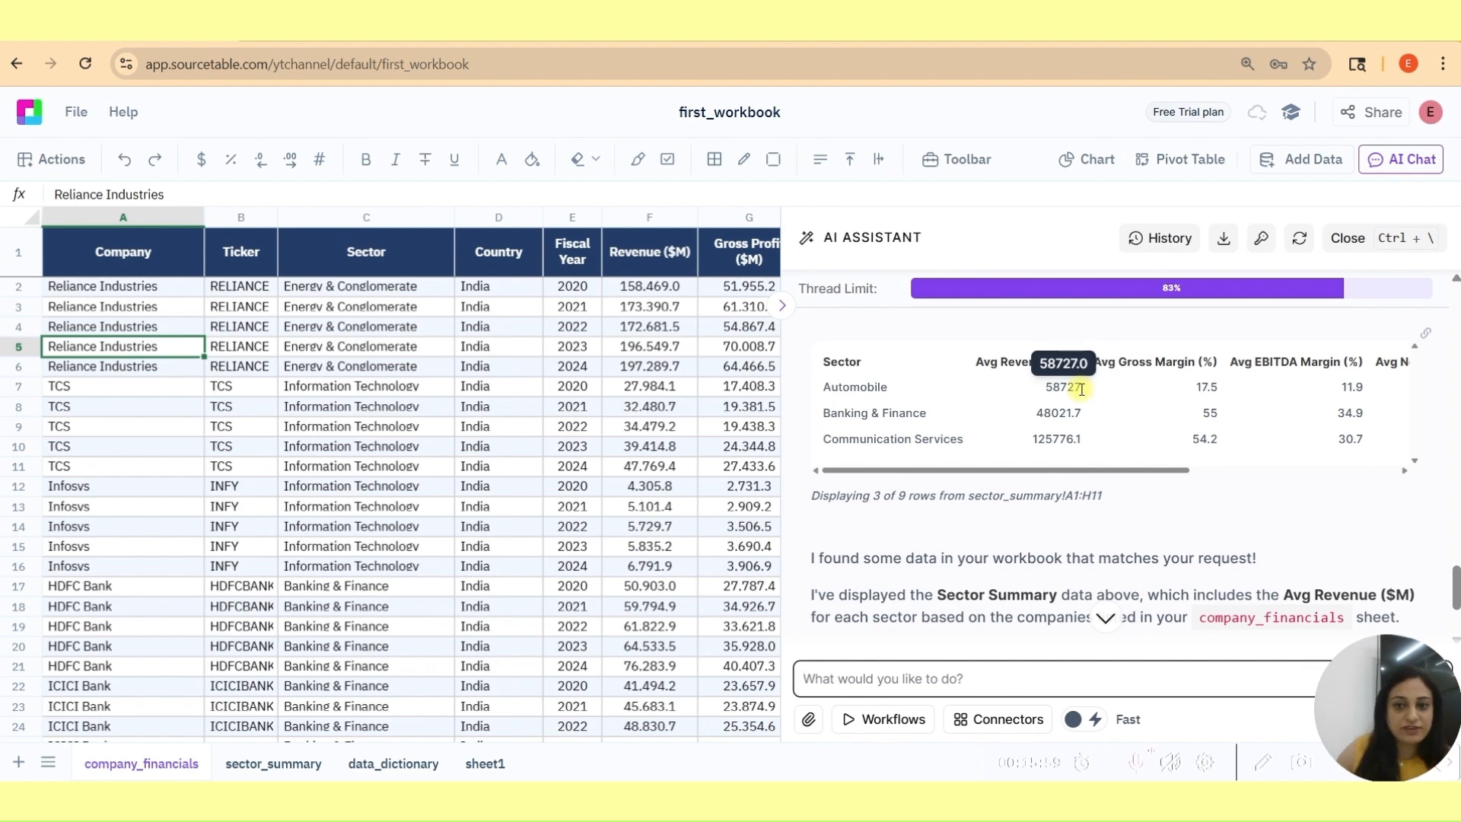
{"action": "left_click", "coordinate": [960, 800]}
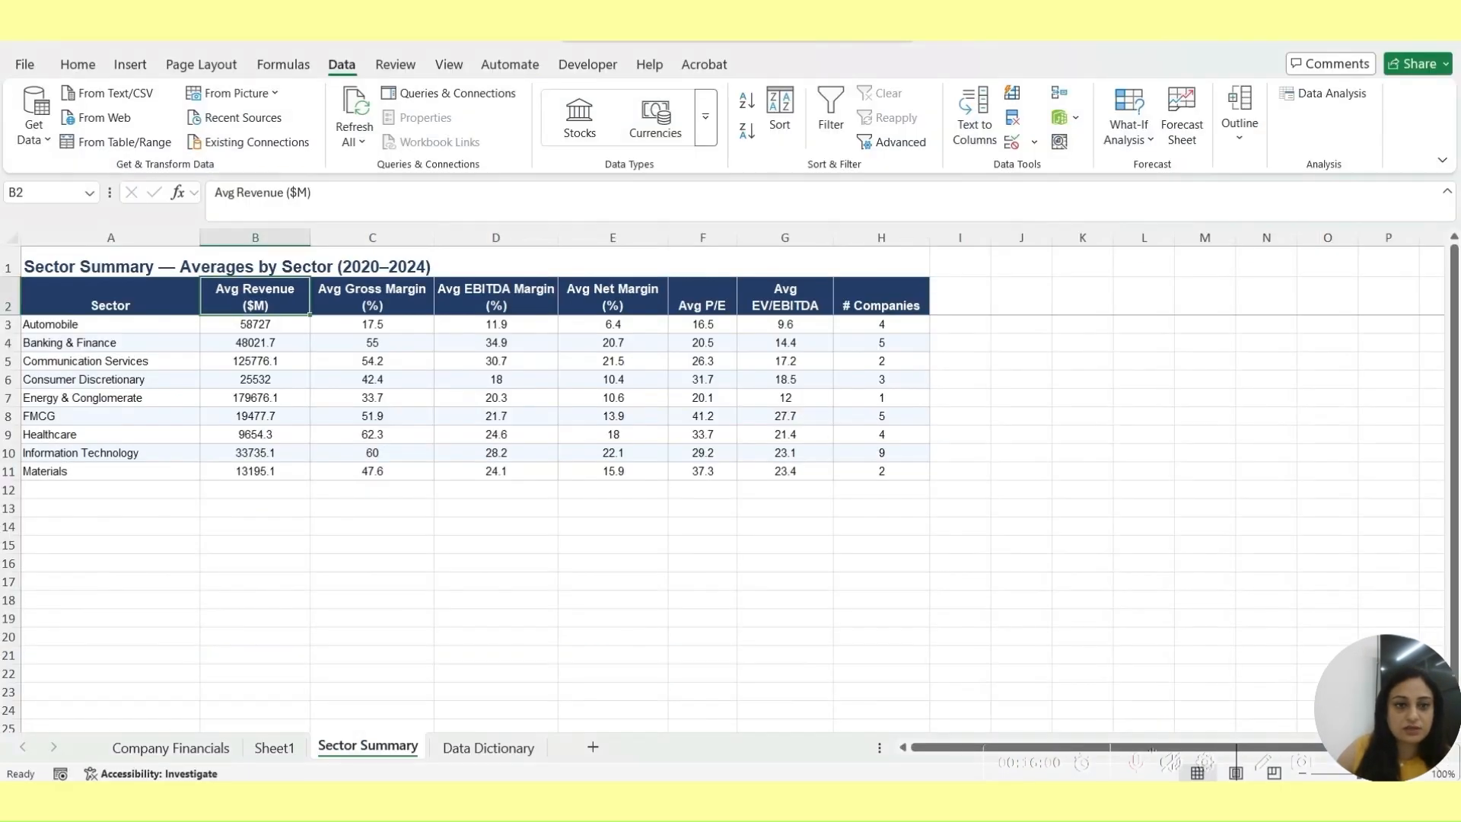
{"action": "left_click", "coordinate": [255, 327]}
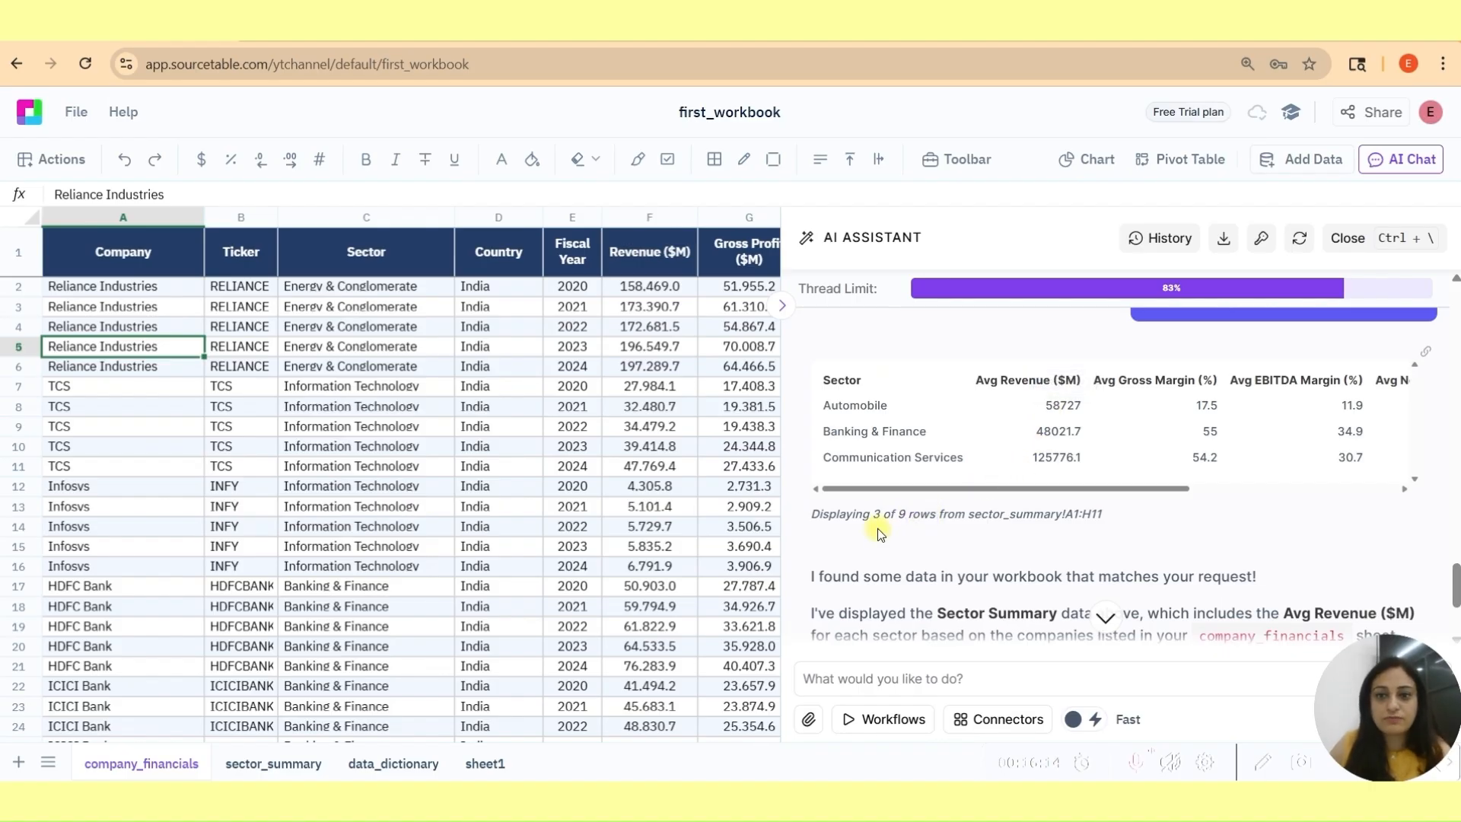
{"action": "left_click_drag", "start_coordinate": [872, 515], "coordinate": [990, 545]}
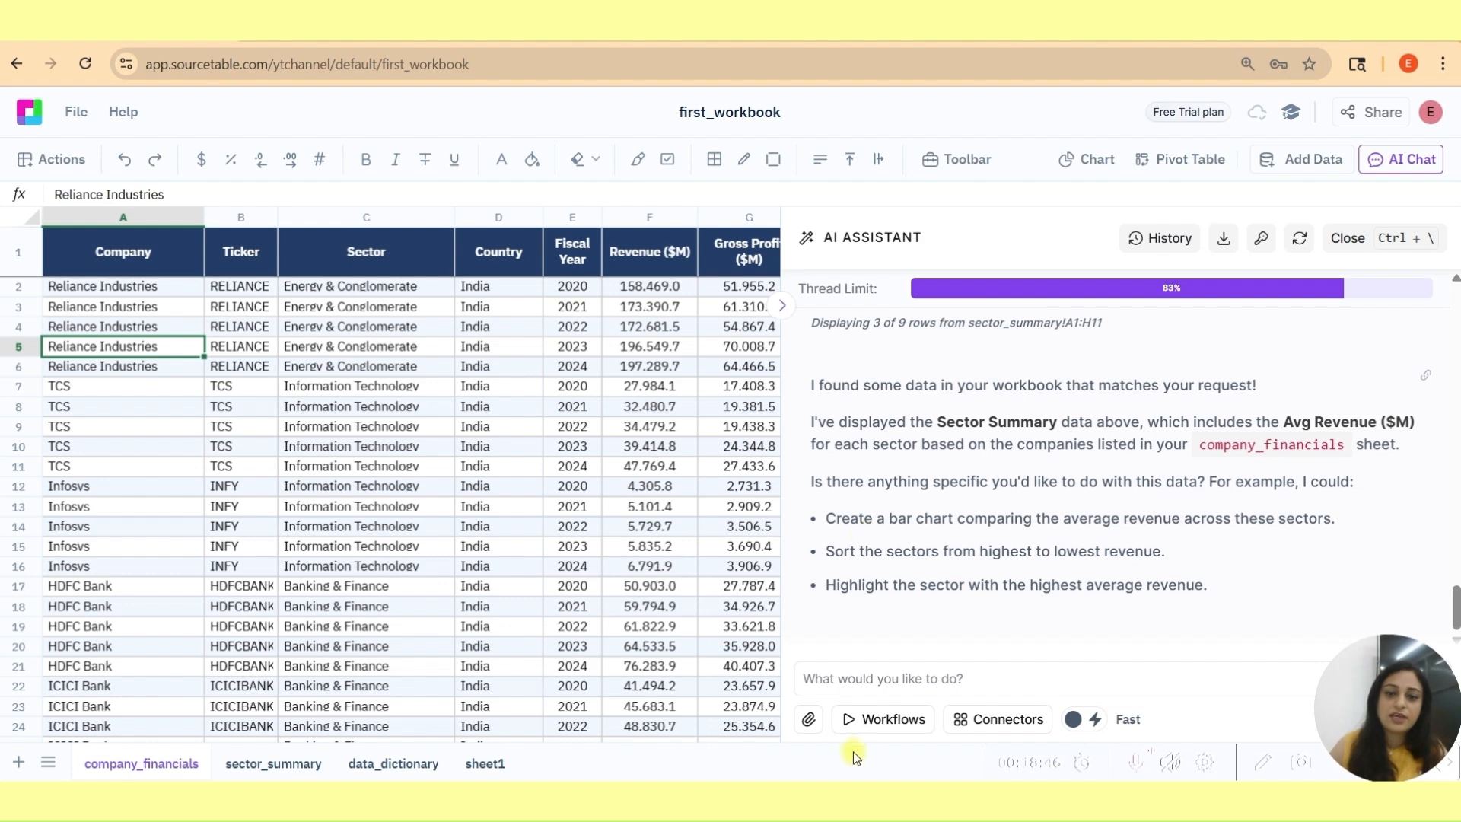
Ask the AI assistant to "show me top 3 companies wherein ROE is more than 25%".
{"action": "left_click", "coordinate": [837, 682]}
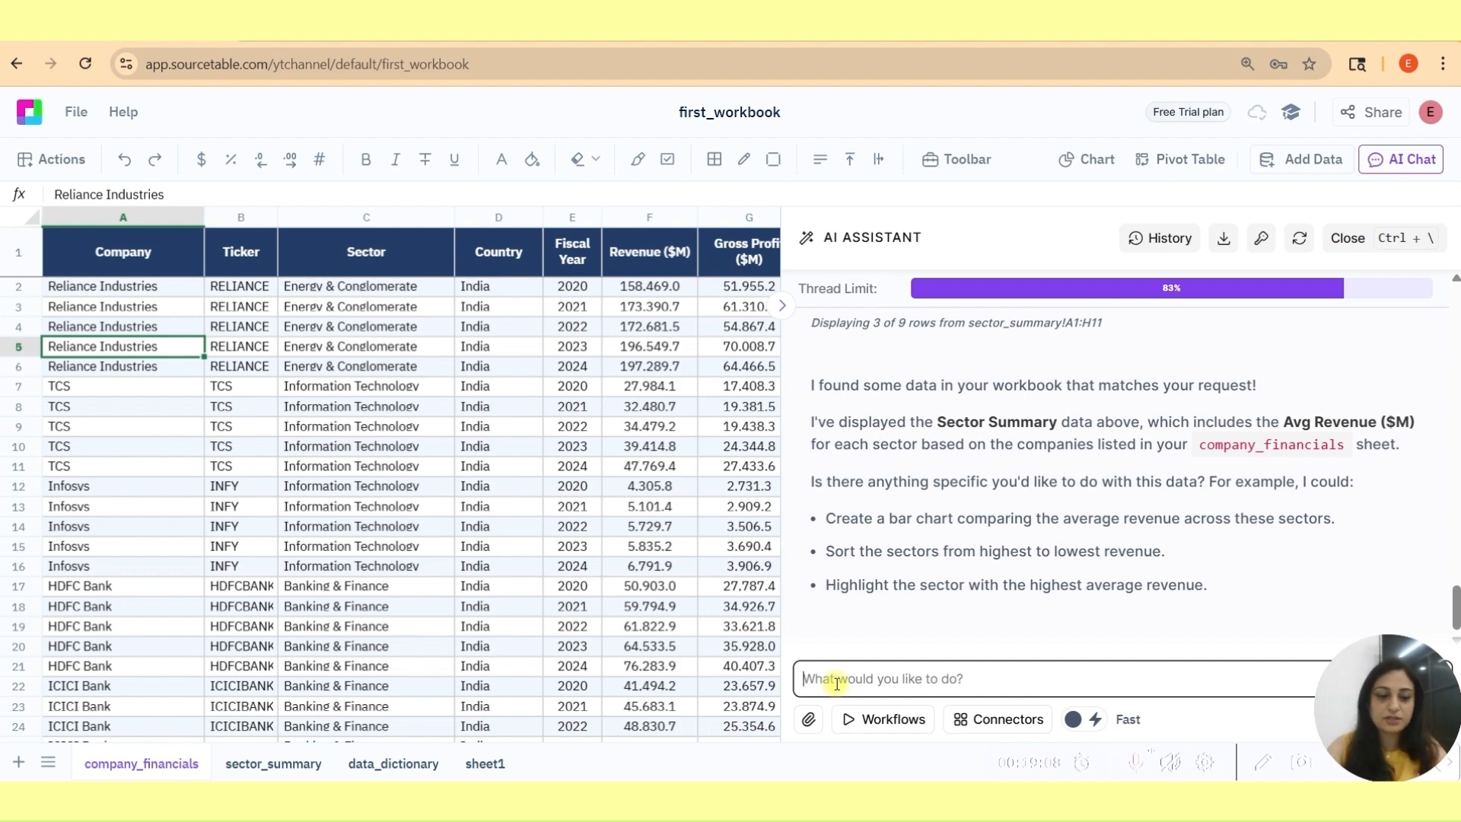
{"action": "type", "text": "show me top 3 companies wherein "}
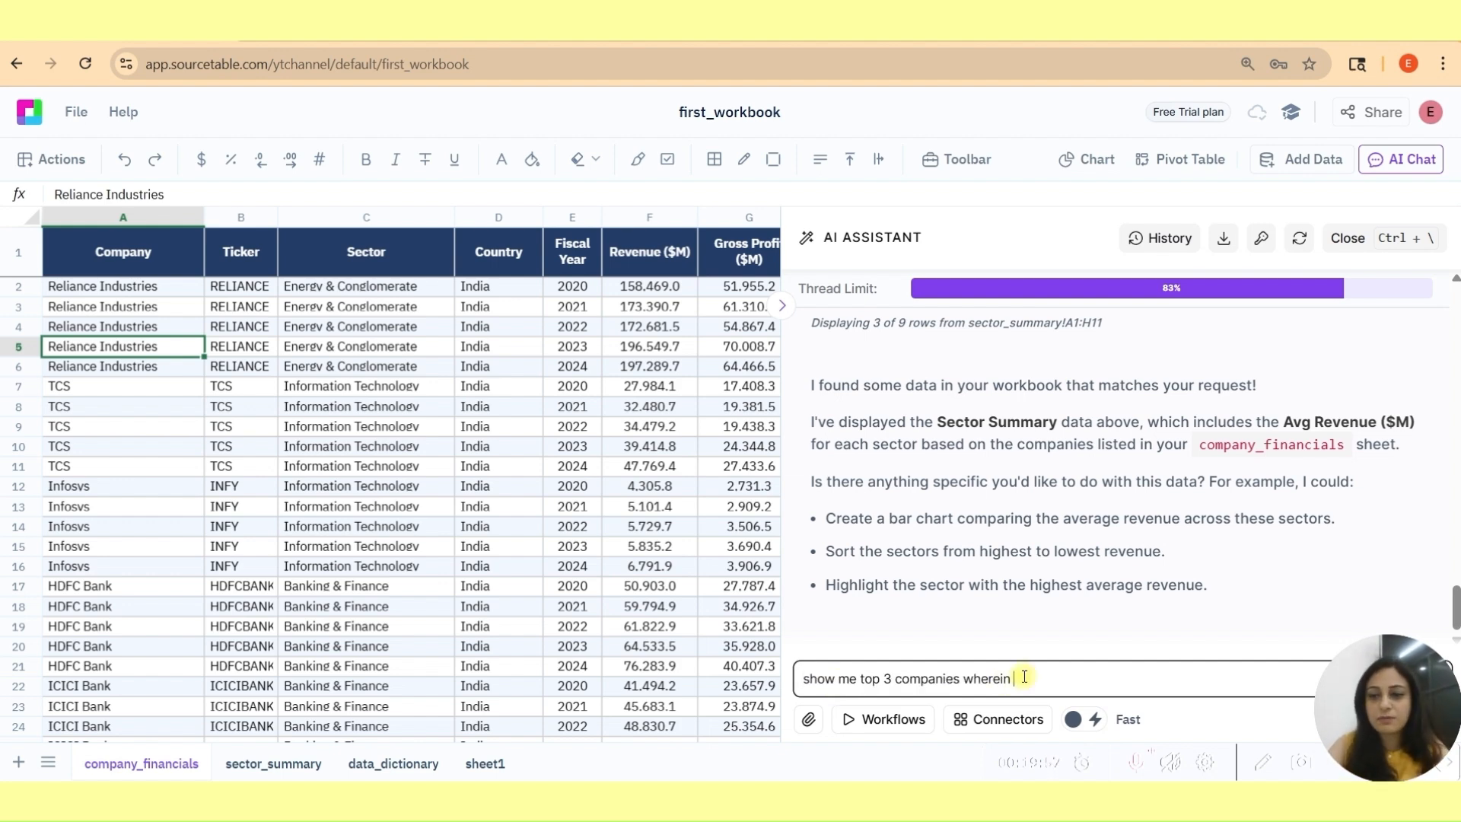
{"action": "type", "text": "ROE"}
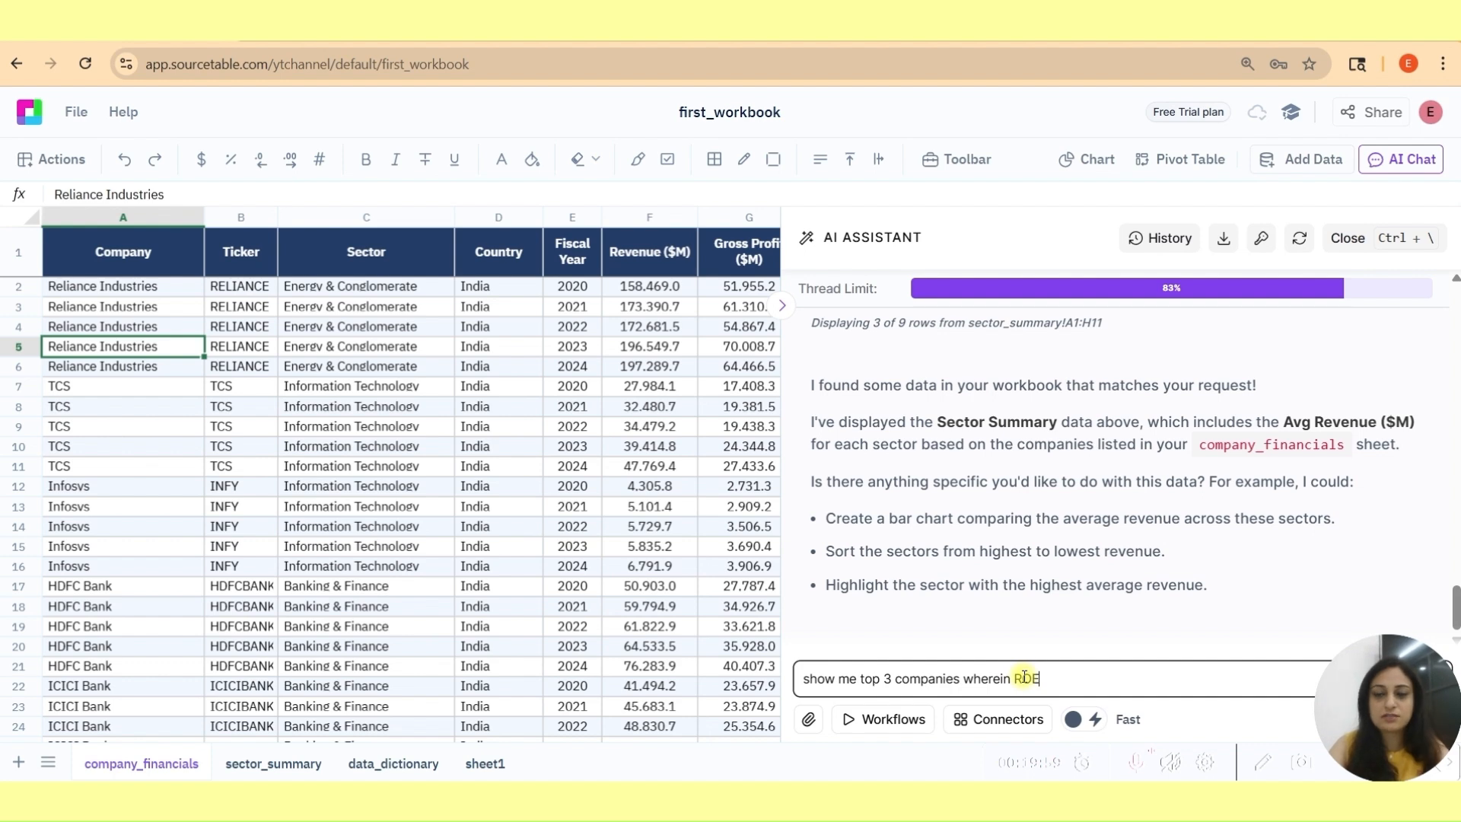
{"action": "type", "text": " is m"}
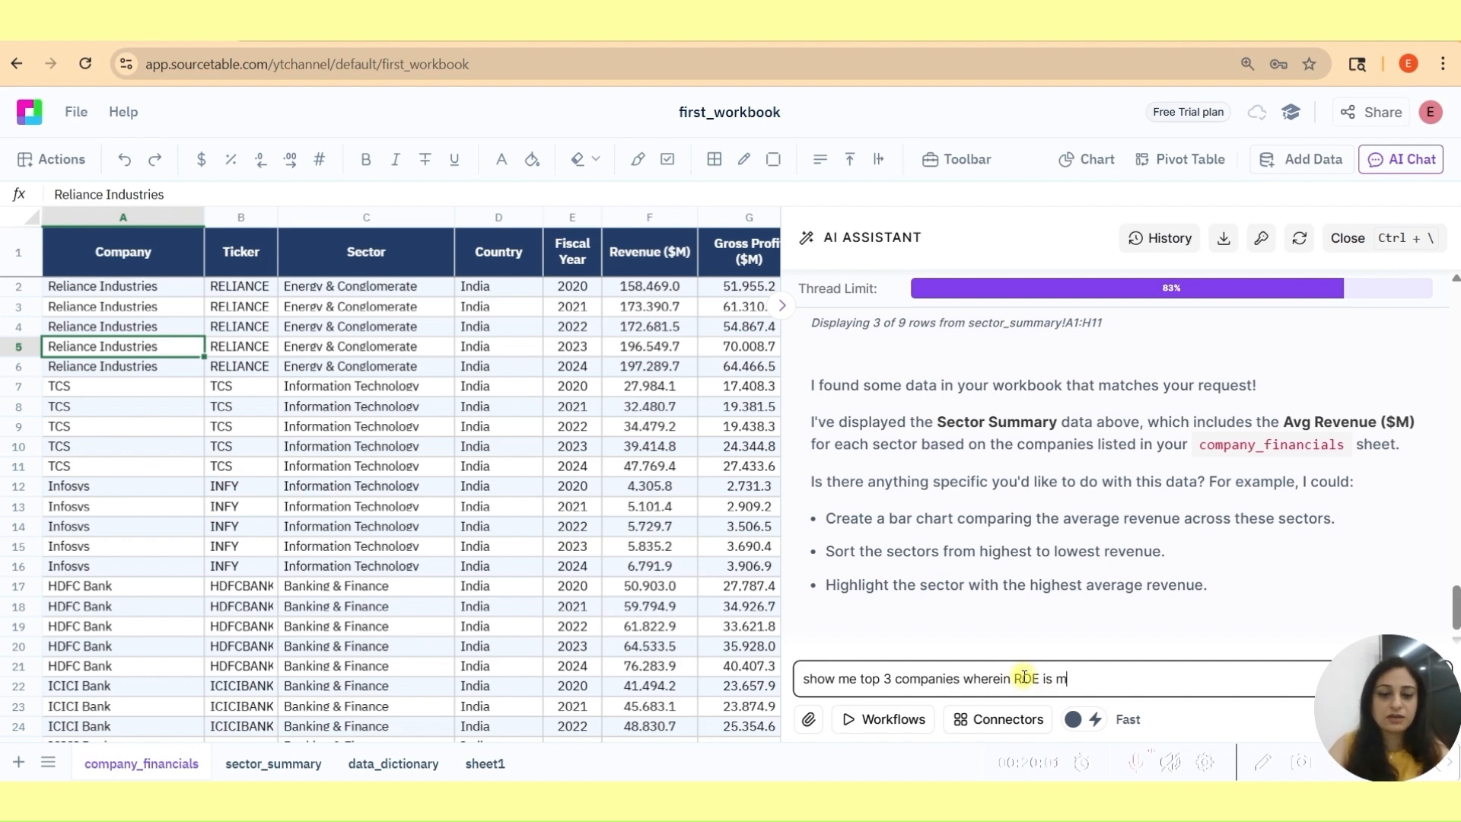
{"action": "type", "text": "ore than 25%"}
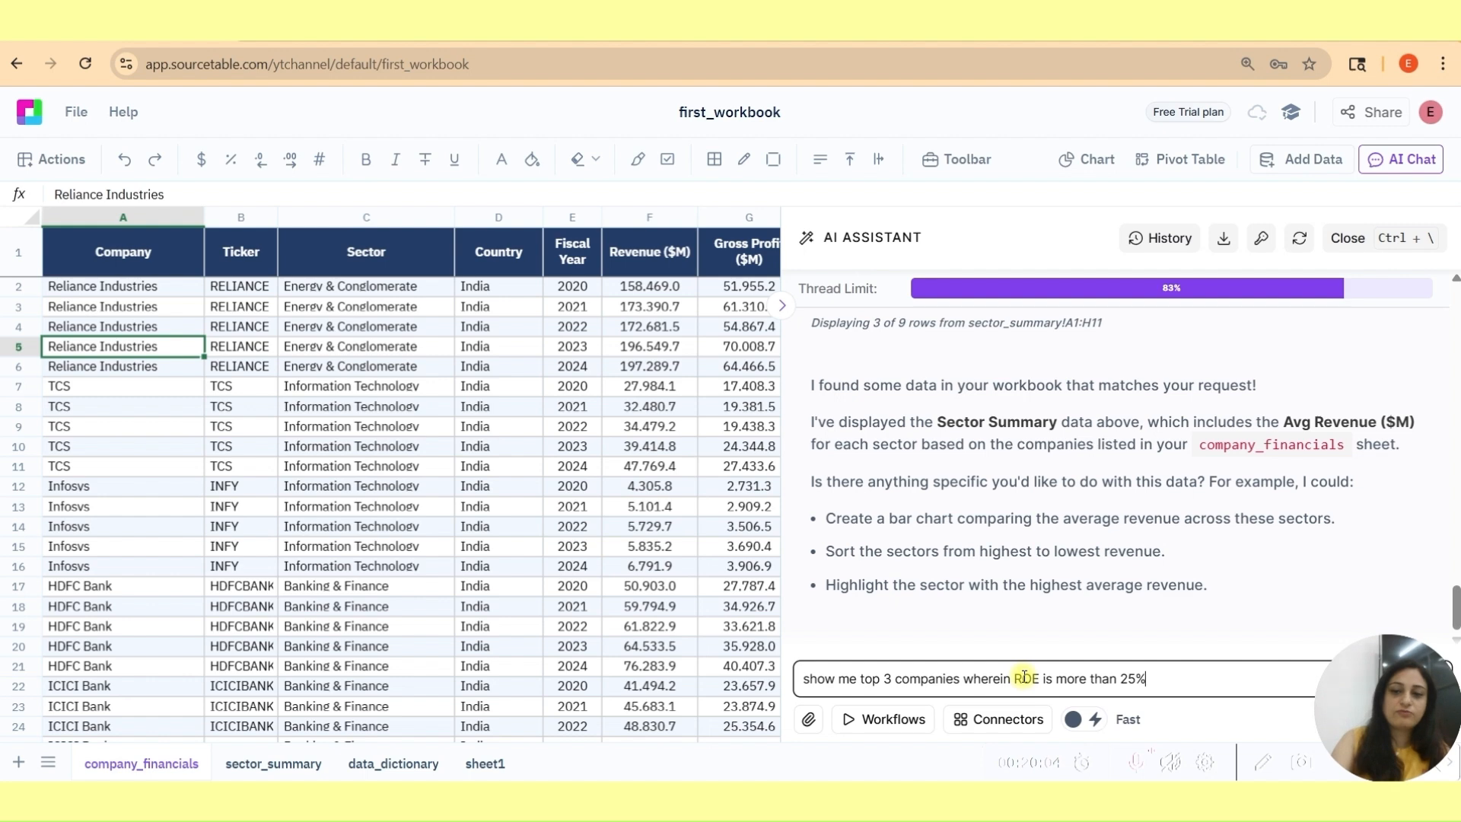
{"action": "key", "text": "Return"}
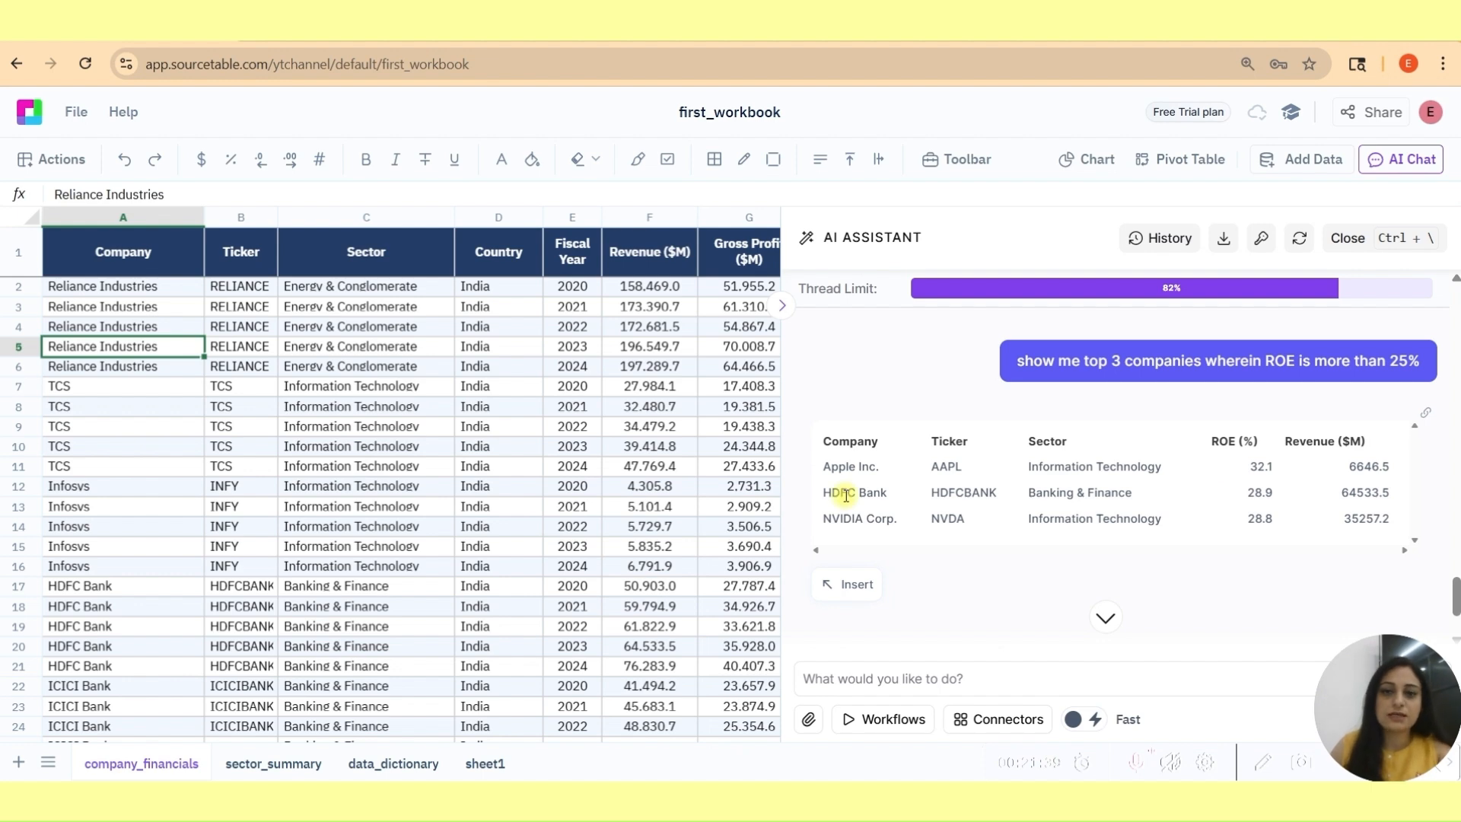
Check HDFC Bank's ROE from the AI assistant's answer against the Company Financials sheet in Excel, selecting its matching row.
{"action": "left_click_drag", "start_coordinate": [820, 493], "coordinate": [899, 492]}
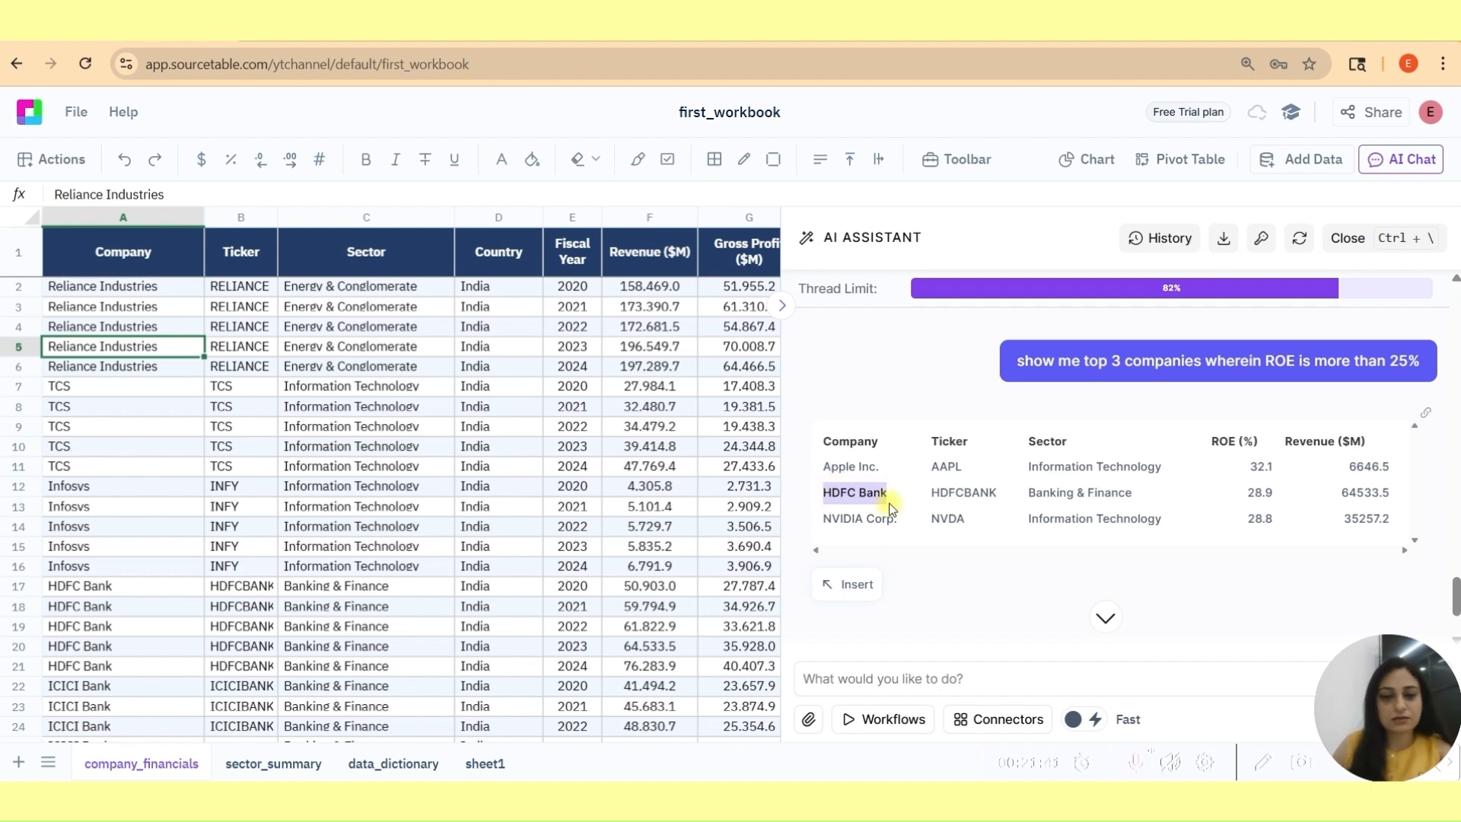
{"action": "left_click", "coordinate": [1111, 499]}
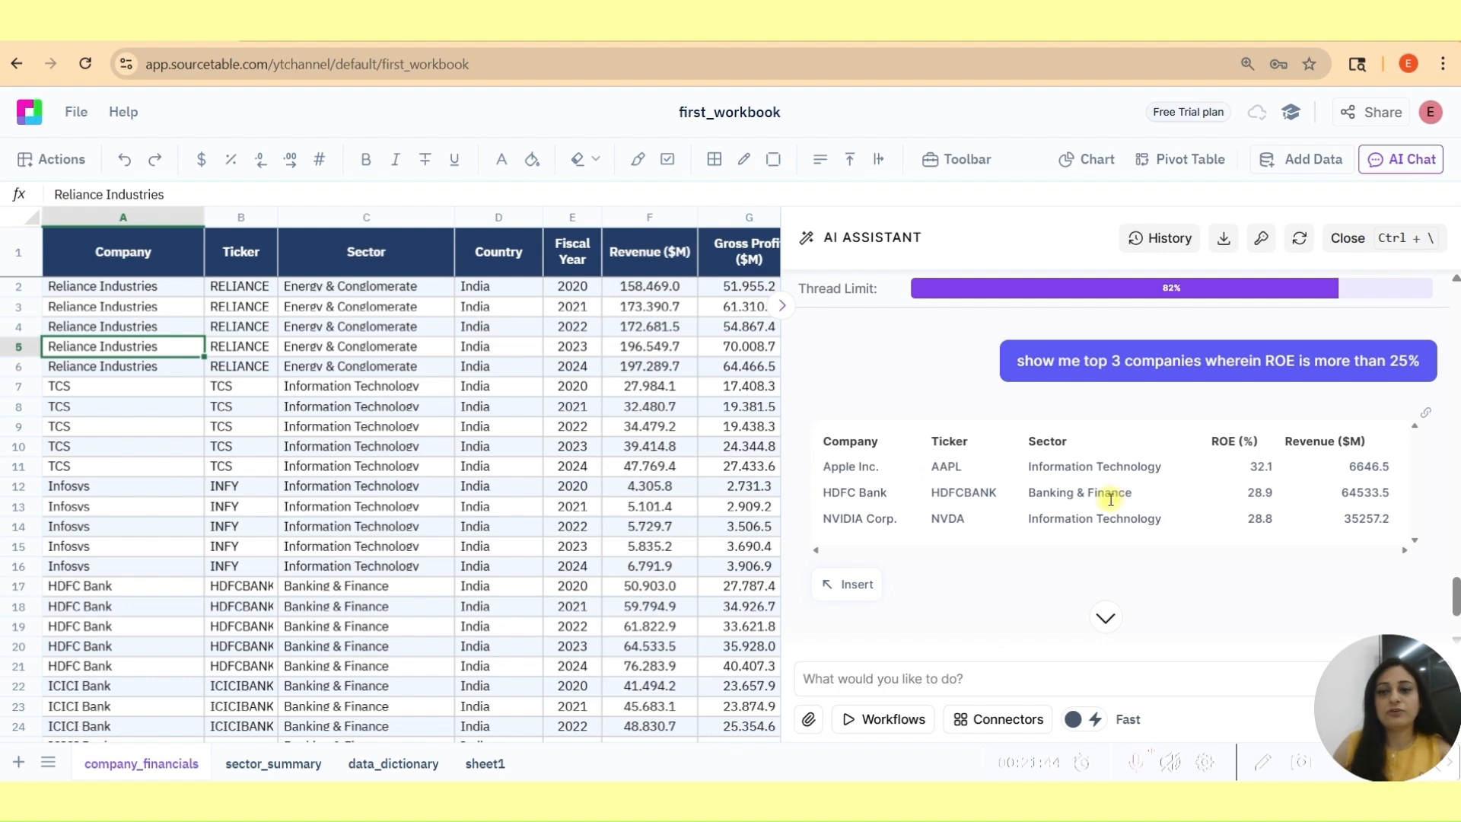
{"action": "double_click", "coordinate": [1258, 494]}
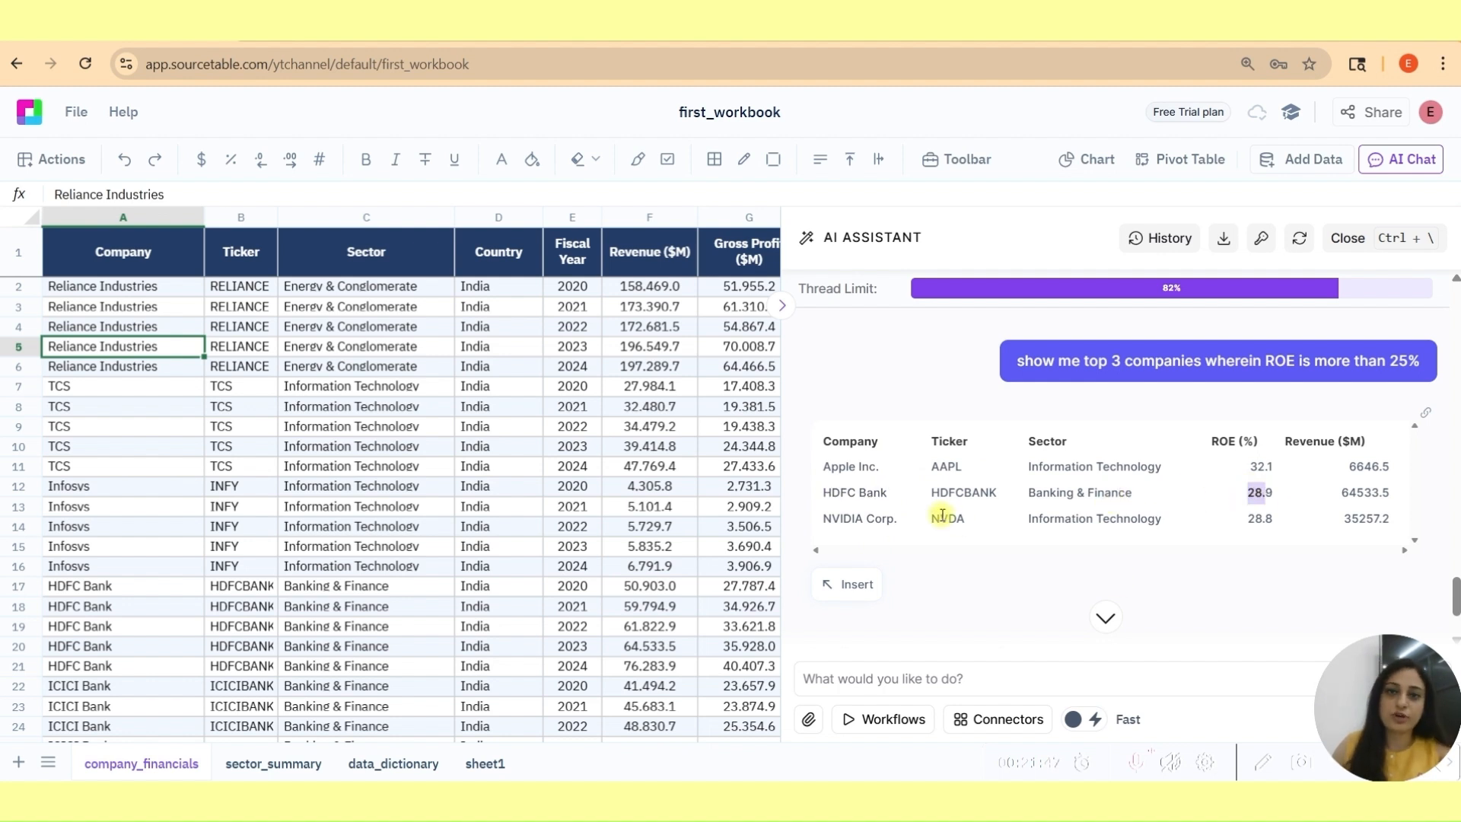
{"action": "key", "text": "alt+Tab"}
{"action": "left_click", "coordinate": [942, 749]}
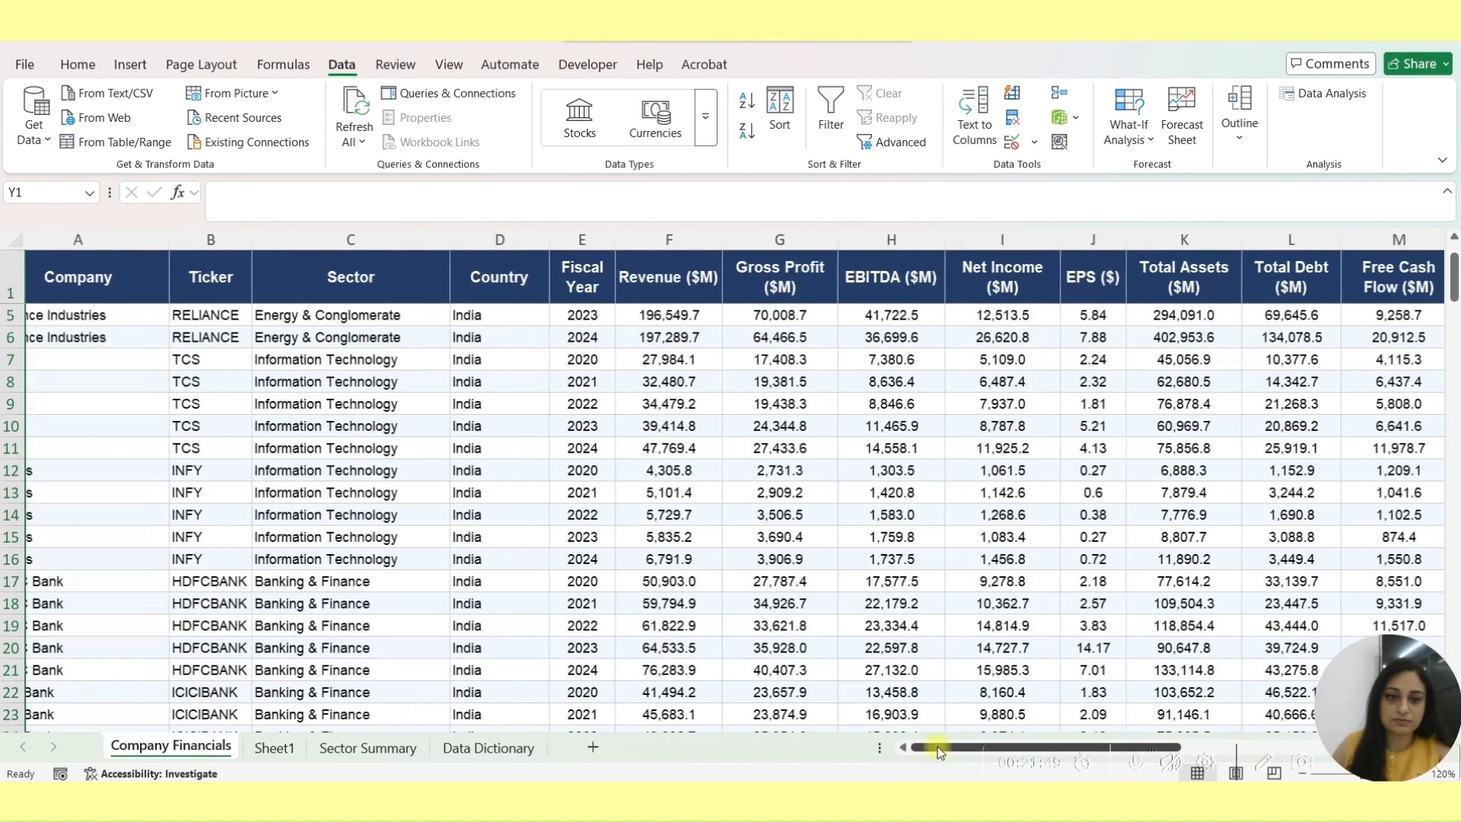
{"action": "left_click", "coordinate": [1188, 650]}
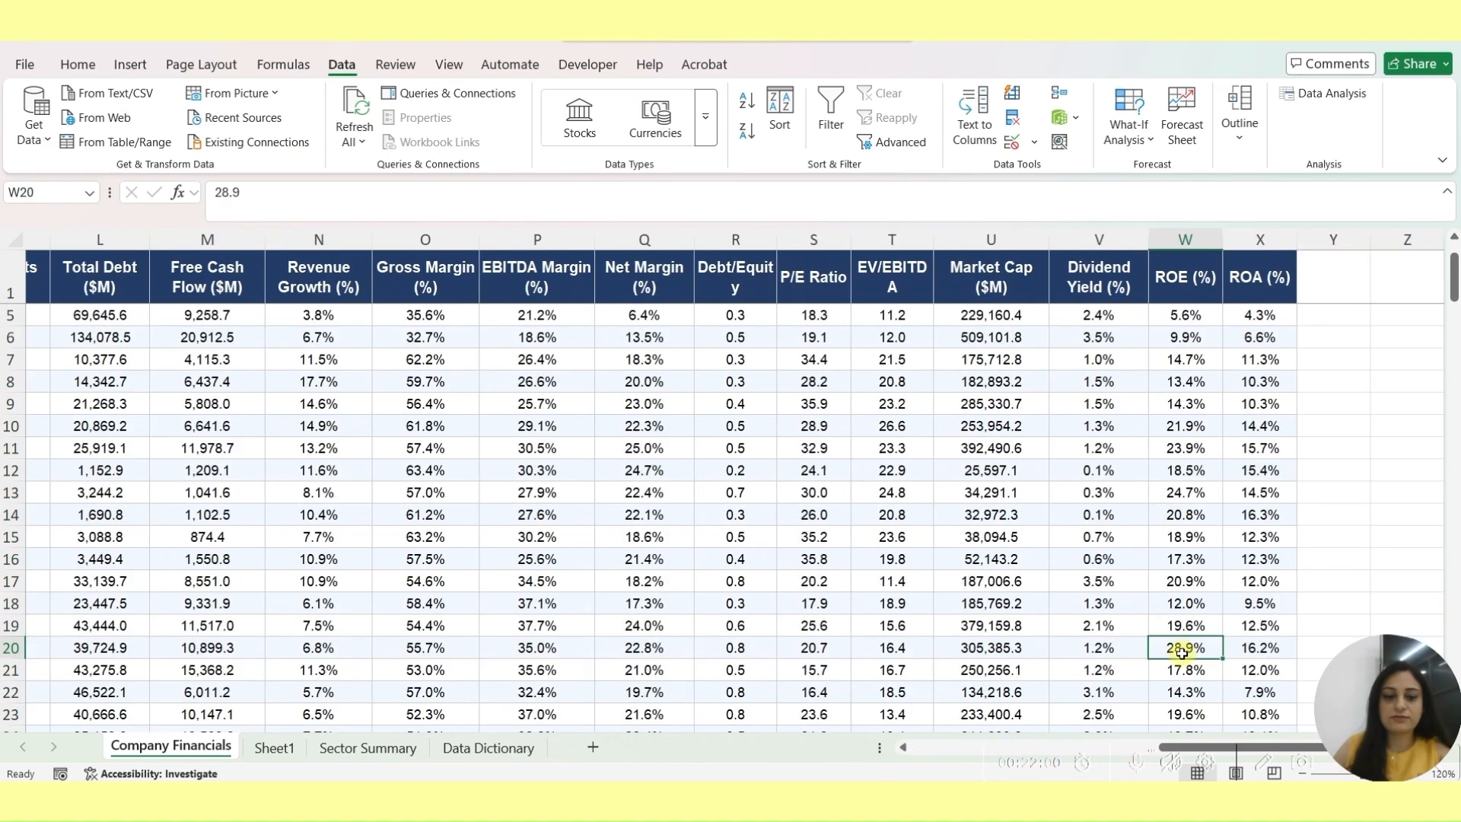
{"action": "key", "text": "shift+space"}
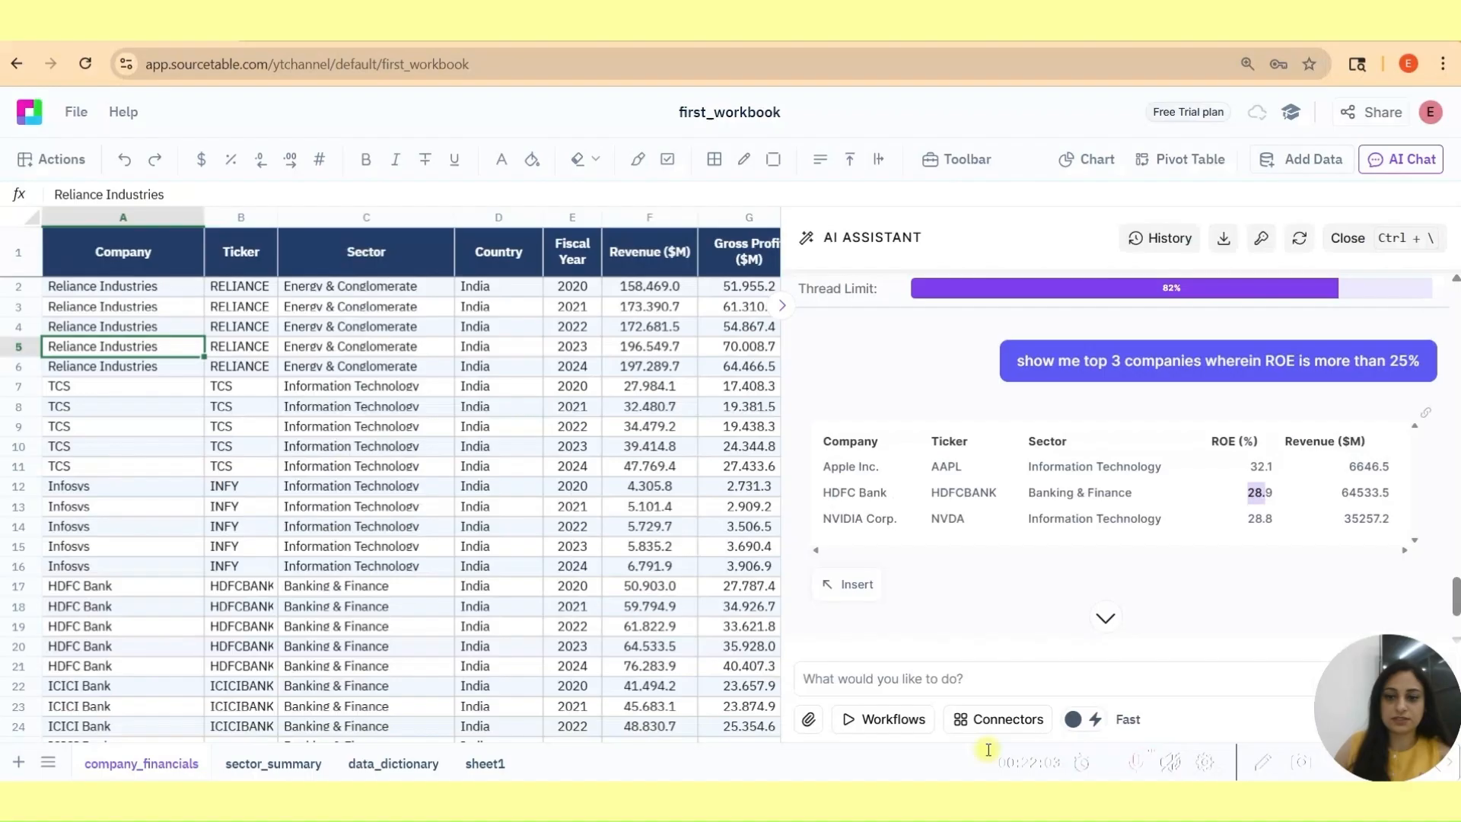
Back in Sourcetable, ask the AI assistant to "please include fiscal column as well in the result".
{"action": "left_click", "coordinate": [1026, 689]}
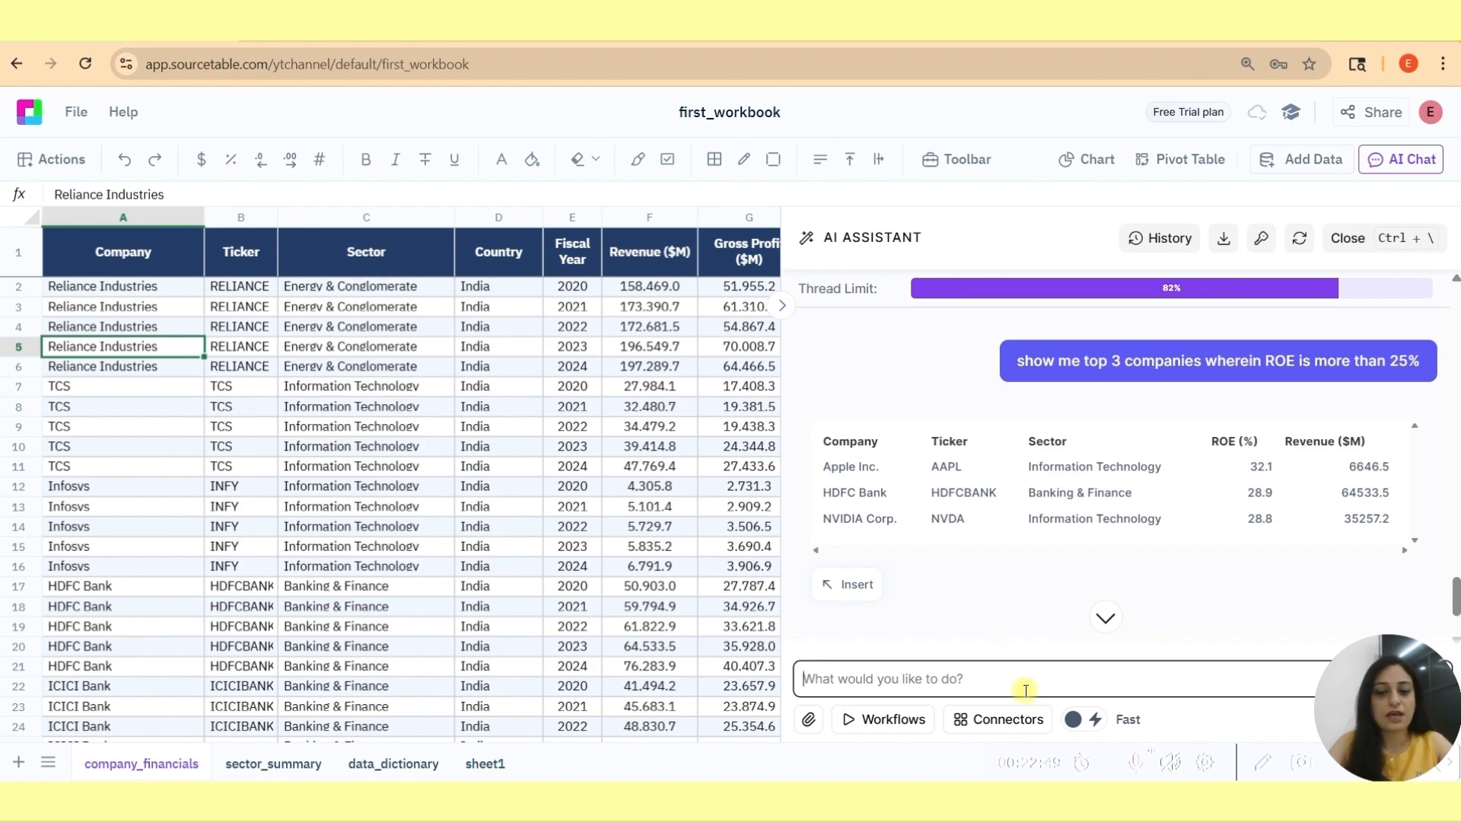
{"action": "type", "text": "please inclu"}
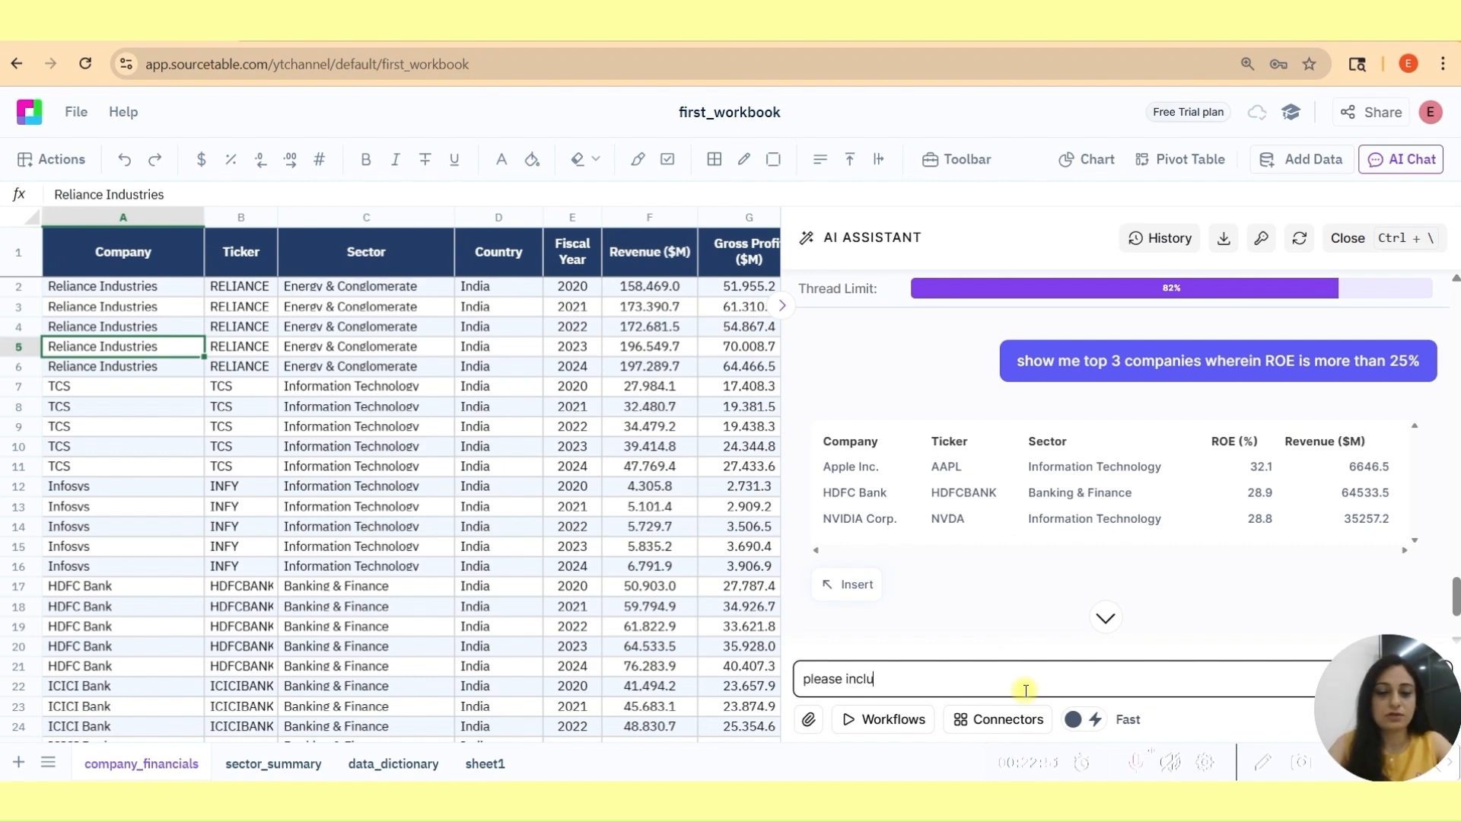
{"action": "type", "text": "de fis"}
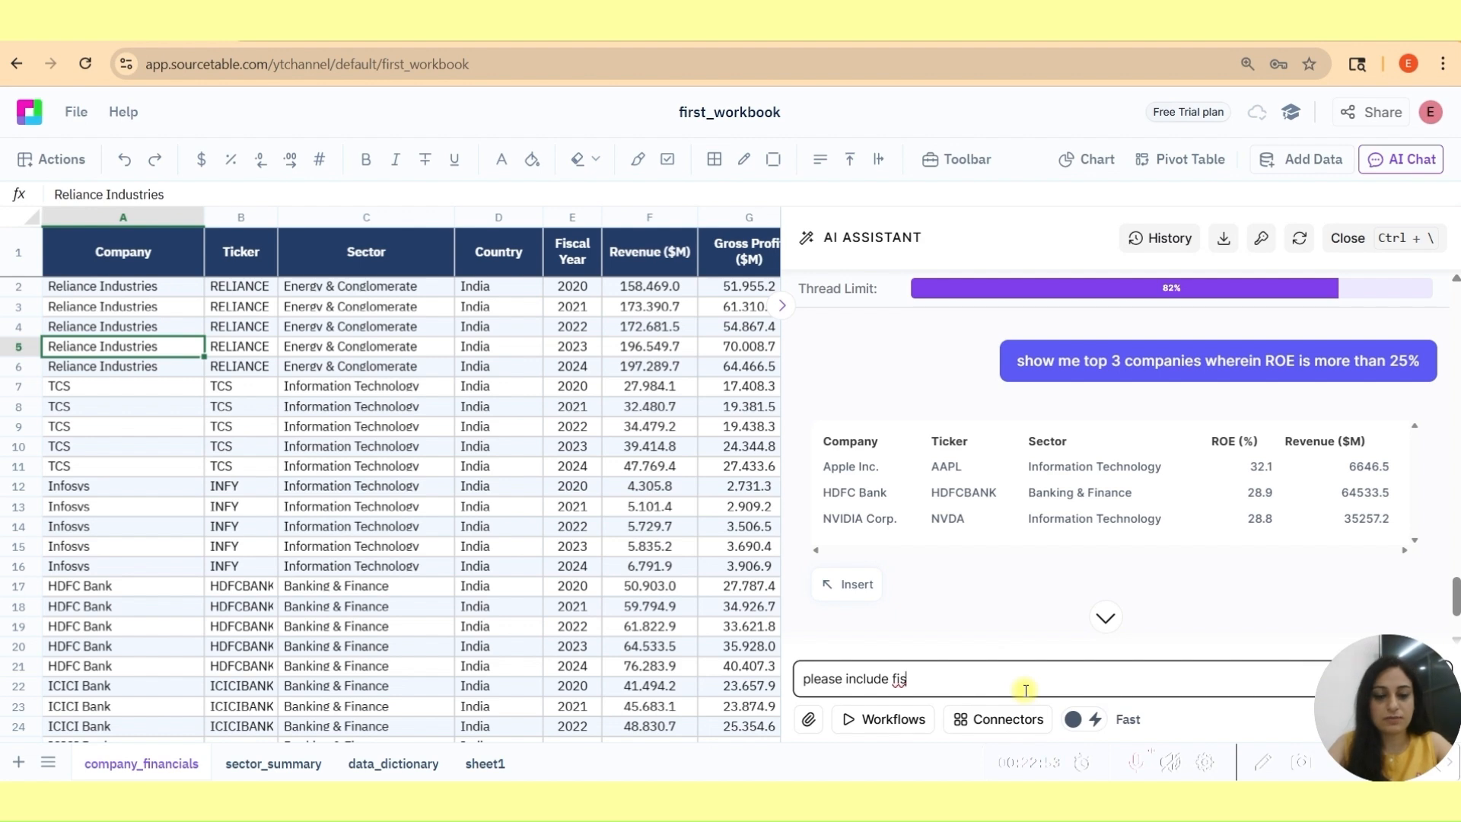
{"action": "type", "text": "cal column"}
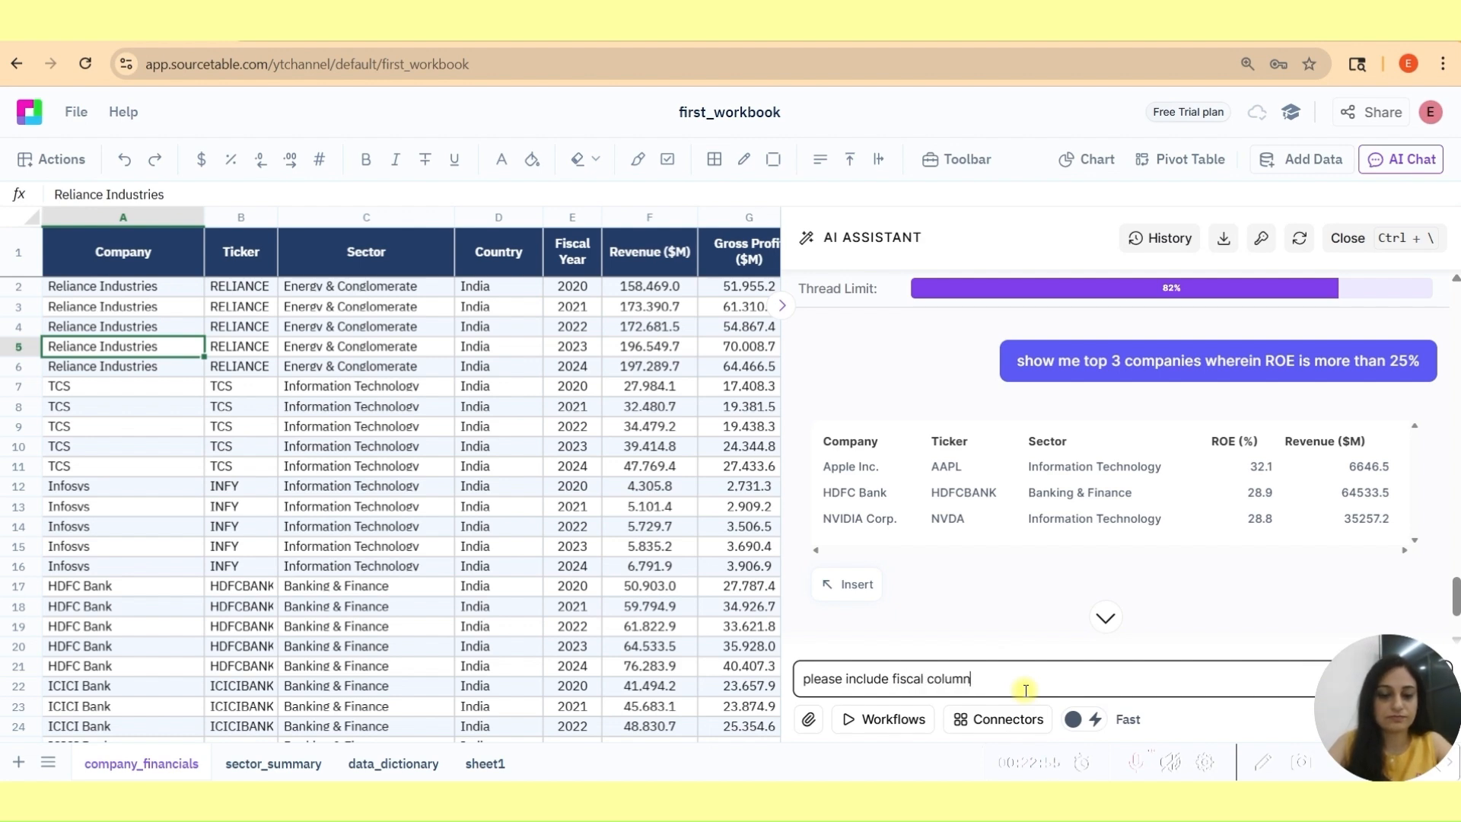
{"action": "type", "text": " as well in"}
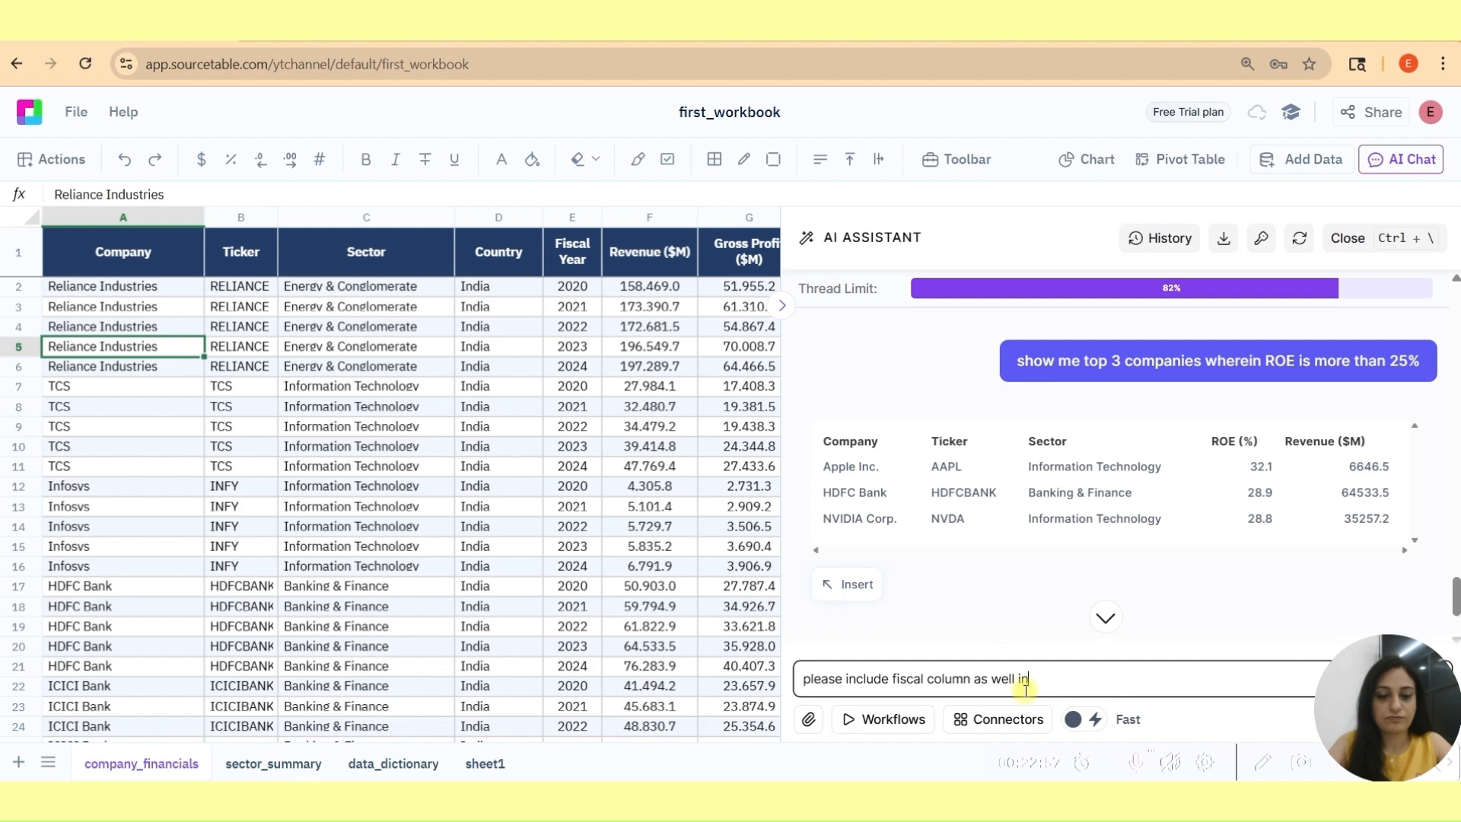
{"action": "type", "text": " the result"}
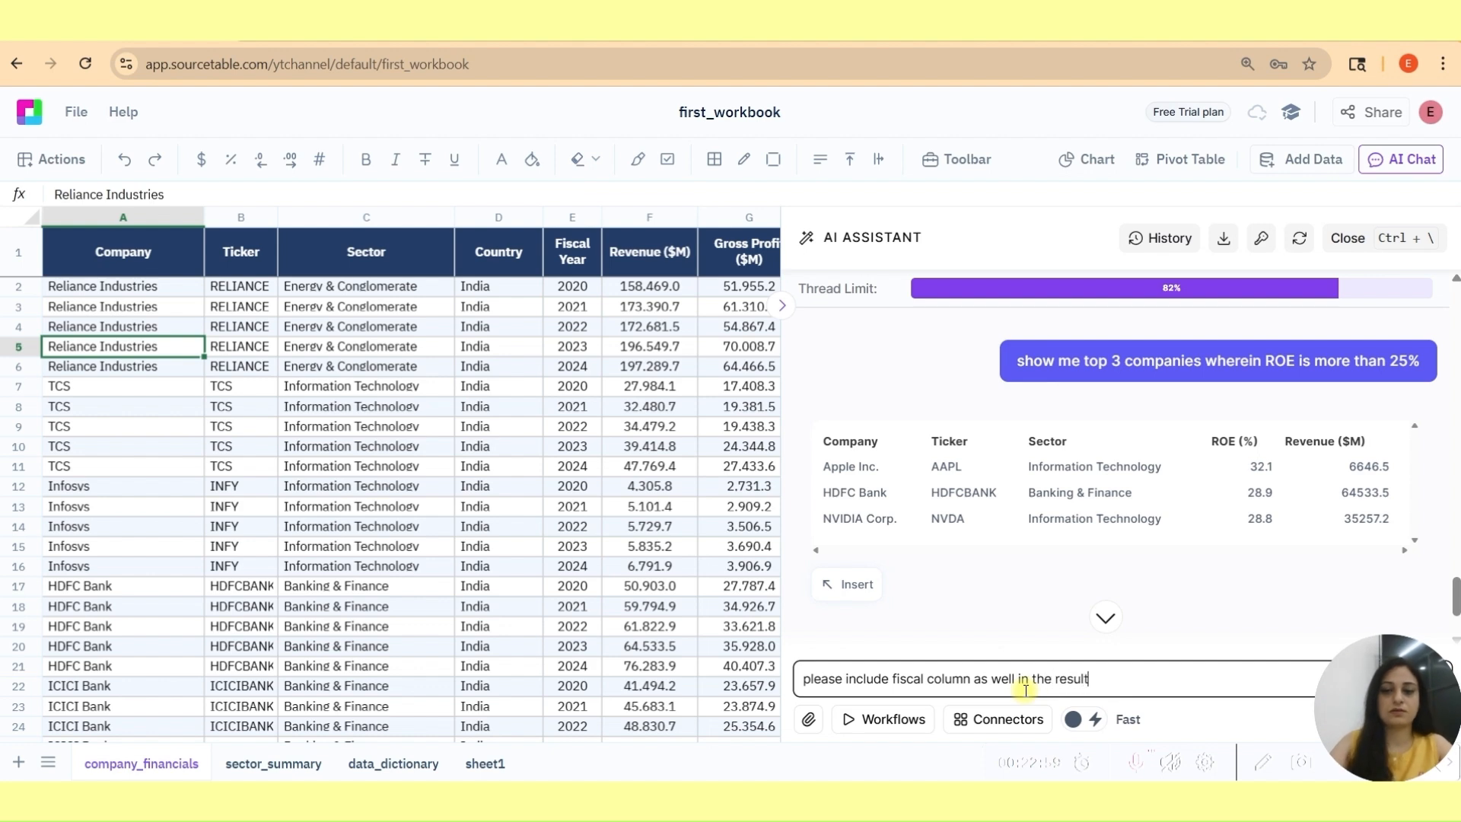
{"action": "key", "text": "Return"}
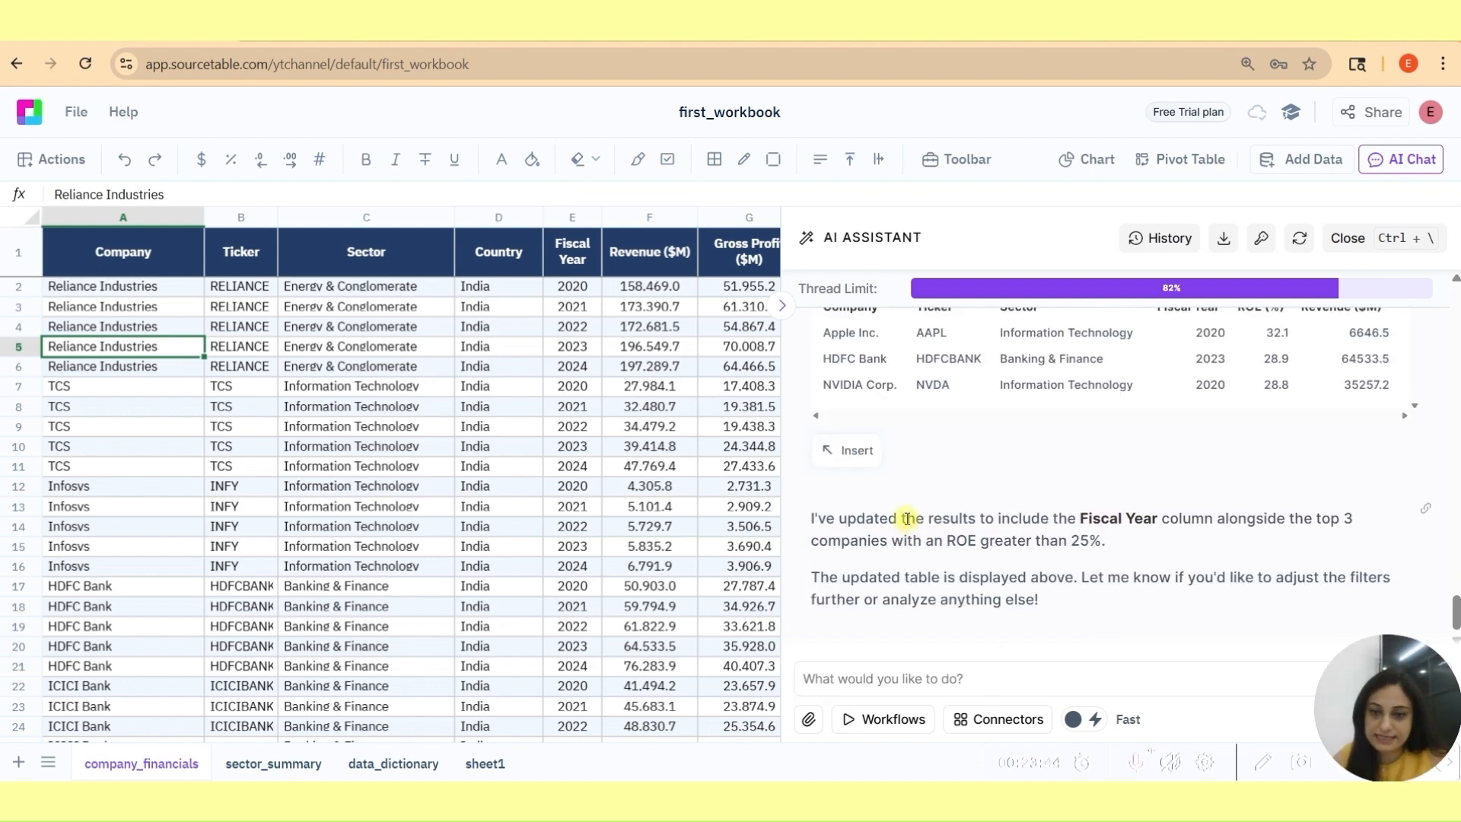
Compare HDFC Bank's fiscal year and ROE in the updated answer with its highlighted row in the Excel workbook.
{"action": "left_click_drag", "start_coordinate": [905, 523], "coordinate": [1059, 524]}
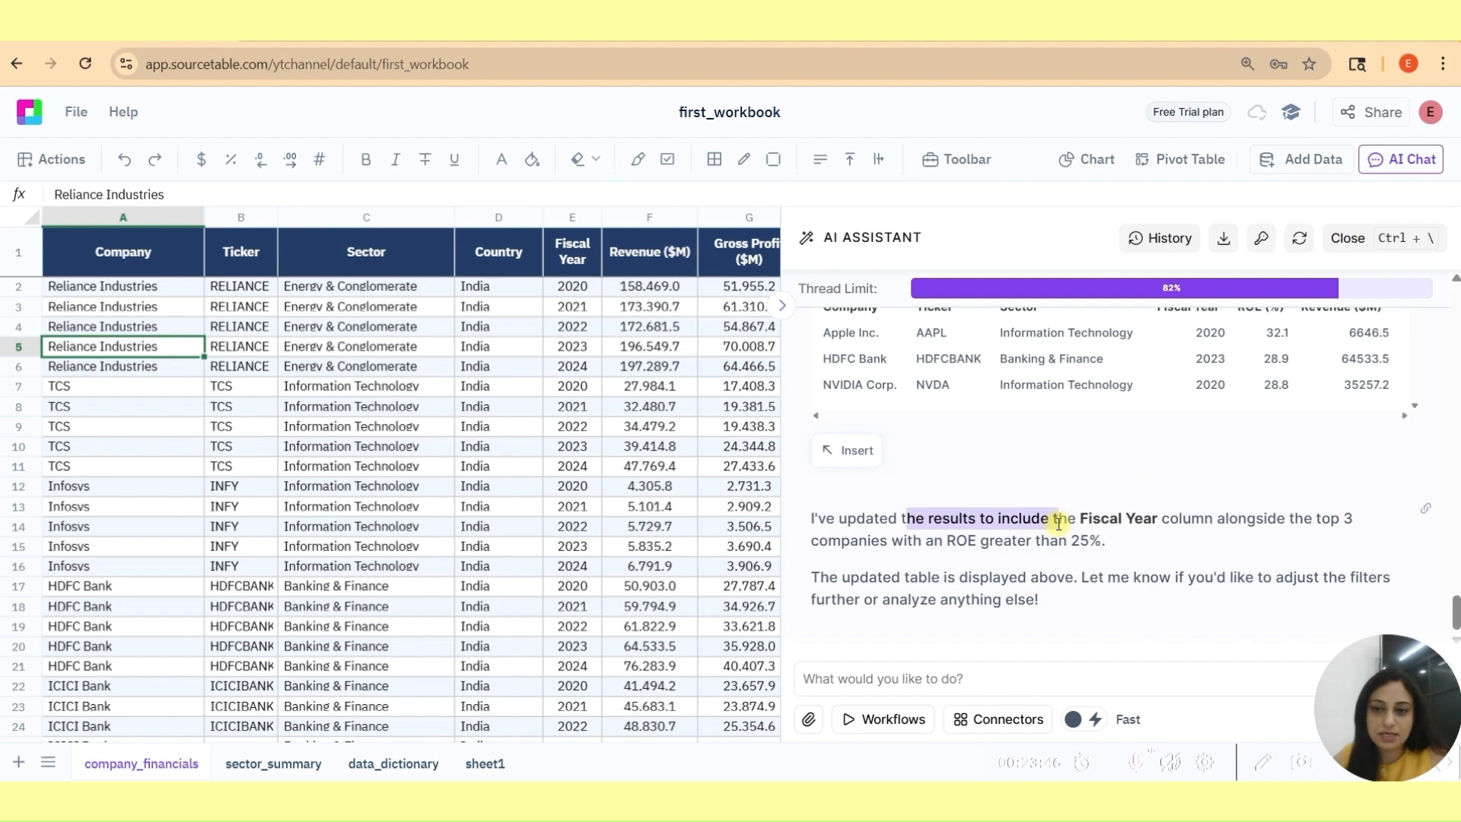
{"action": "scroll", "coordinate": [1084, 502], "scroll_direction": "up", "scroll_amount": 1}
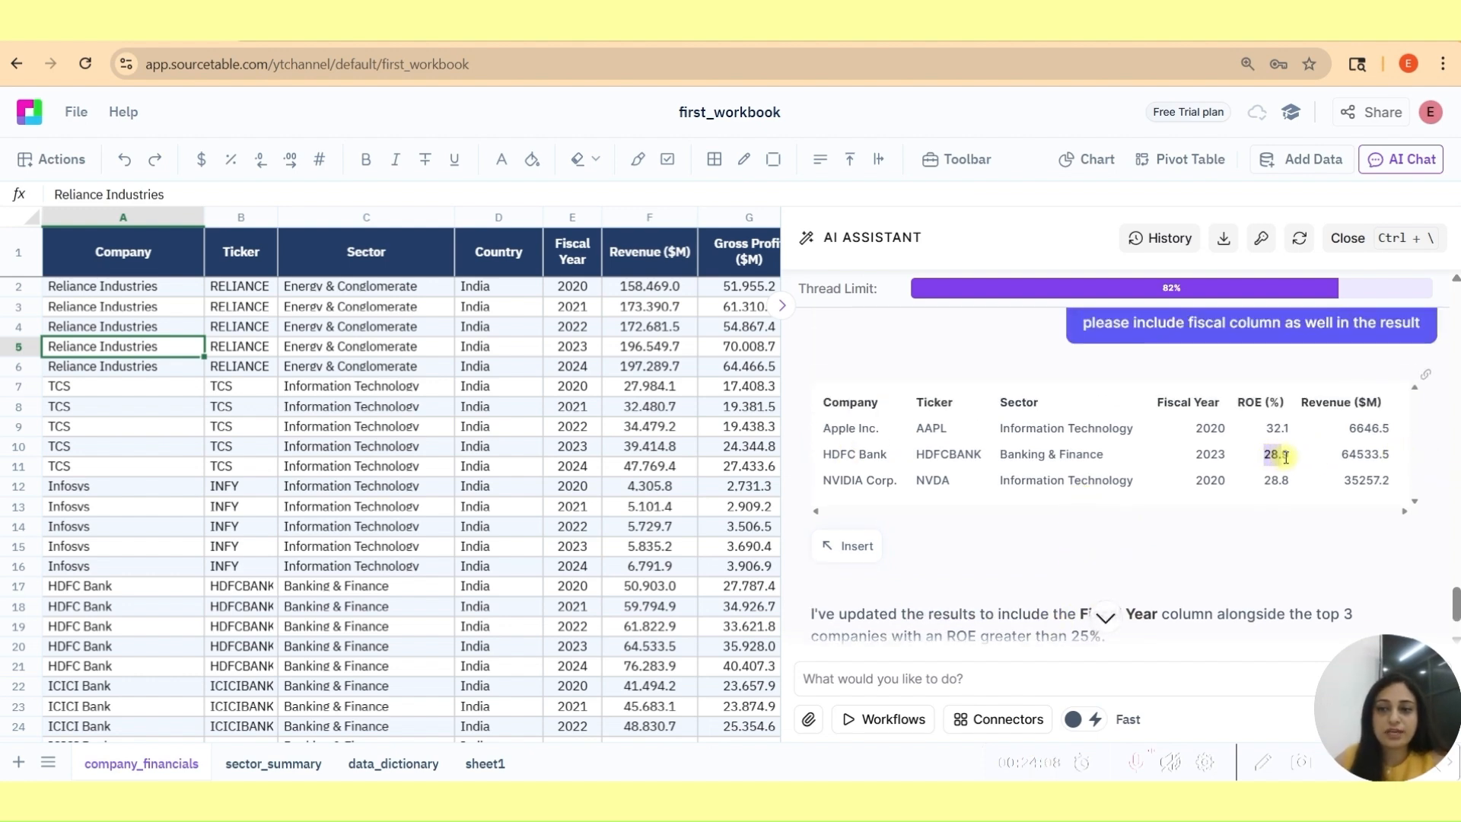
{"action": "left_click", "coordinate": [1216, 453]}
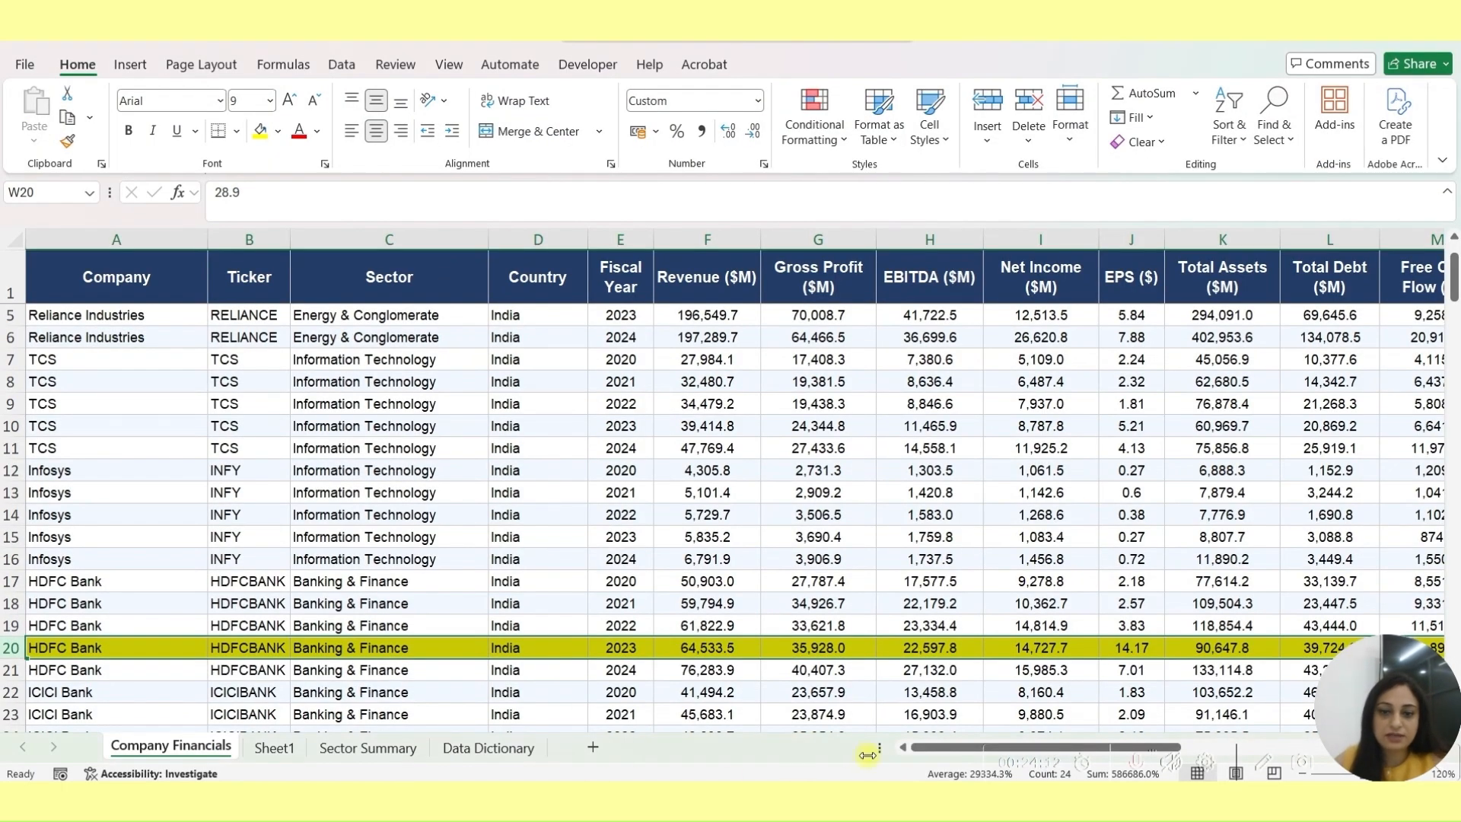
{"action": "left_click_drag", "start_coordinate": [962, 754], "coordinate": [1141, 749]}
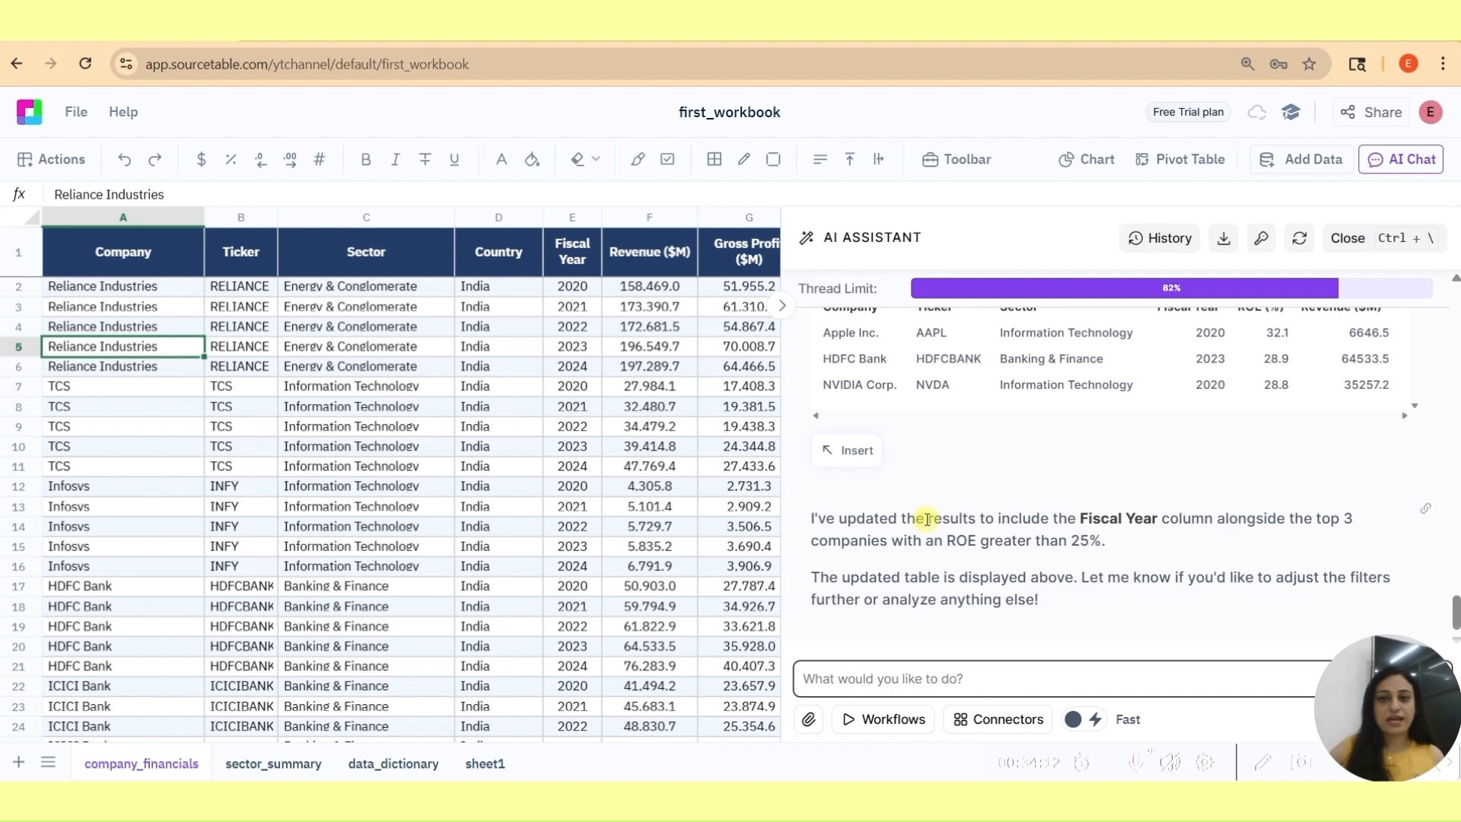
Ask the AI assistant to clean the dataset, fix inconsistencies, blank cells and formatting, normalize revenue to millions, flag outliers and highlight fixed cells in pink.
{"action": "left_click", "coordinate": [1347, 237]}
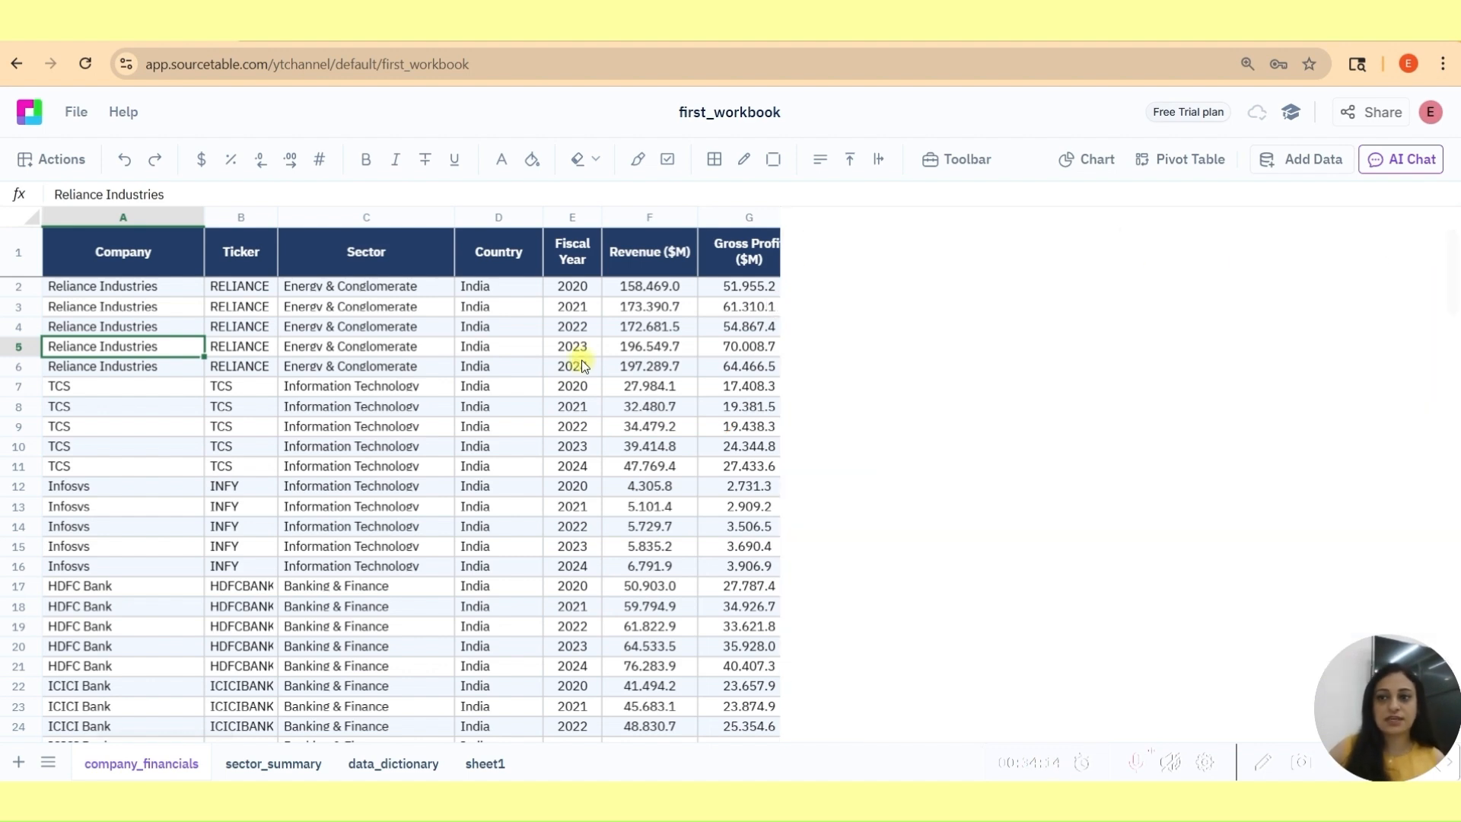
{"action": "left_click", "coordinate": [424, 345]}
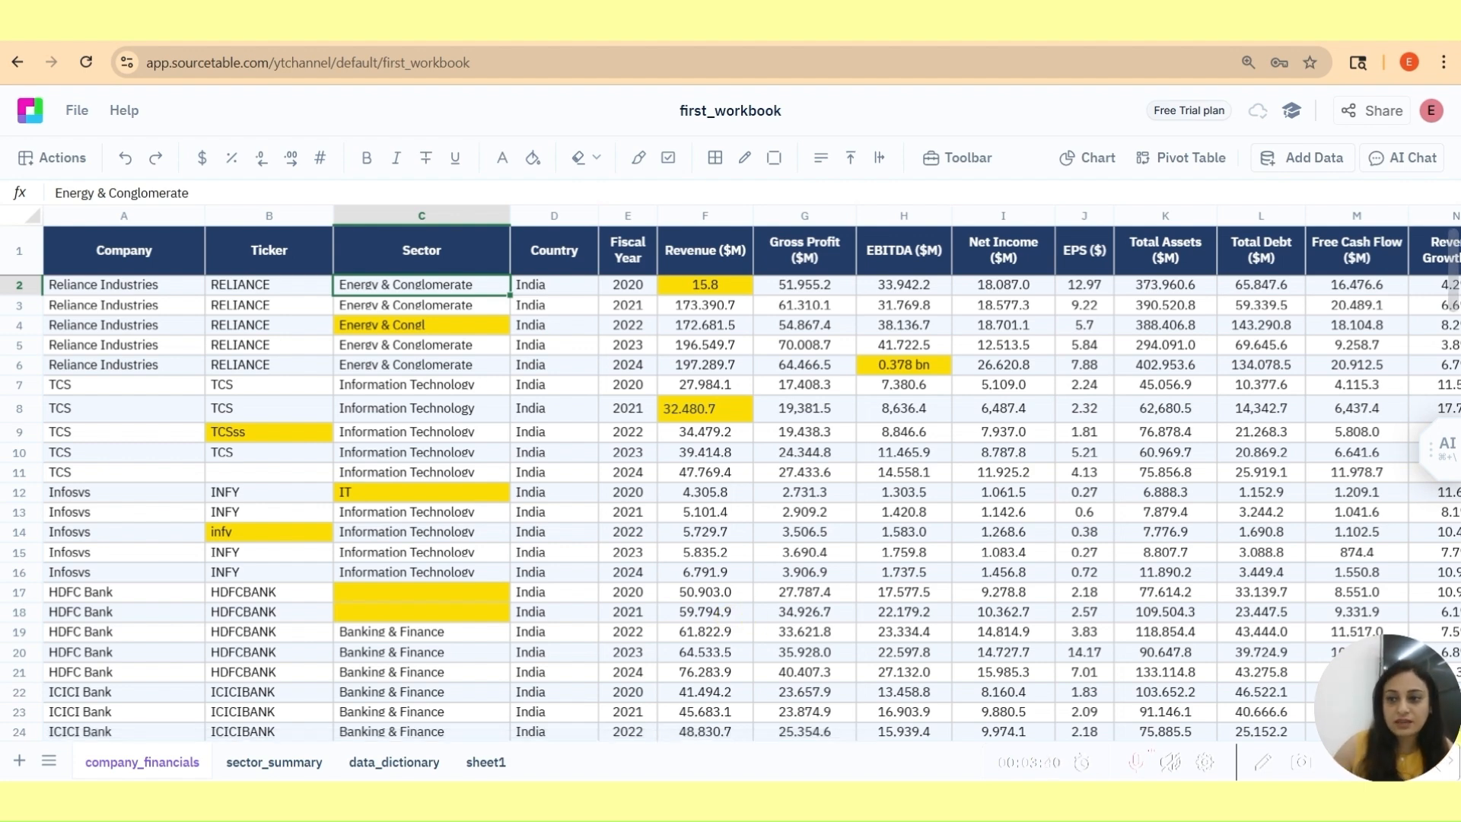
{"action": "left_click", "coordinate": [1439, 462]}
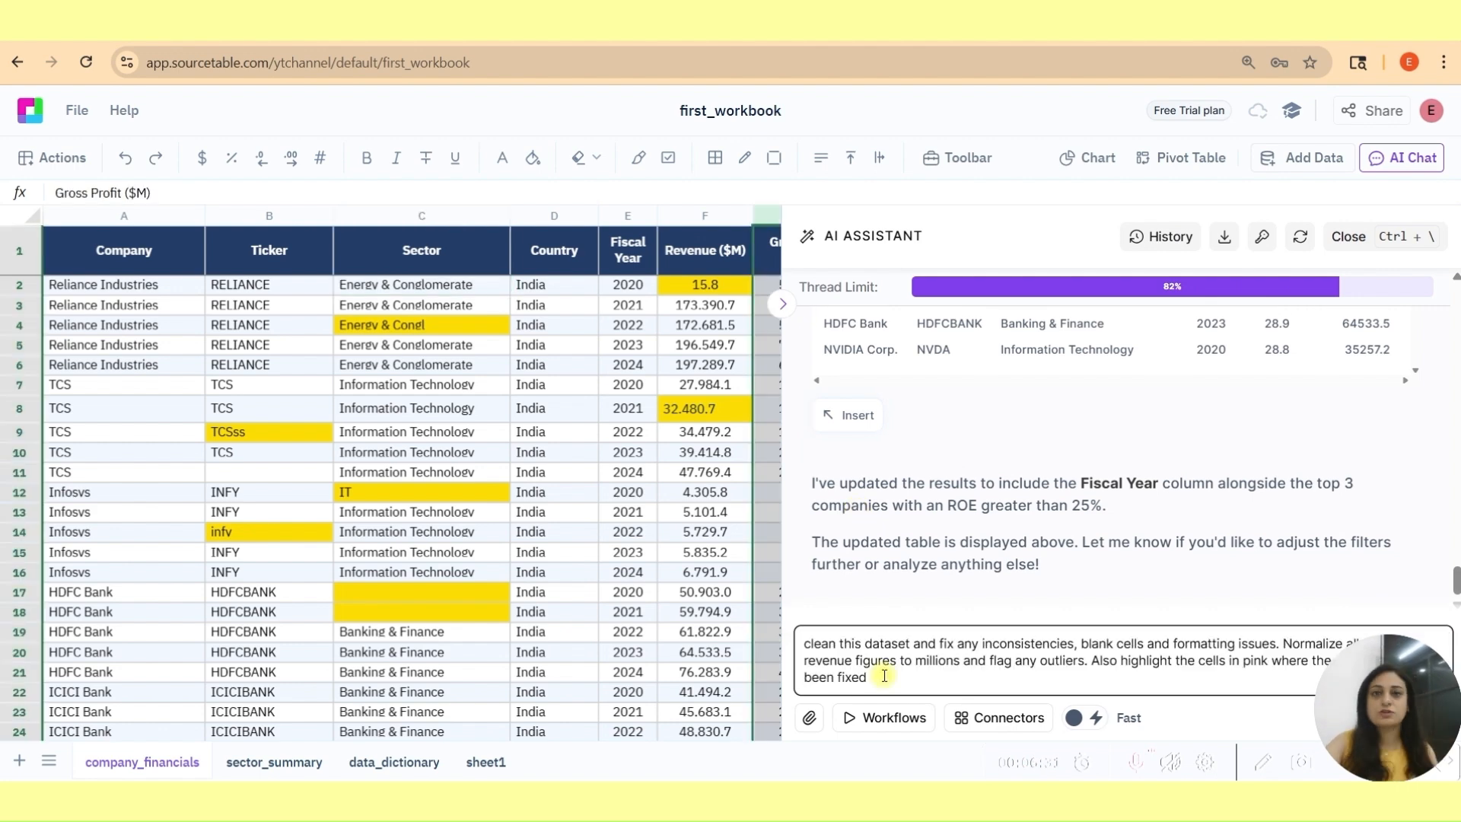
{"action": "key", "text": "Return"}
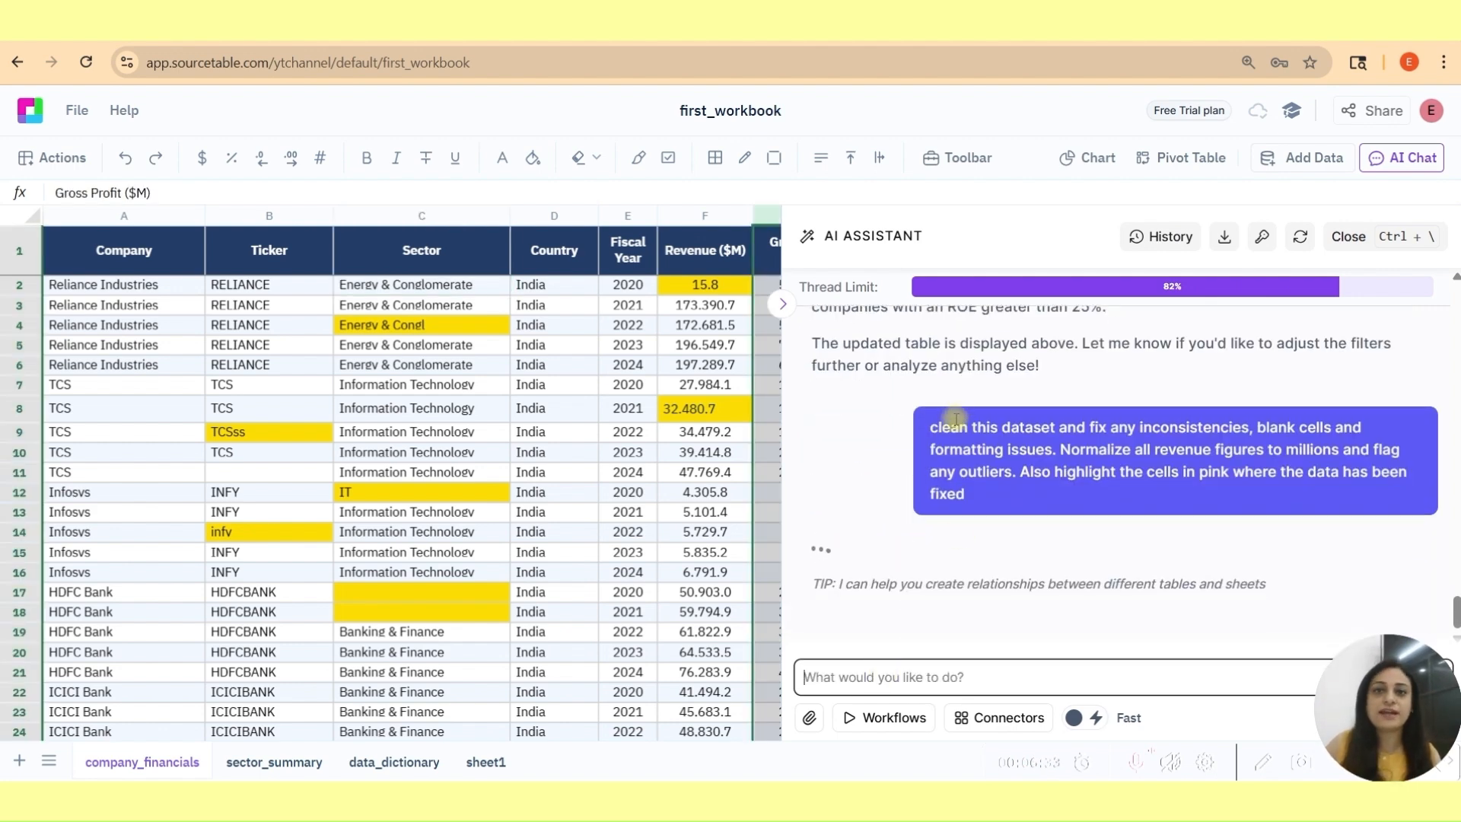
Read through the submitted cleaning prompt, covering the data fixes, revenue normalization, outlier flagging and pink highlighting requests.
{"action": "left_click_drag", "start_coordinate": [968, 428], "coordinate": [1020, 442]}
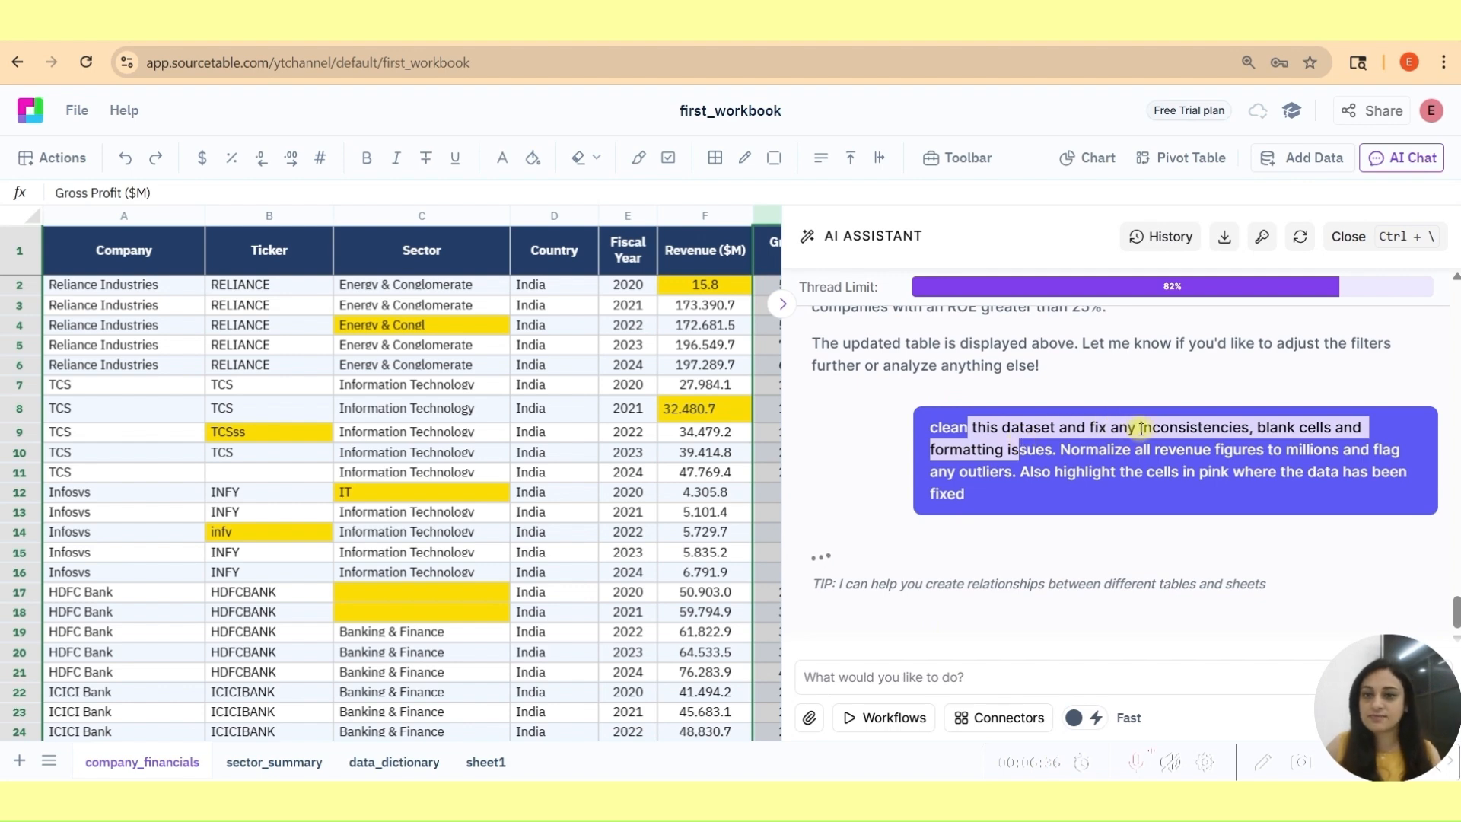
{"action": "left_click", "coordinate": [1068, 440]}
{"action": "left_click", "coordinate": [1064, 473], "text": "shift"}
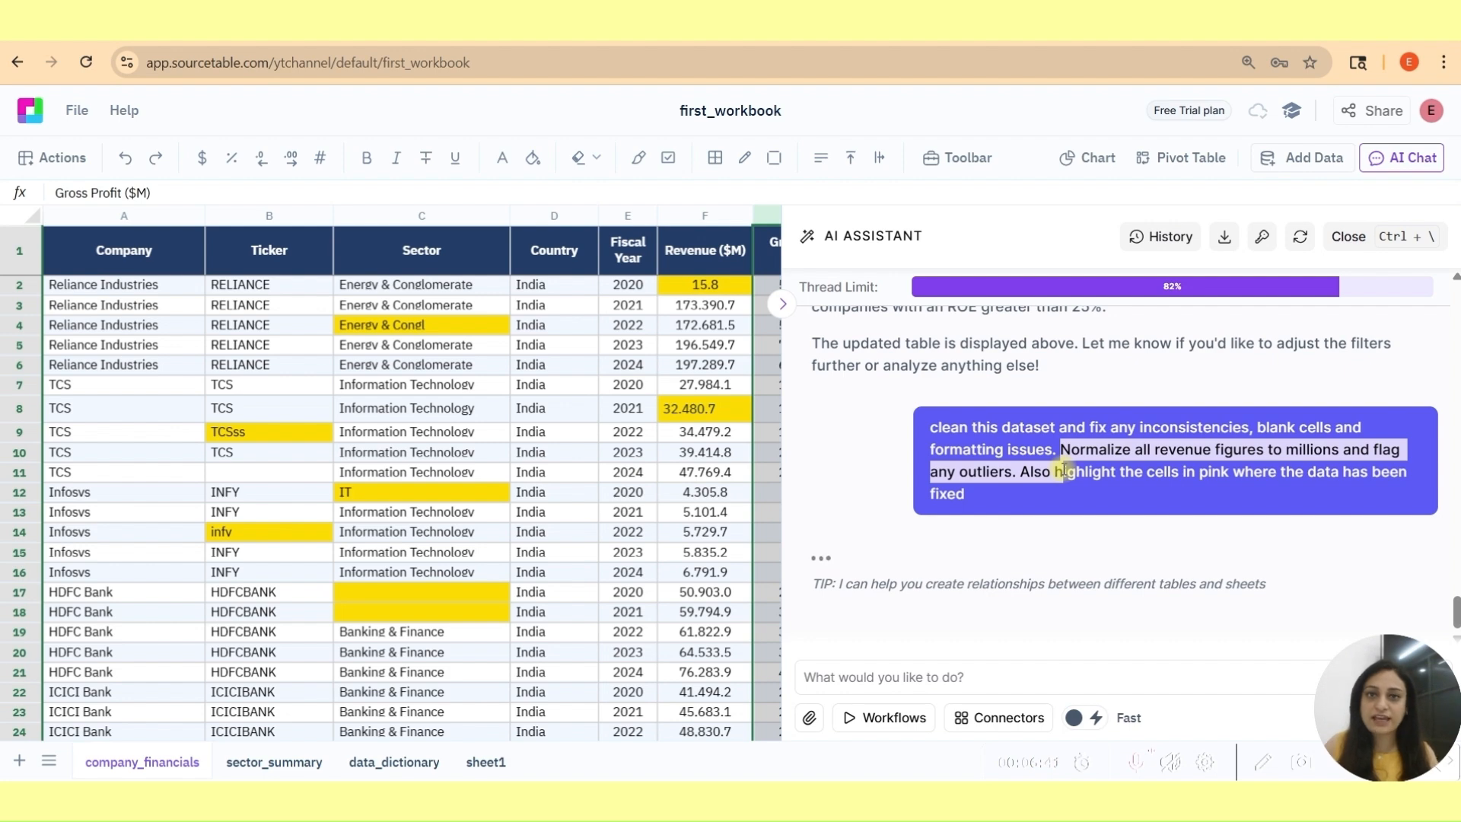
{"action": "left_click", "coordinate": [1067, 473]}
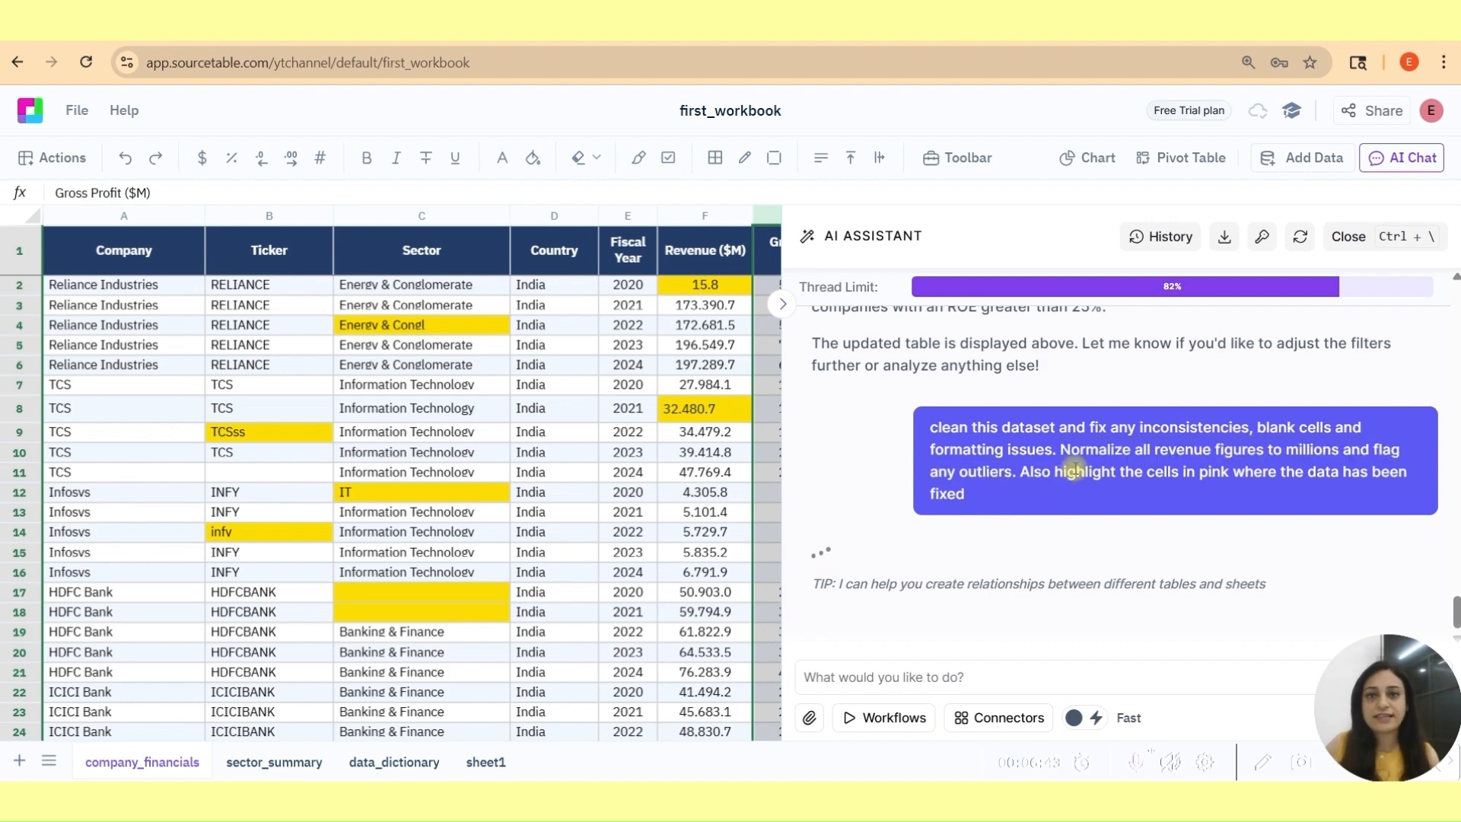
{"action": "left_click_drag", "start_coordinate": [1076, 473], "coordinate": [1319, 492]}
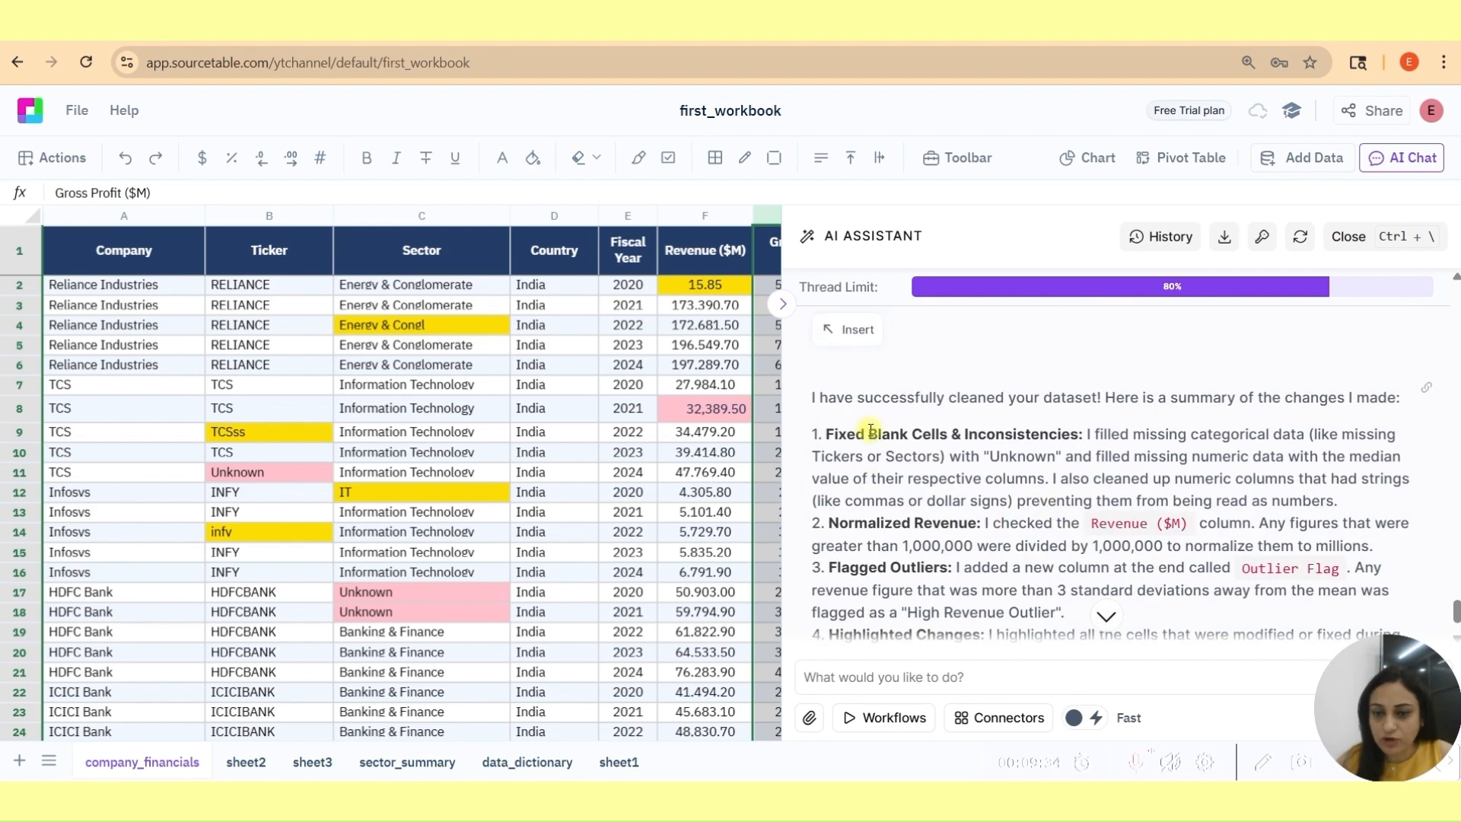
Review the AI assistant's summary of cleaning changes and inspect the pink cells in the Sector and Ticker columns of company_financials.
{"action": "left_click_drag", "start_coordinate": [869, 431], "coordinate": [1112, 424]}
{"action": "left_click_drag", "start_coordinate": [885, 525], "coordinate": [975, 521]}
{"action": "scroll", "coordinate": [985, 594], "scroll_direction": "down", "scroll_amount": 1}
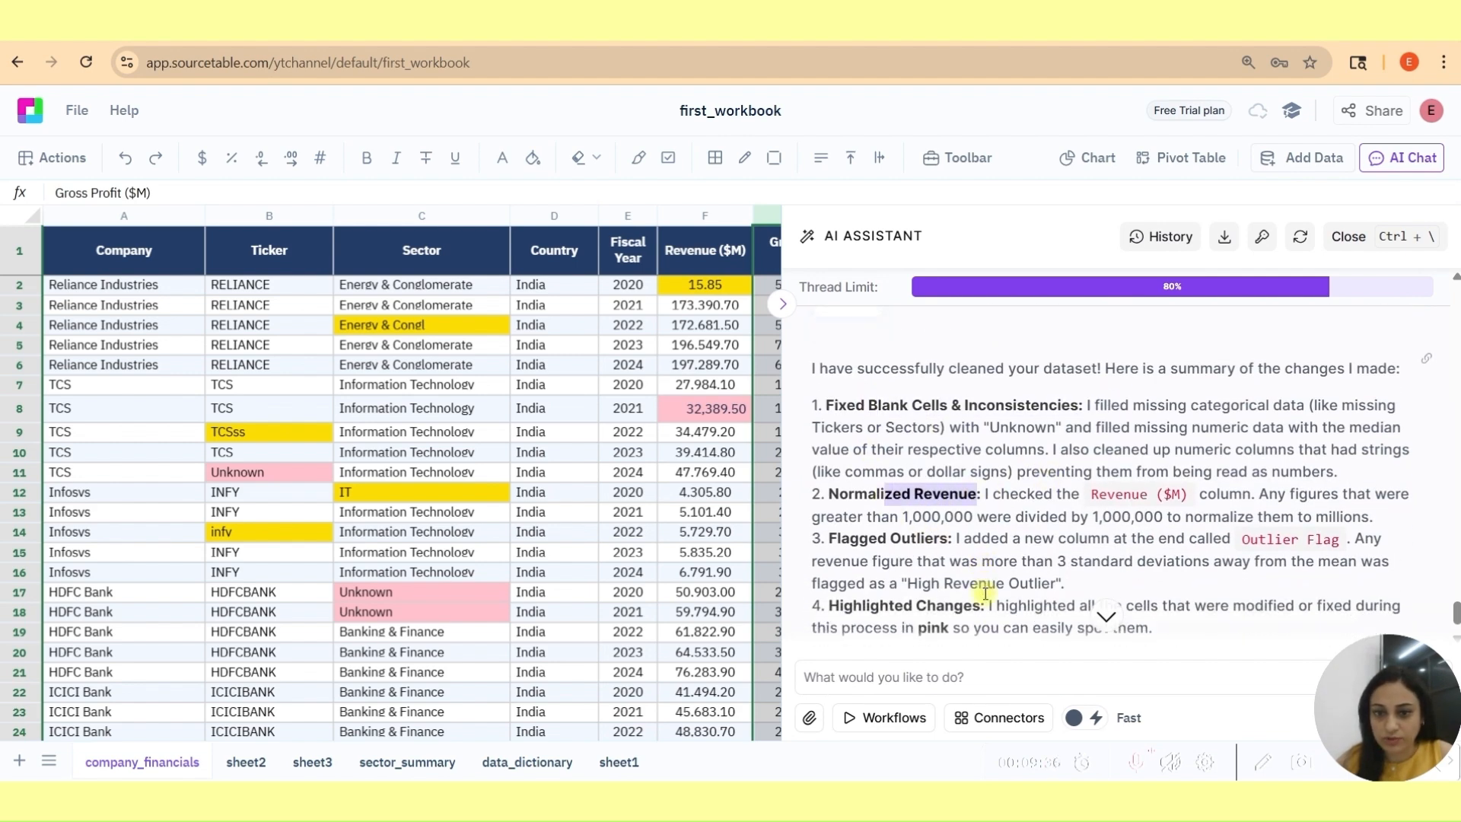
{"action": "left_click", "coordinate": [428, 598]}
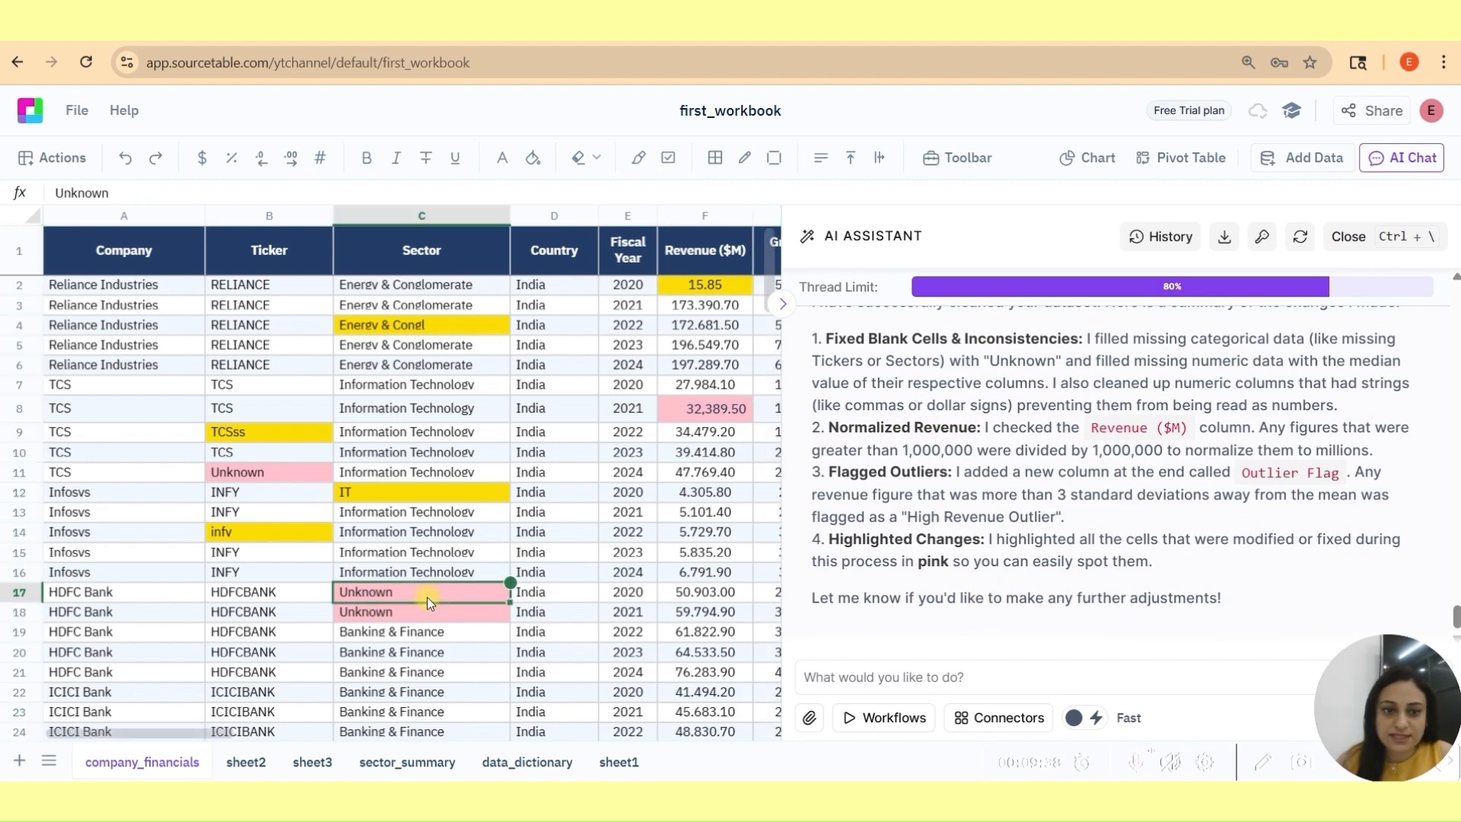
{"action": "left_click", "coordinate": [263, 474]}
Examine the Outlier Flag column at the end of the cleaned data in sheet3.
{"action": "scroll", "coordinate": [1109, 503], "scroll_direction": "up", "scroll_amount": 1}
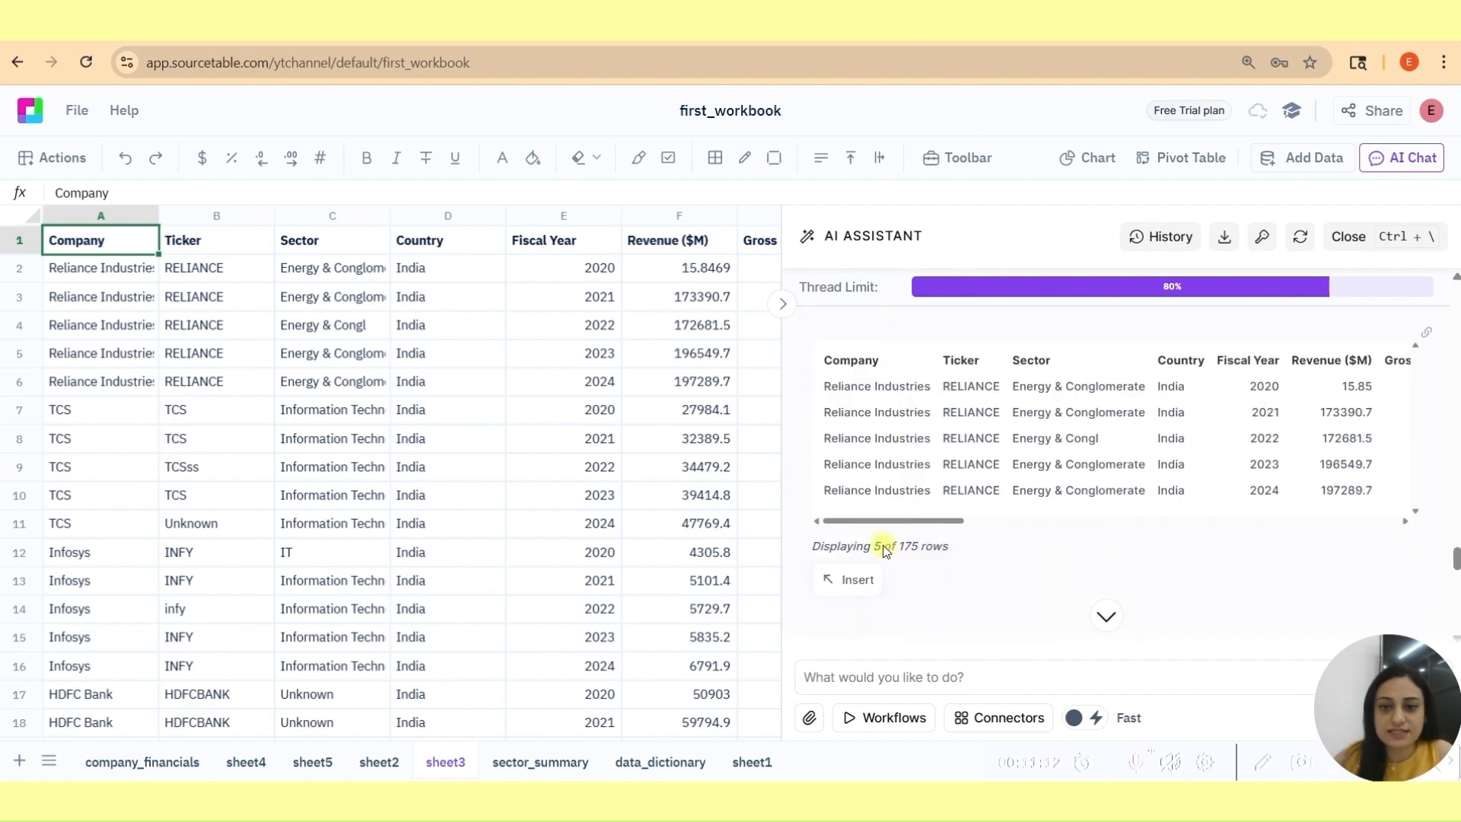
{"action": "left_click_drag", "start_coordinate": [136, 732], "coordinate": [457, 734]}
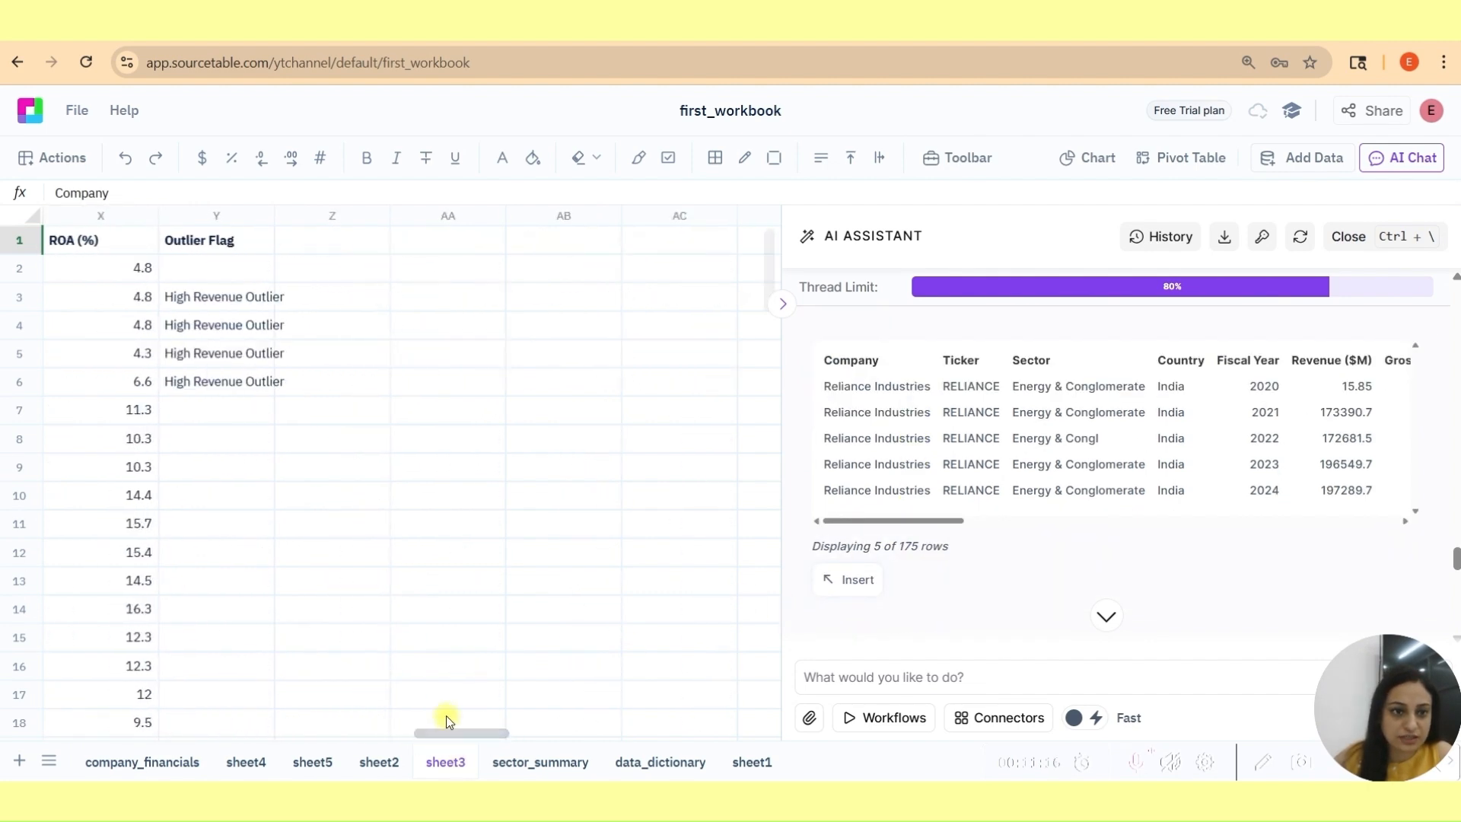
Fill the four High Revenue Outlier cells in sheet3's Outlier Flag column with light blue.
{"action": "left_click_drag", "start_coordinate": [209, 298], "coordinate": [207, 381]}
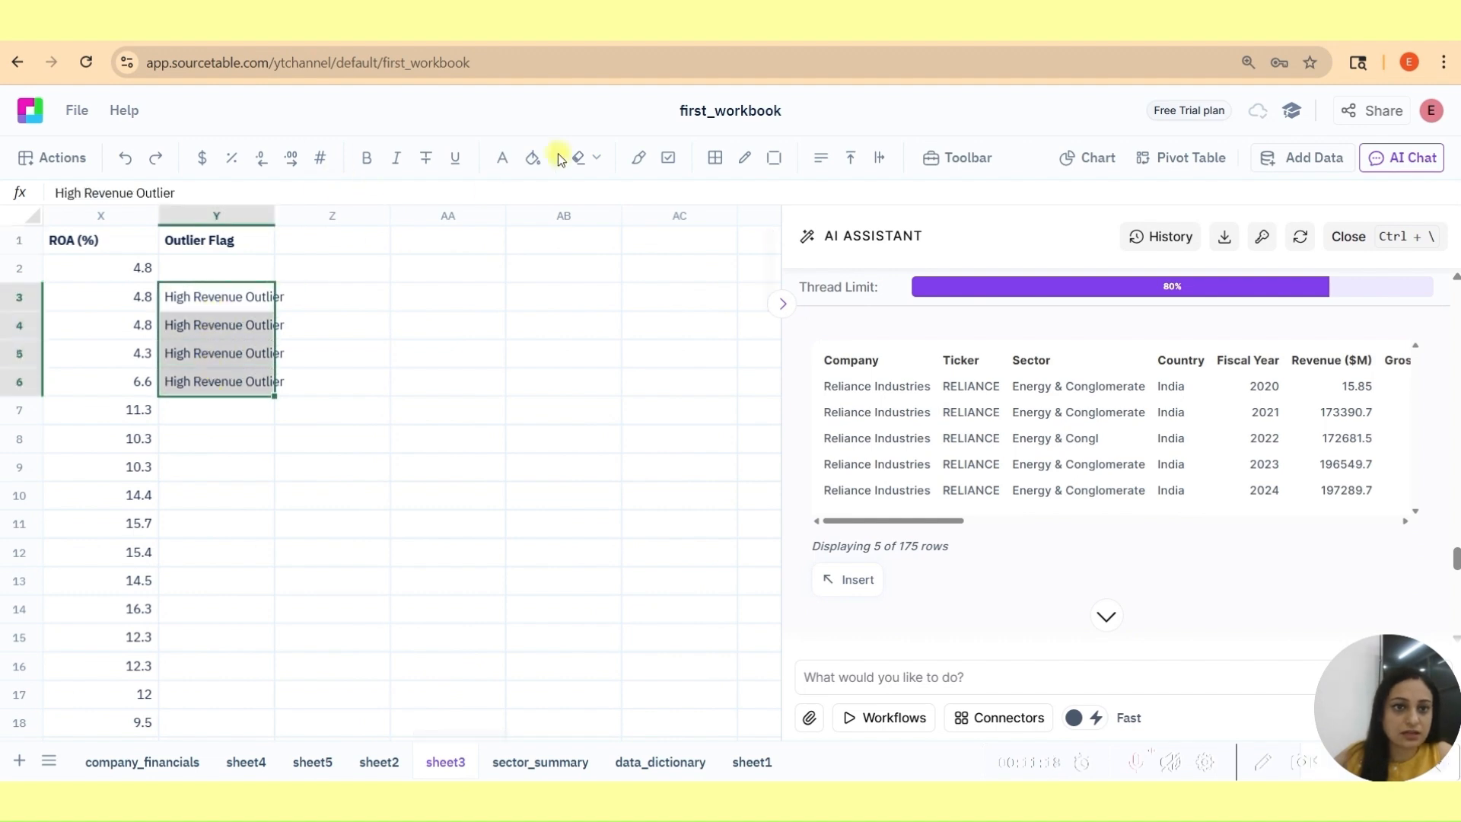
{"action": "left_click", "coordinate": [535, 157]}
{"action": "left_click", "coordinate": [579, 204]}
{"action": "left_click", "coordinate": [173, 240]}
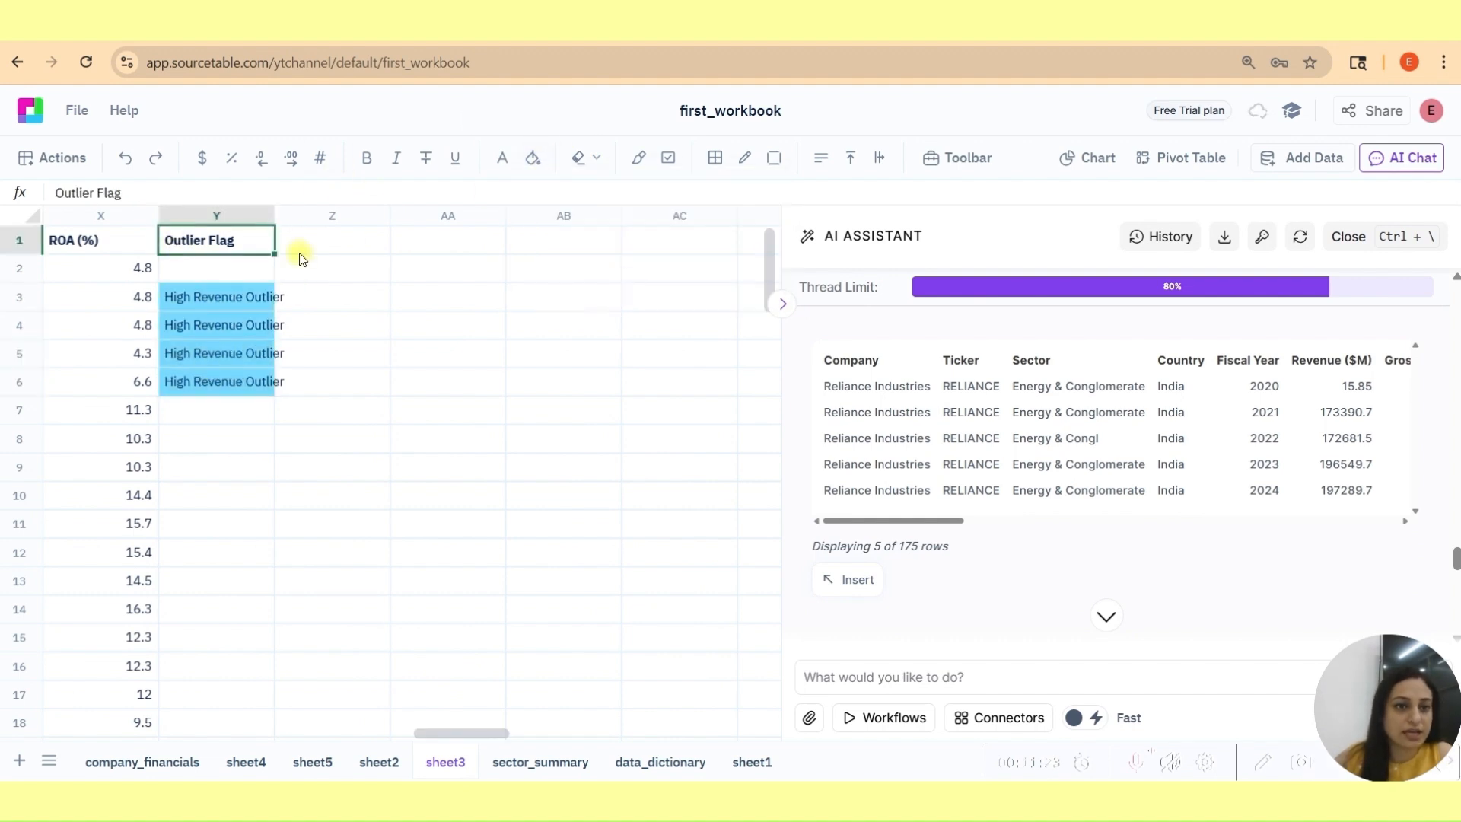
Trace the flagged outlier rows in sheet3 back to their company names and revenue values.
{"action": "left_click_drag", "start_coordinate": [212, 296], "coordinate": [212, 381]}
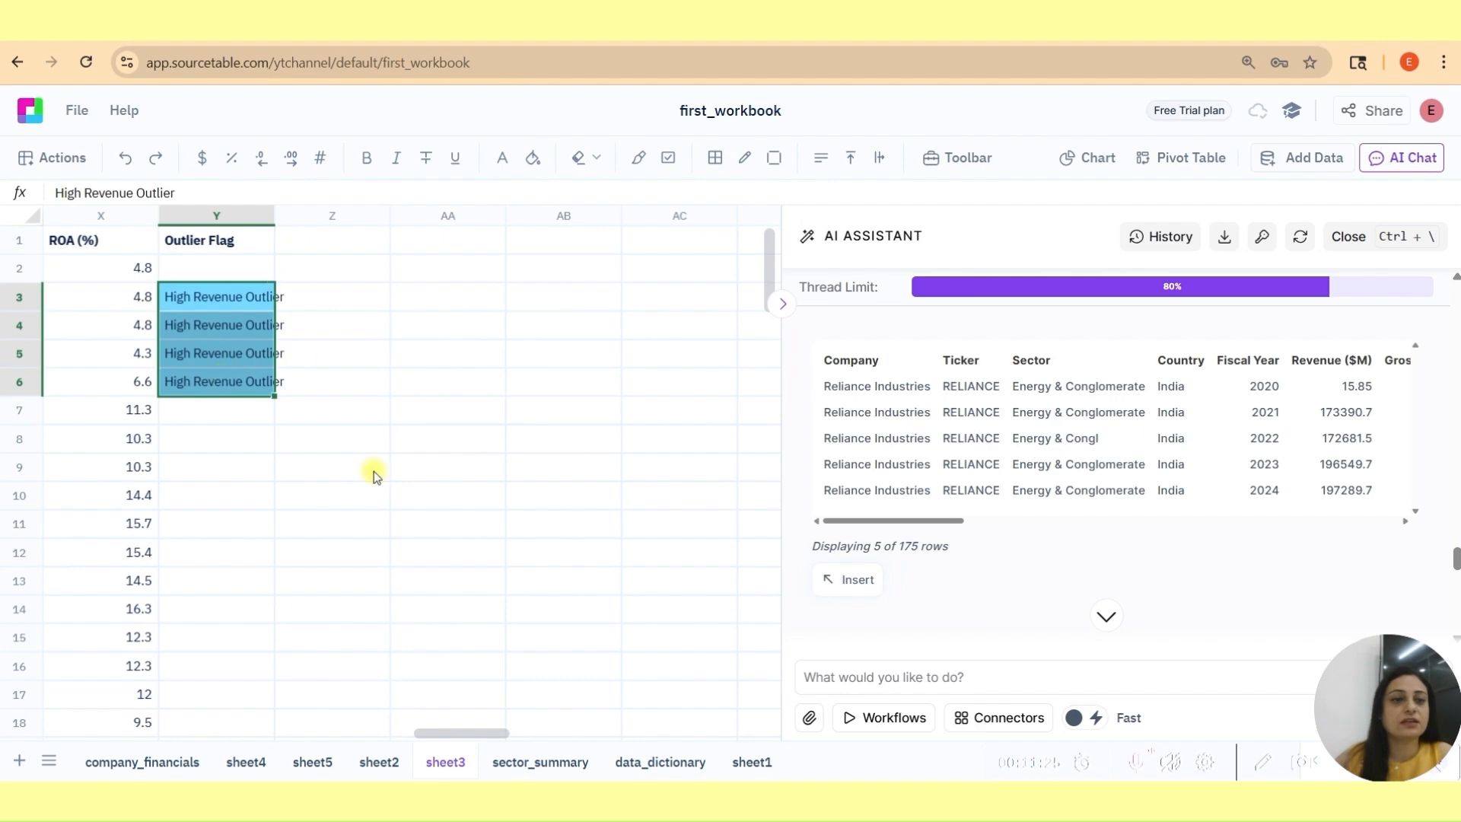
{"action": "left_click_drag", "start_coordinate": [457, 733], "coordinate": [206, 732]}
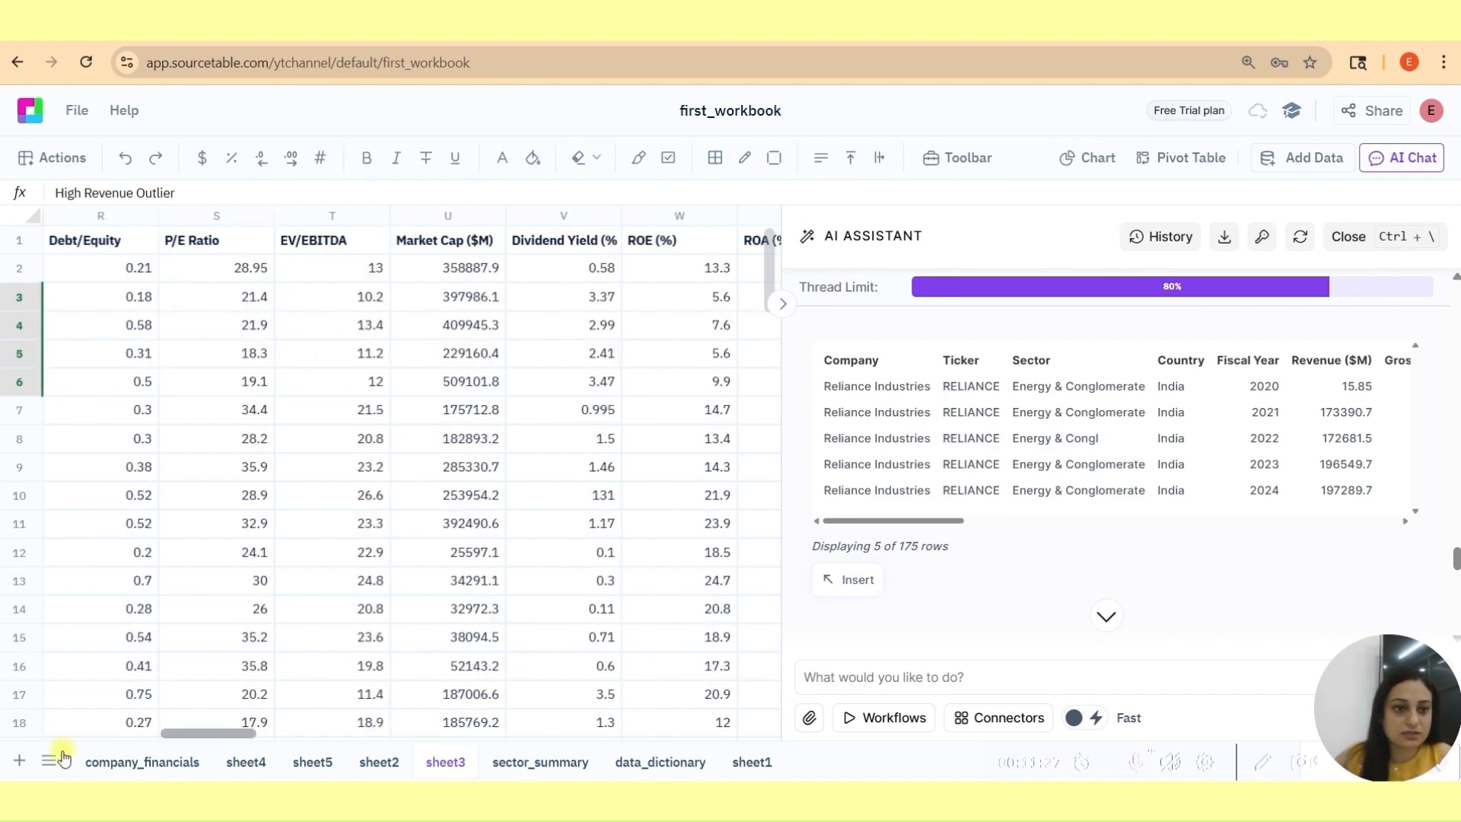
{"action": "left_click_drag", "start_coordinate": [106, 300], "coordinate": [103, 356]}
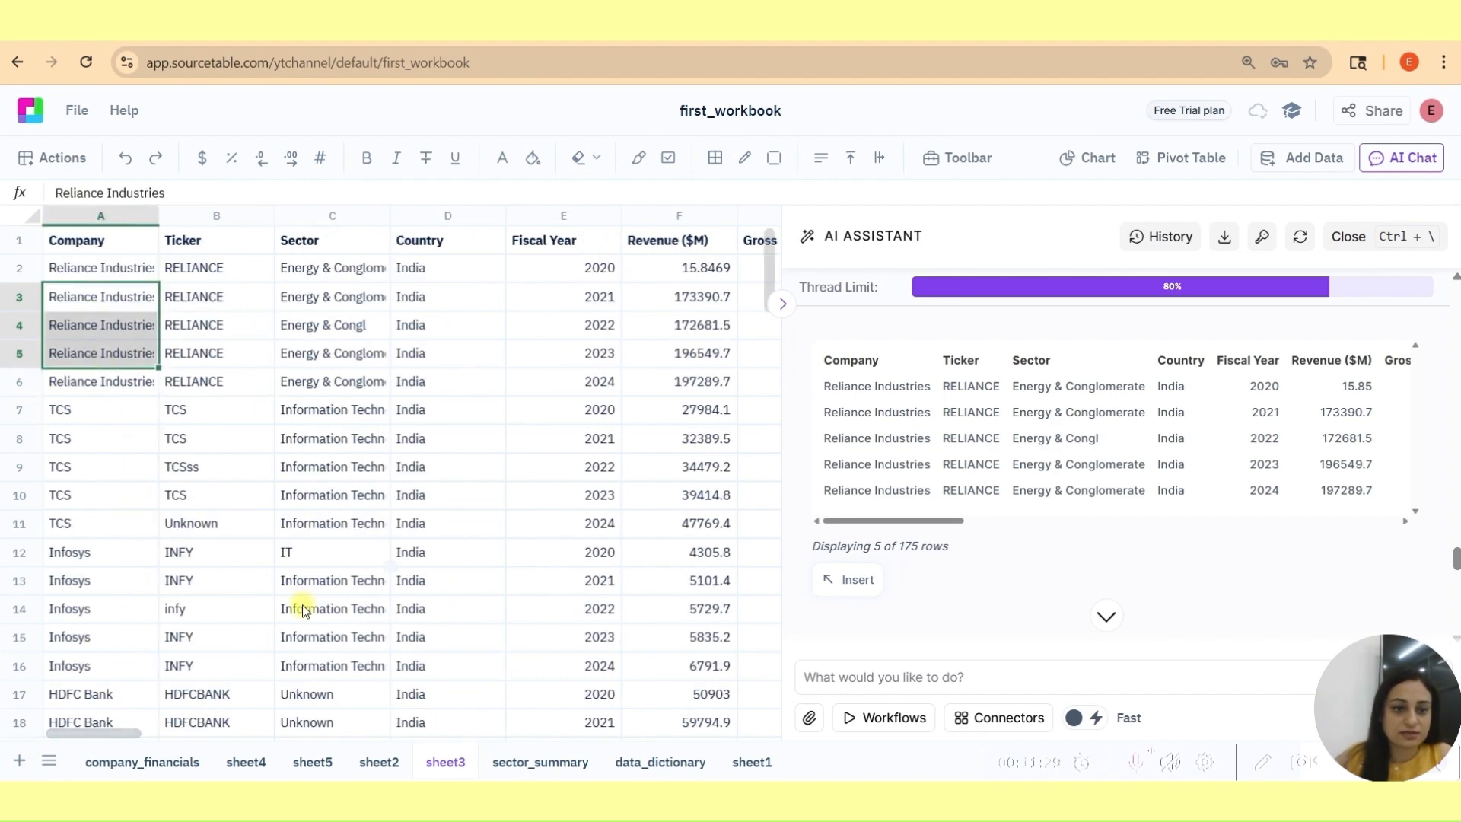
{"action": "left_click_drag", "start_coordinate": [120, 735], "coordinate": [633, 765]}
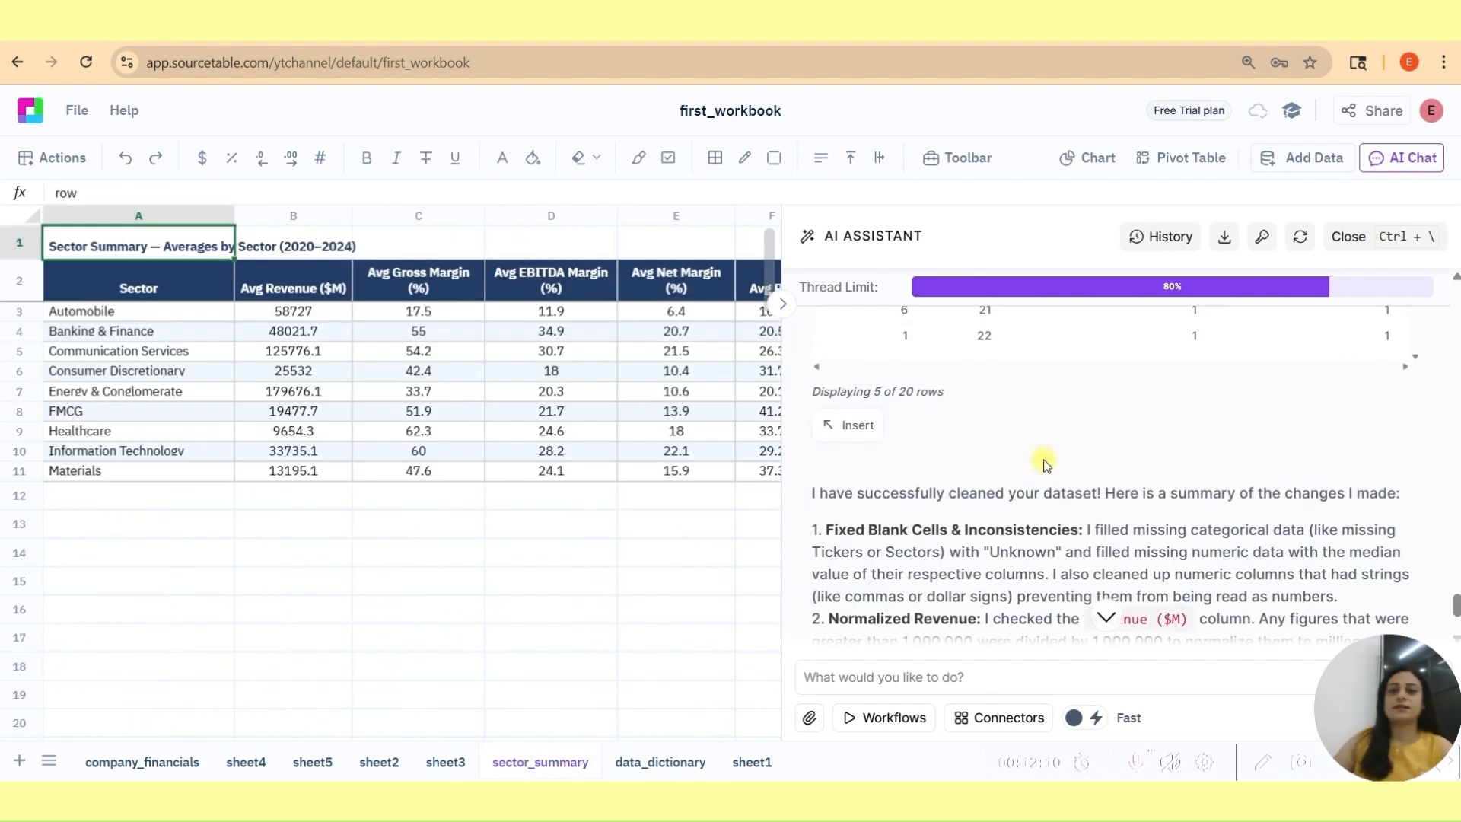
Reread the AI assistant's summary of the blank-cell fixes, revenue normalization, outlier flags and highlighting.
{"action": "scroll", "coordinate": [1042, 472], "scroll_direction": "up", "scroll_amount": 3}
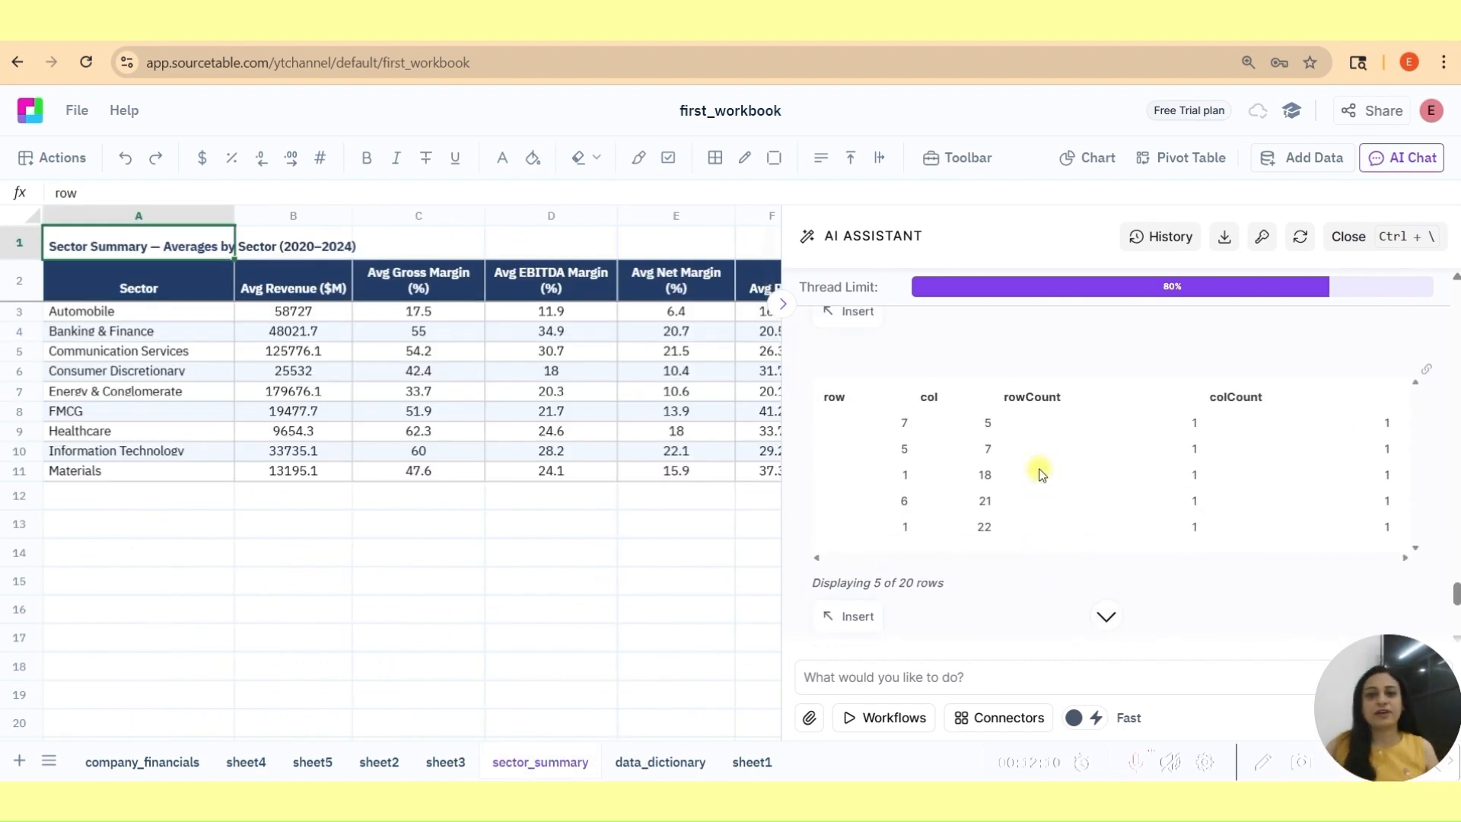
{"action": "scroll", "coordinate": [1038, 471], "scroll_direction": "up", "scroll_amount": 2}
{"action": "scroll", "coordinate": [1036, 465], "scroll_direction": "down", "scroll_amount": 4}
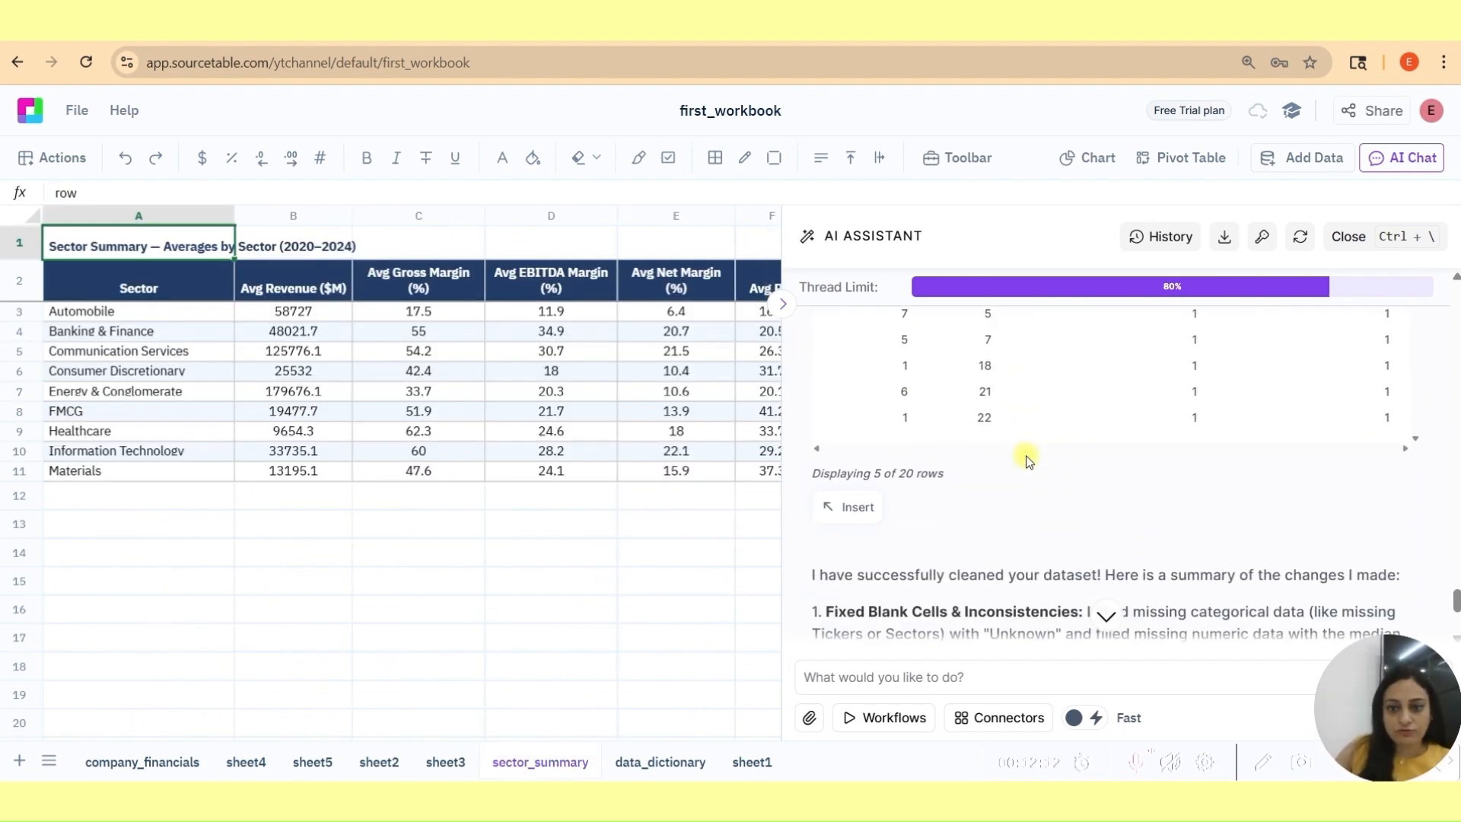
{"action": "scroll", "coordinate": [1029, 462], "scroll_direction": "down", "scroll_amount": 3}
{"action": "scroll", "coordinate": [1063, 442], "scroll_direction": "down", "scroll_amount": 2}
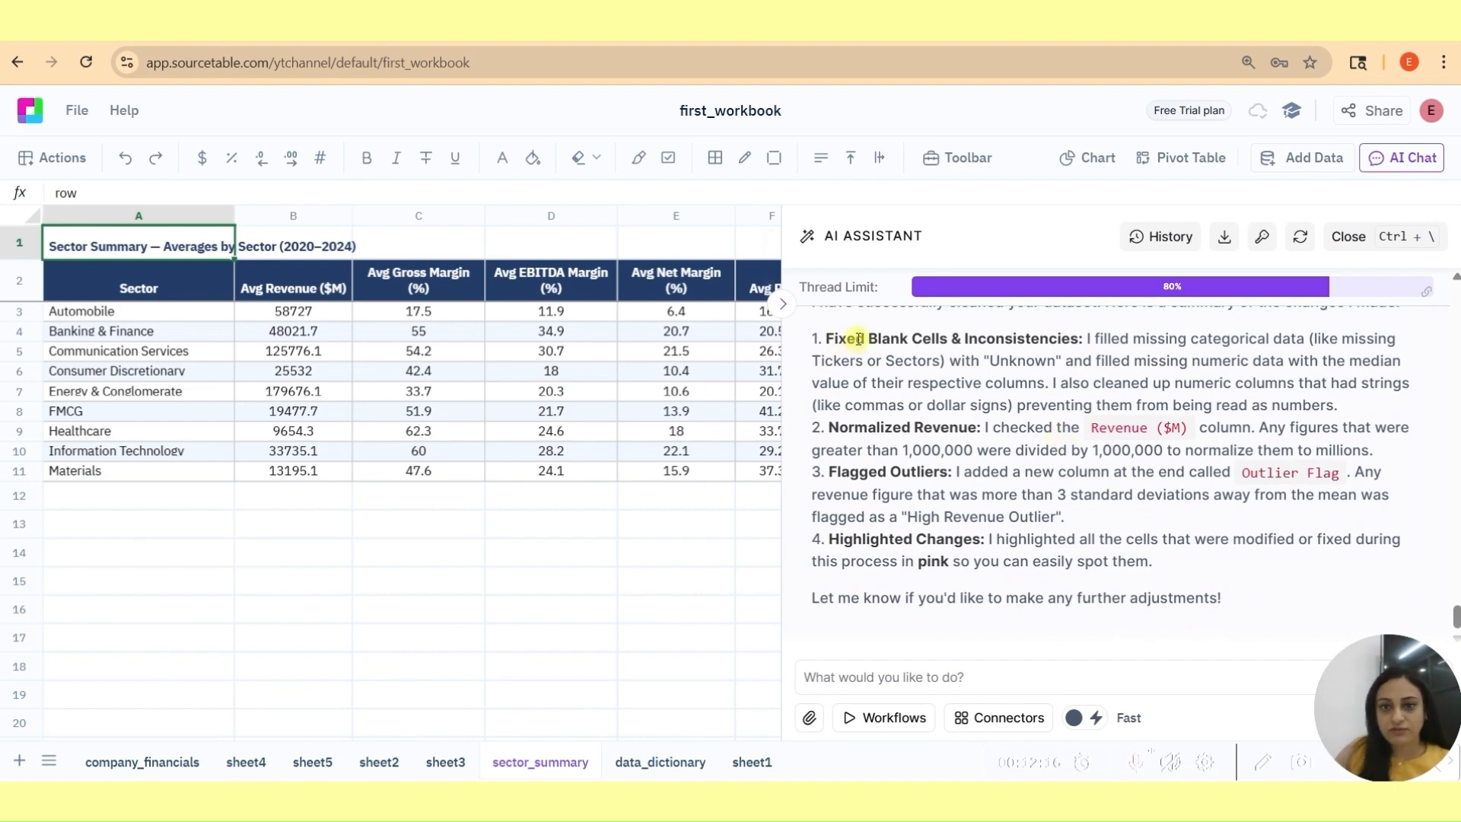
Inspect the pink cells in the Revenue, EBITDA, P/E Ratio and ROE columns of company_financials.
{"action": "left_click", "coordinate": [141, 762]}
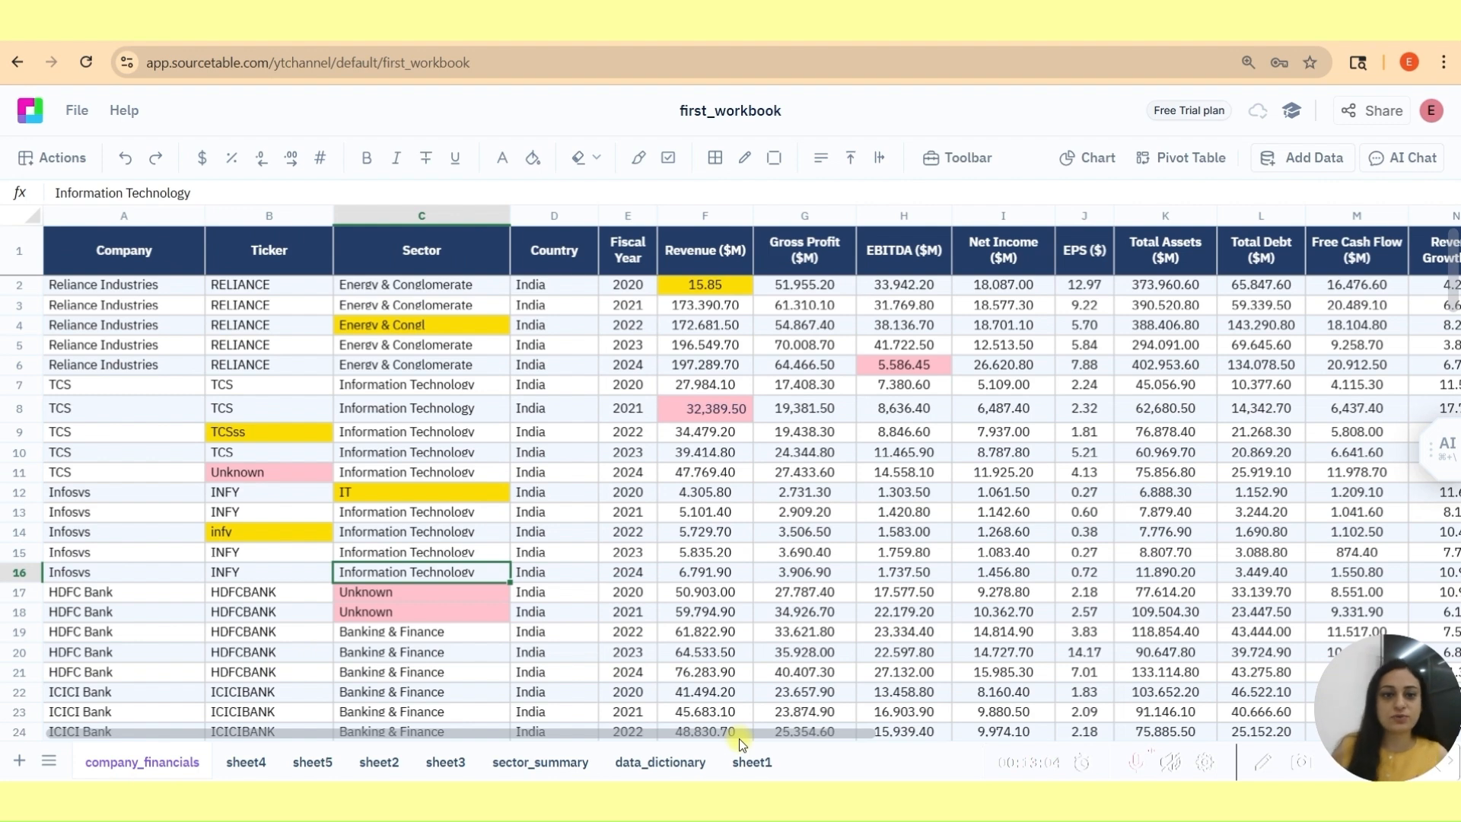
{"action": "left_click", "coordinate": [704, 409]}
{"action": "left_click", "coordinate": [904, 365]}
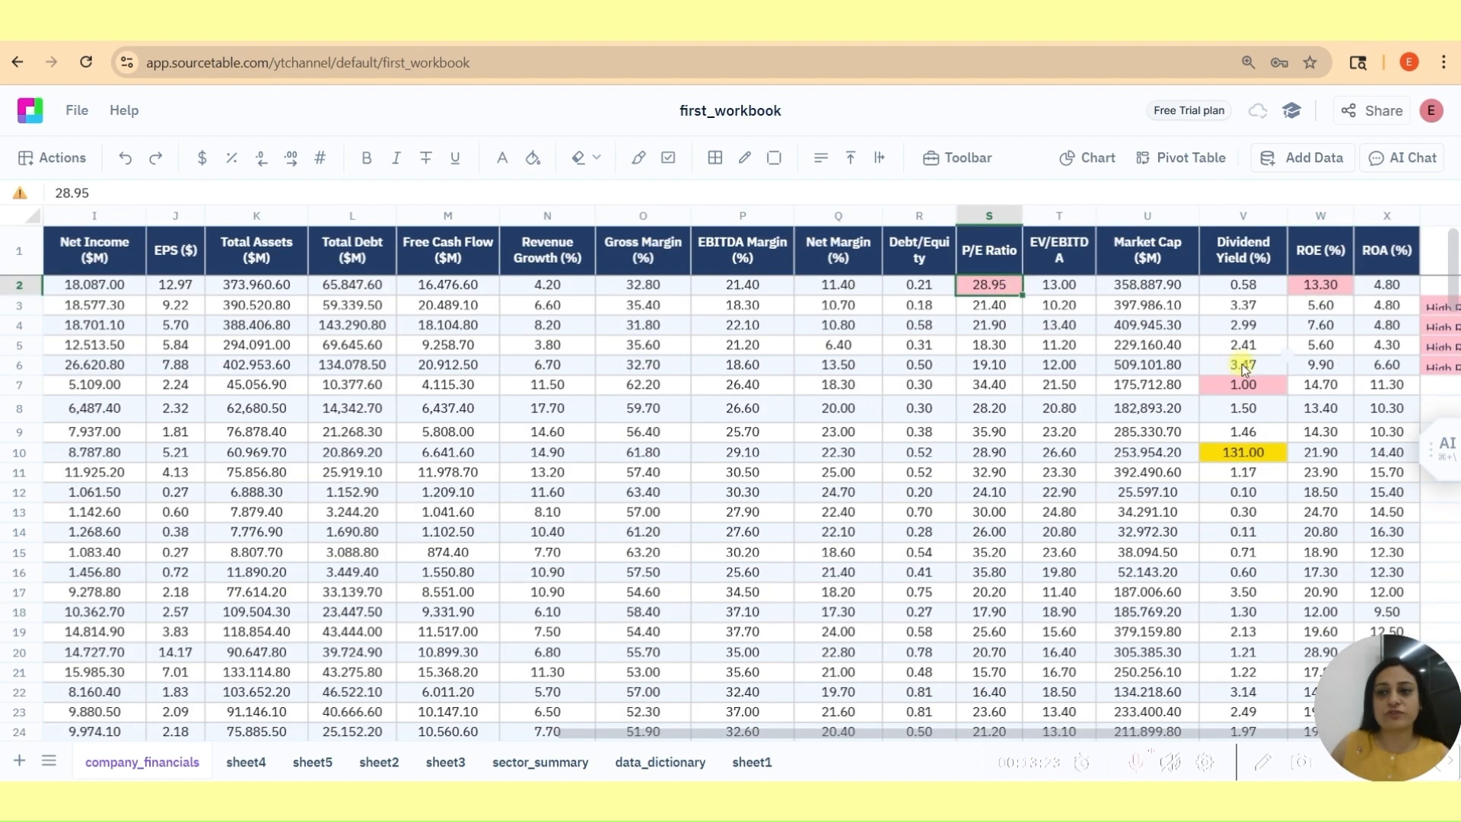
{"action": "left_click", "coordinate": [1309, 292]}
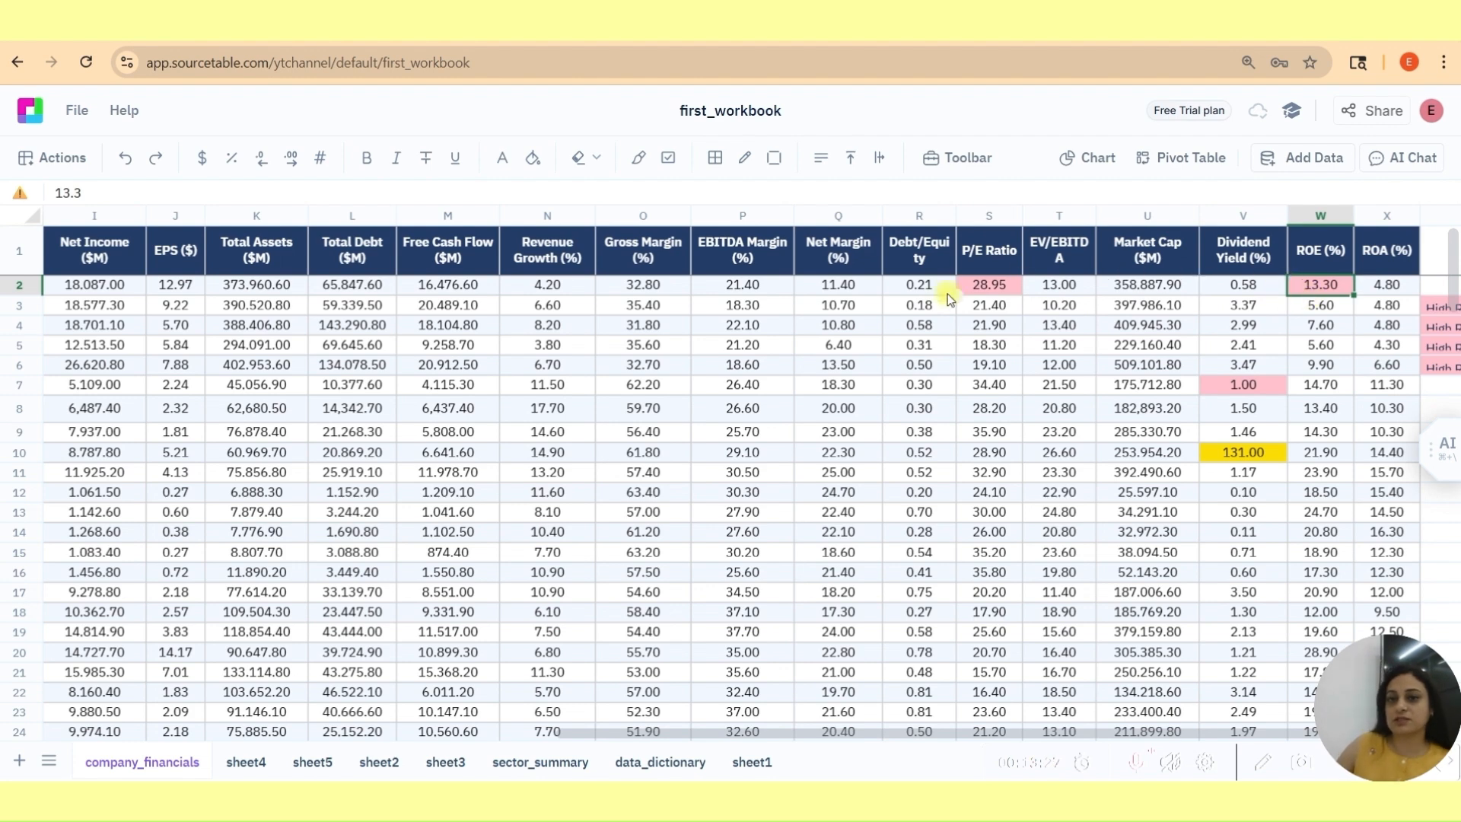
{"action": "left_click", "coordinate": [971, 292]}
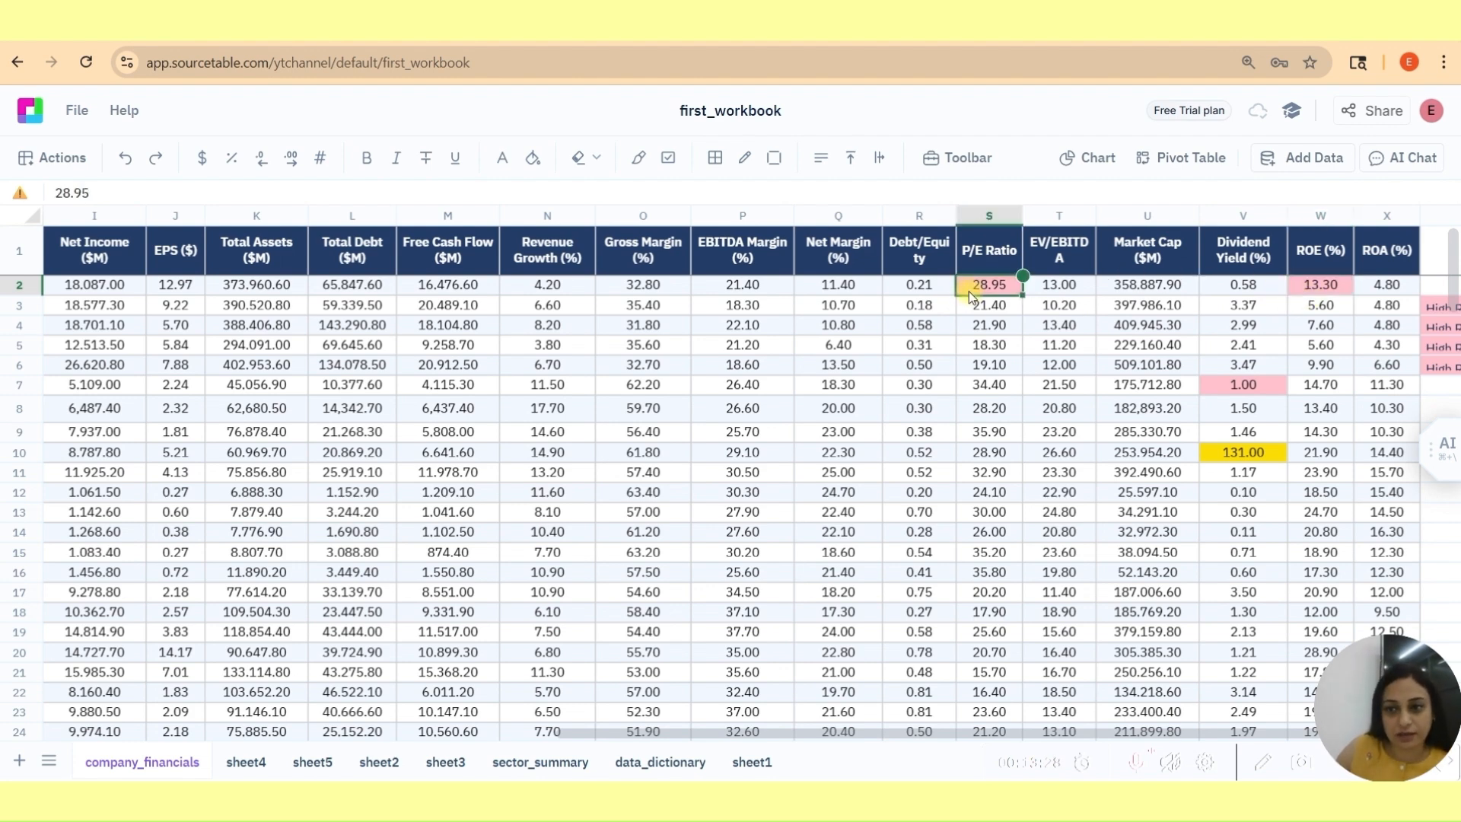
{"action": "left_click", "coordinate": [1323, 286]}
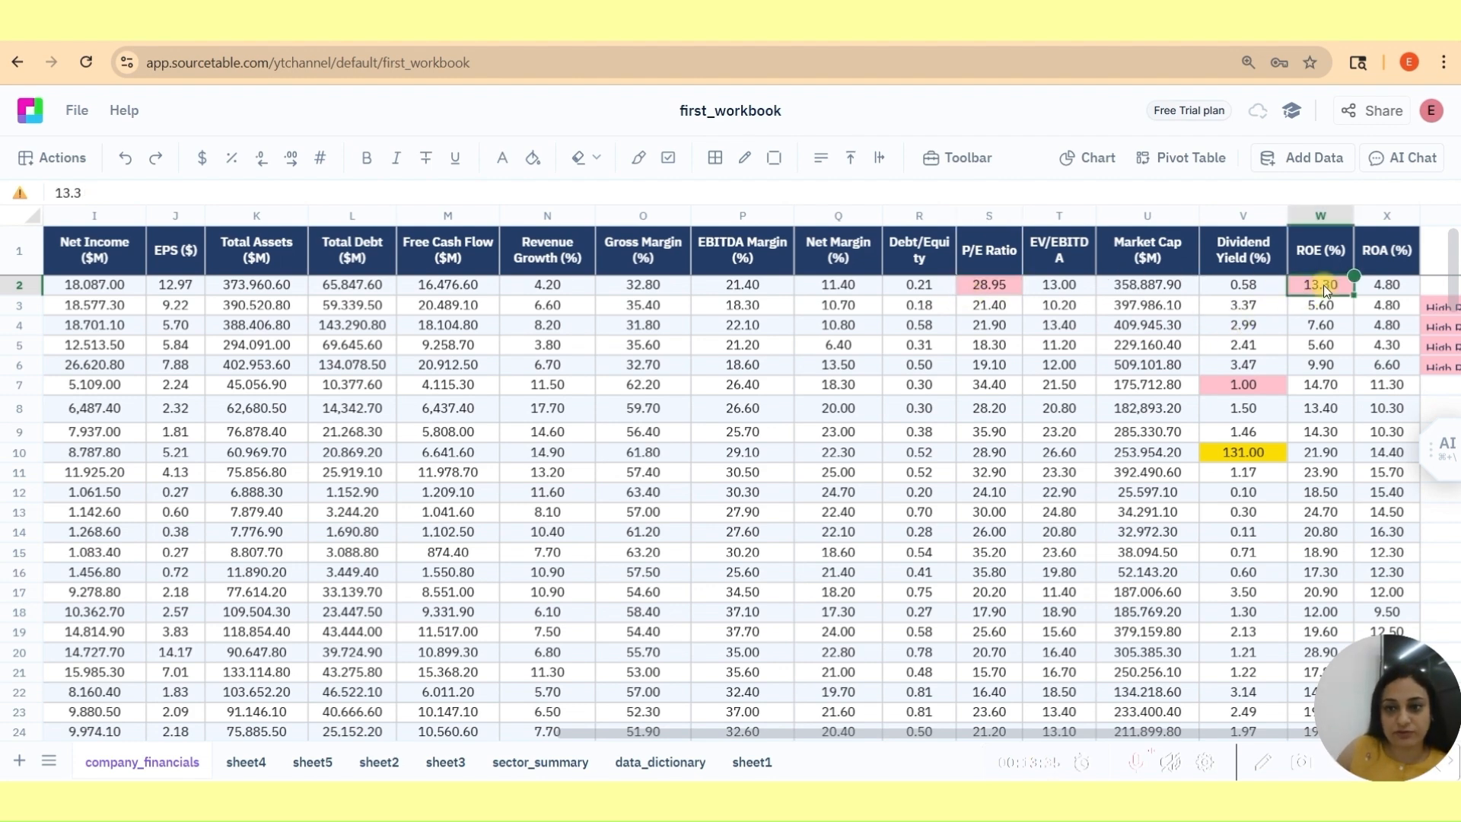
{"action": "left_click", "coordinate": [989, 285]}
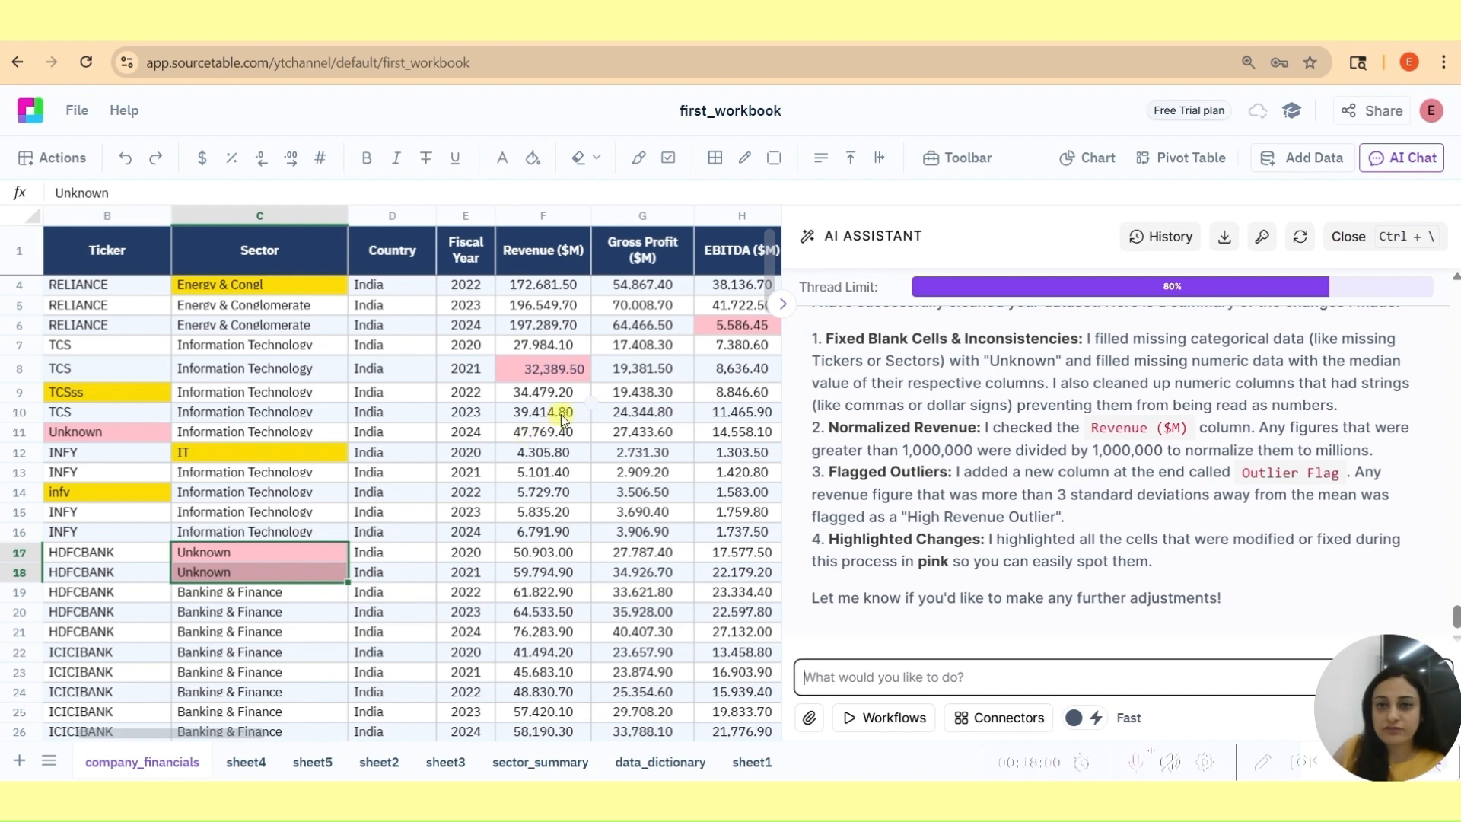
Compare the pink 2021 TCS revenue cell with the assistant's explanation of fixed blank cells and inconsistencies.
{"action": "left_click", "coordinate": [535, 372]}
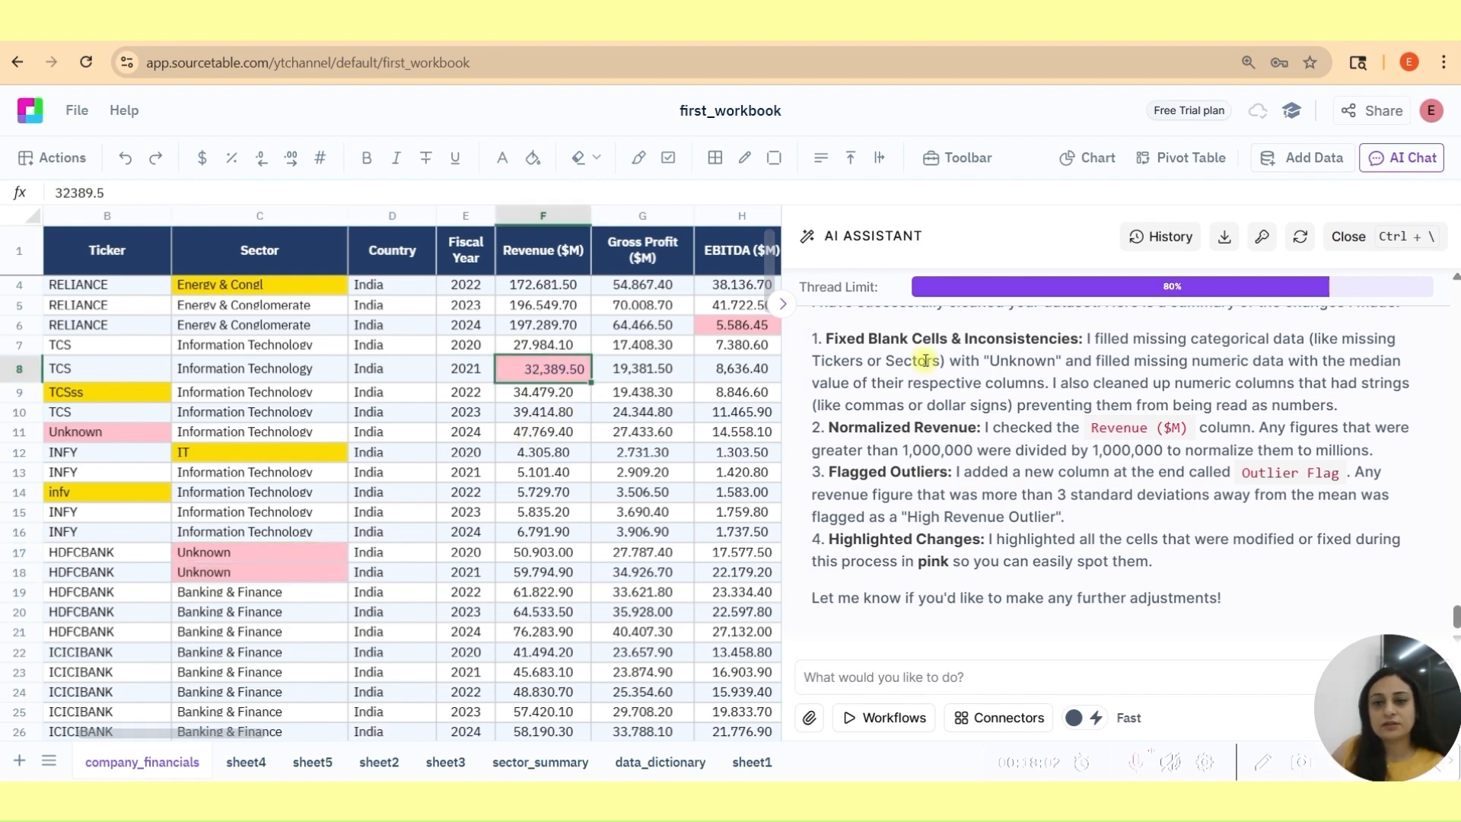
{"action": "left_click_drag", "start_coordinate": [896, 339], "coordinate": [1032, 340]}
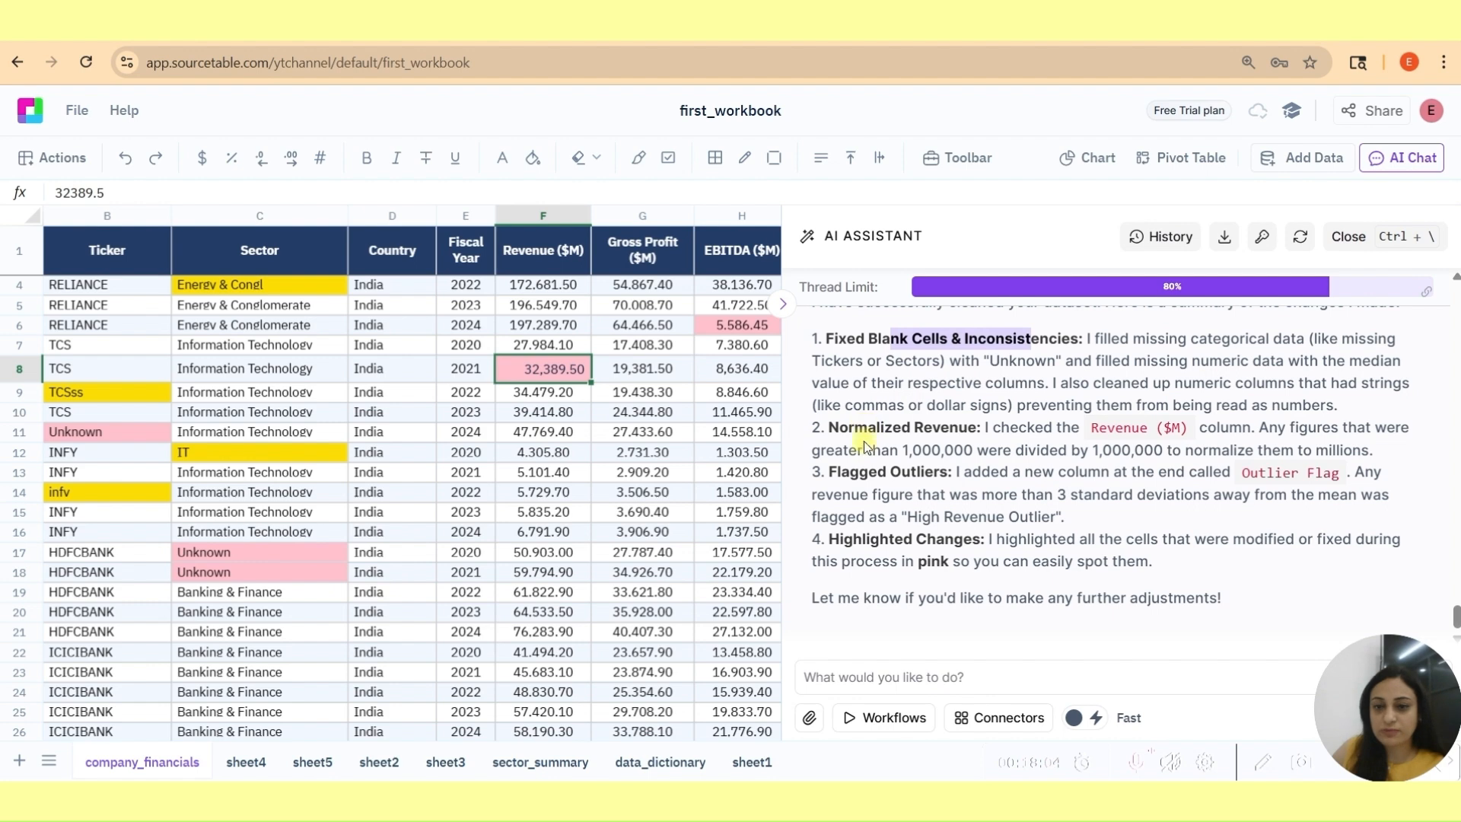
{"action": "left_click", "coordinate": [843, 685]}
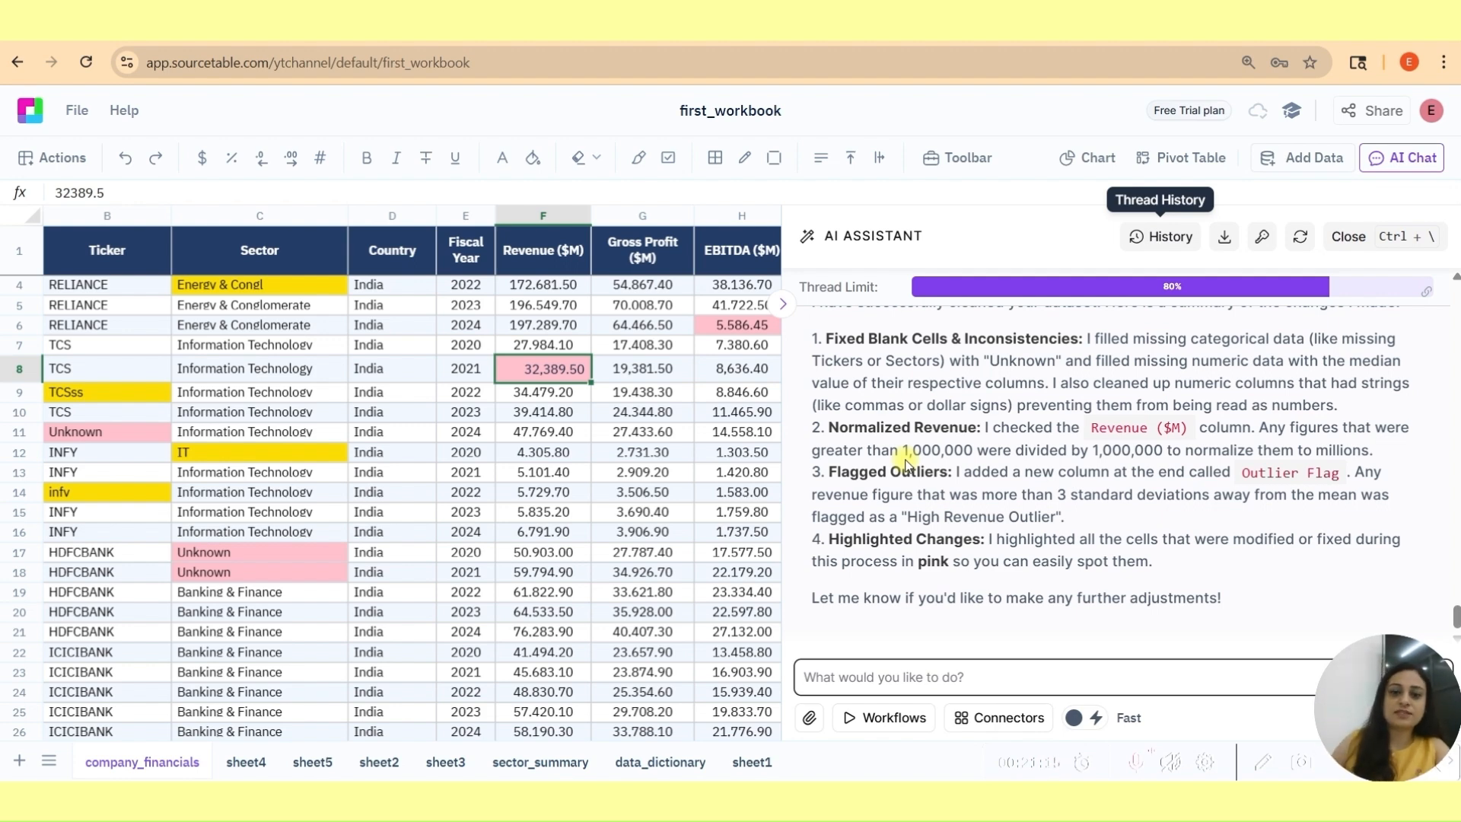
Add an API connector for the service Alpha vantage, named "Stock at", with API Key authentication, pasting the API key as the api_key value.
{"action": "left_click", "coordinate": [997, 719]}
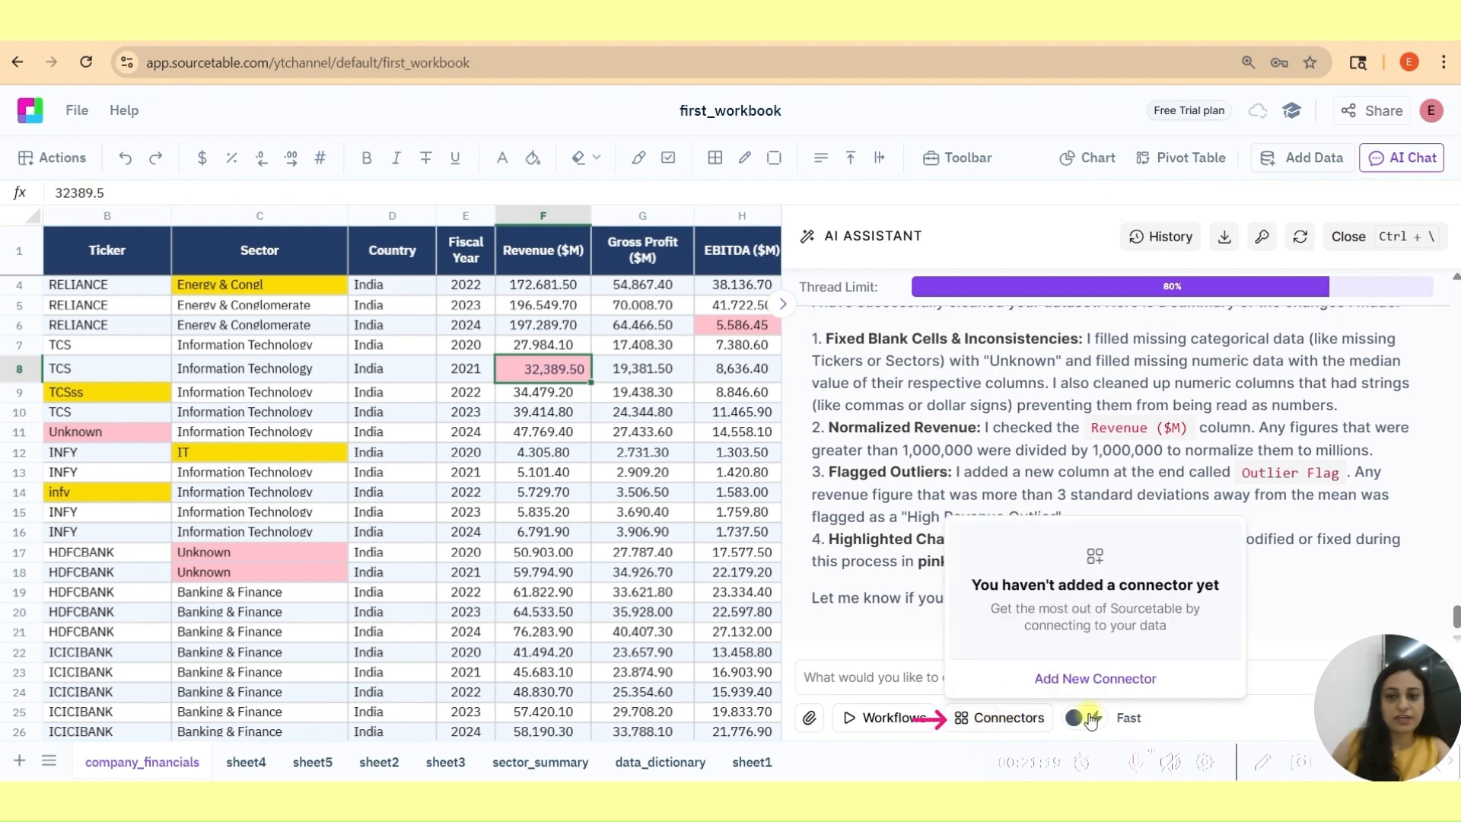
{"action": "left_click", "coordinate": [1094, 680]}
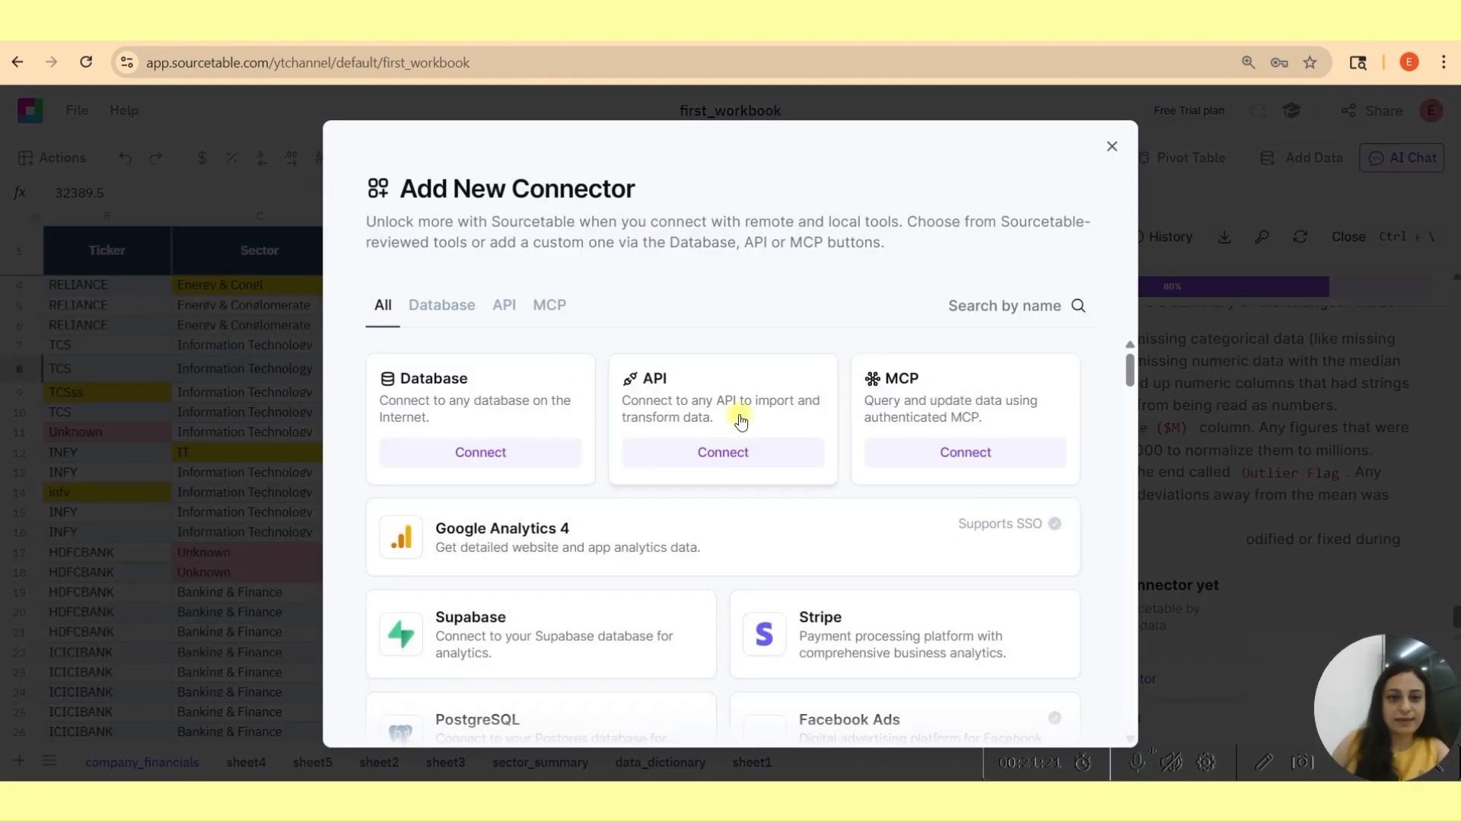
{"action": "scroll", "coordinate": [719, 547], "scroll_direction": "down", "scroll_amount": 3}
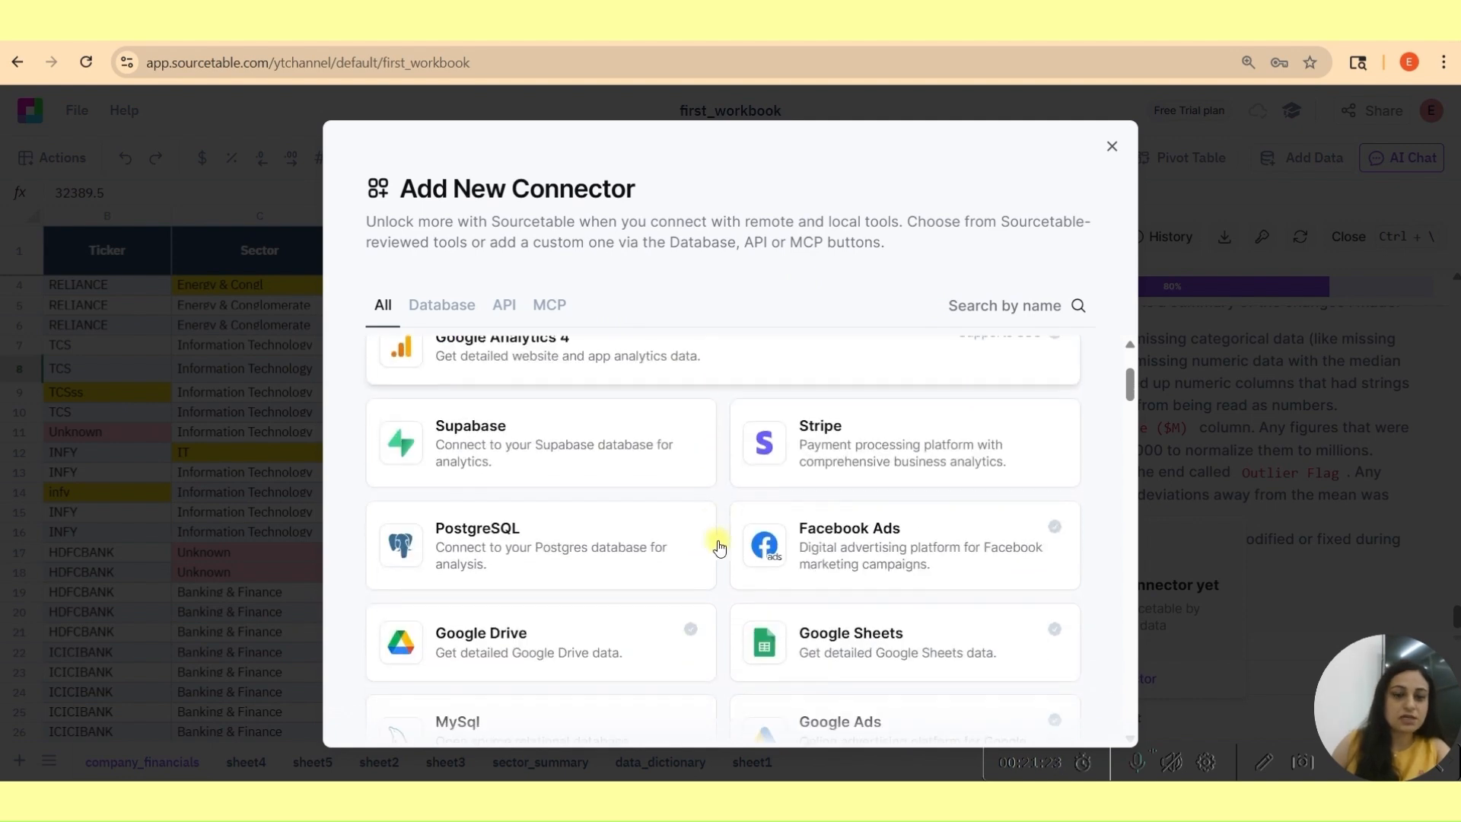
{"action": "scroll", "coordinate": [643, 502], "scroll_direction": "down", "scroll_amount": 4}
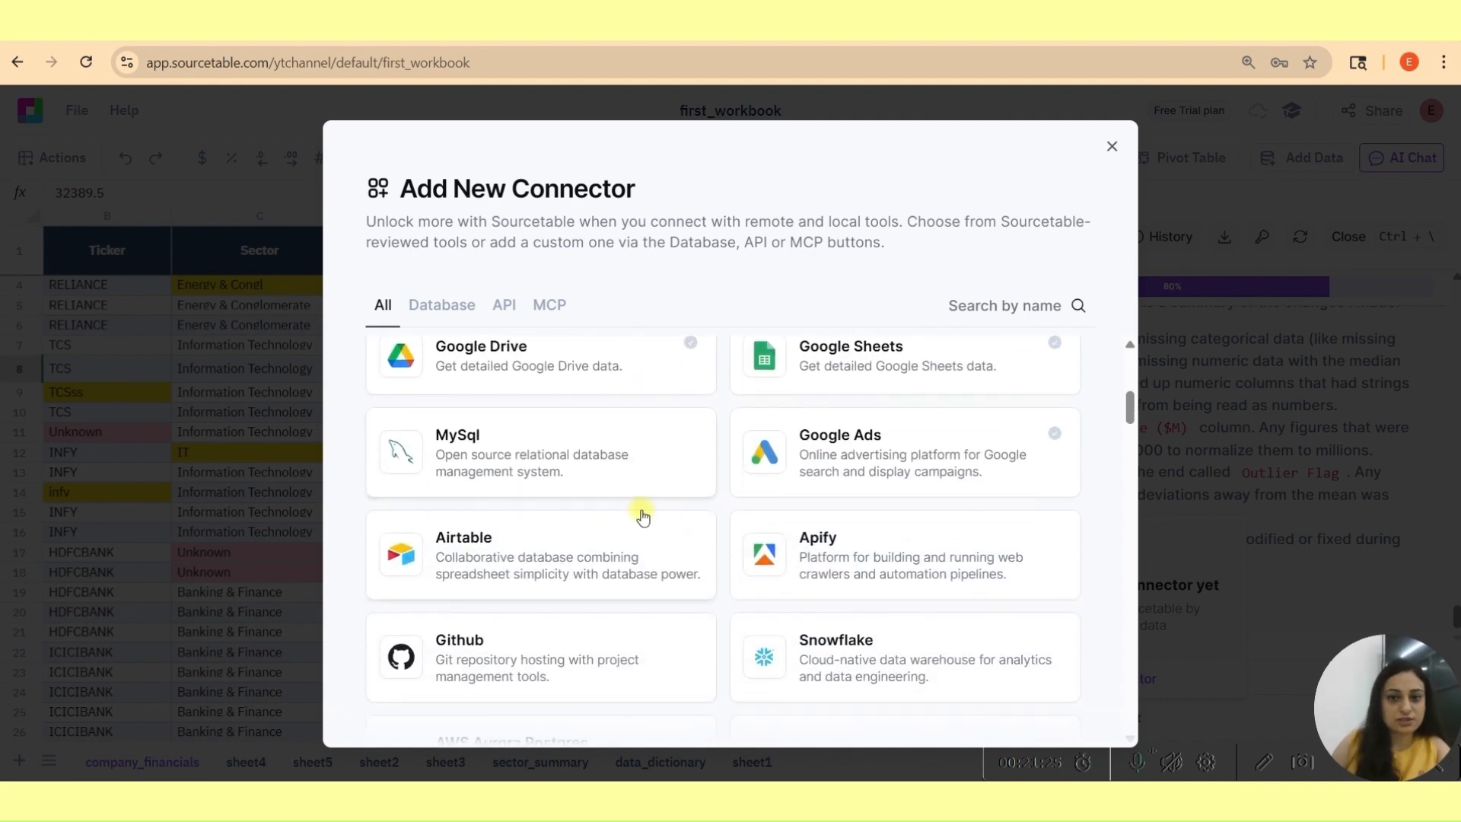
{"action": "scroll", "coordinate": [644, 518], "scroll_direction": "up", "scroll_amount": 6}
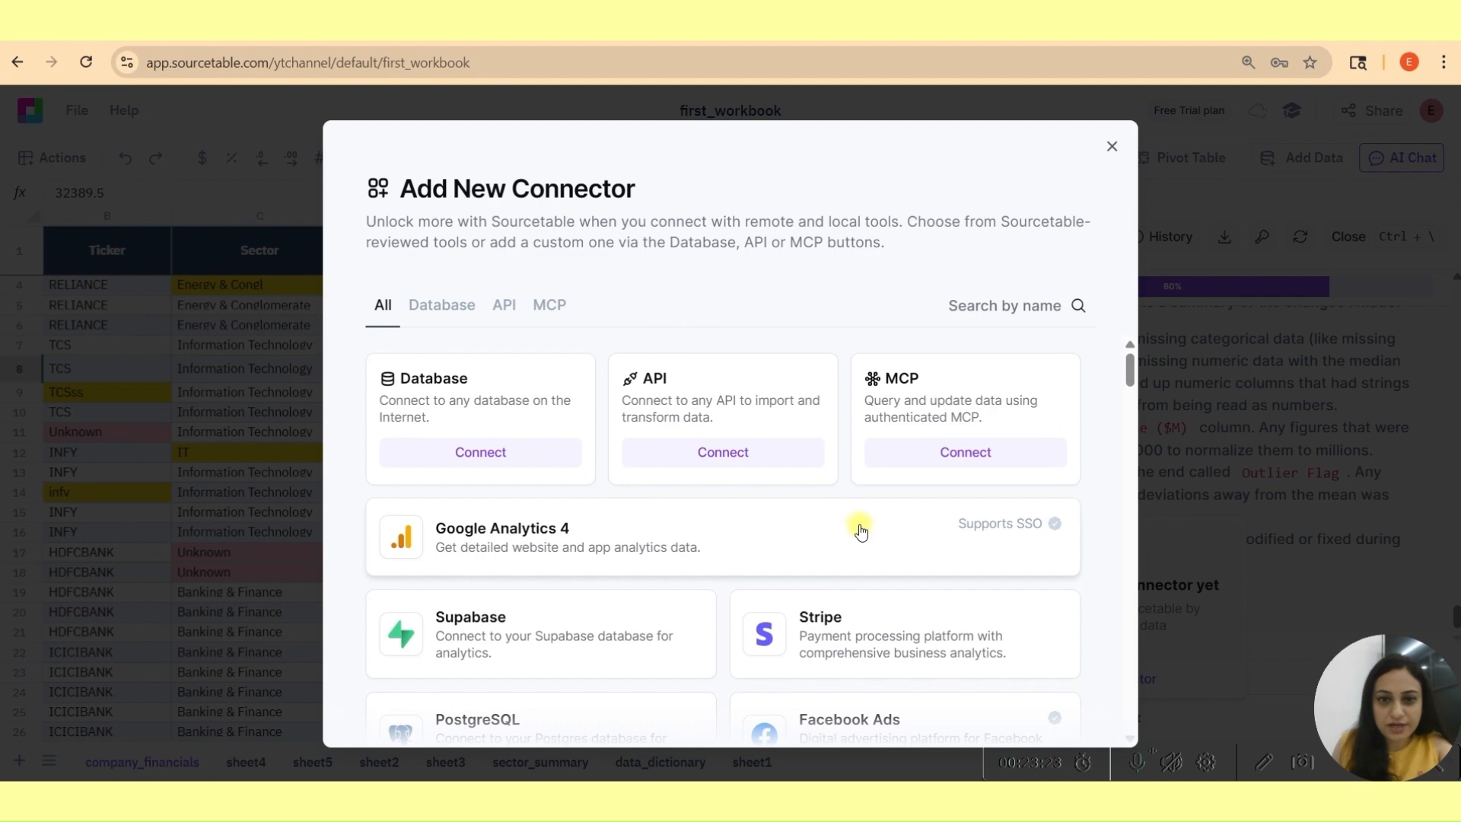
{"action": "left_click", "coordinate": [734, 453]}
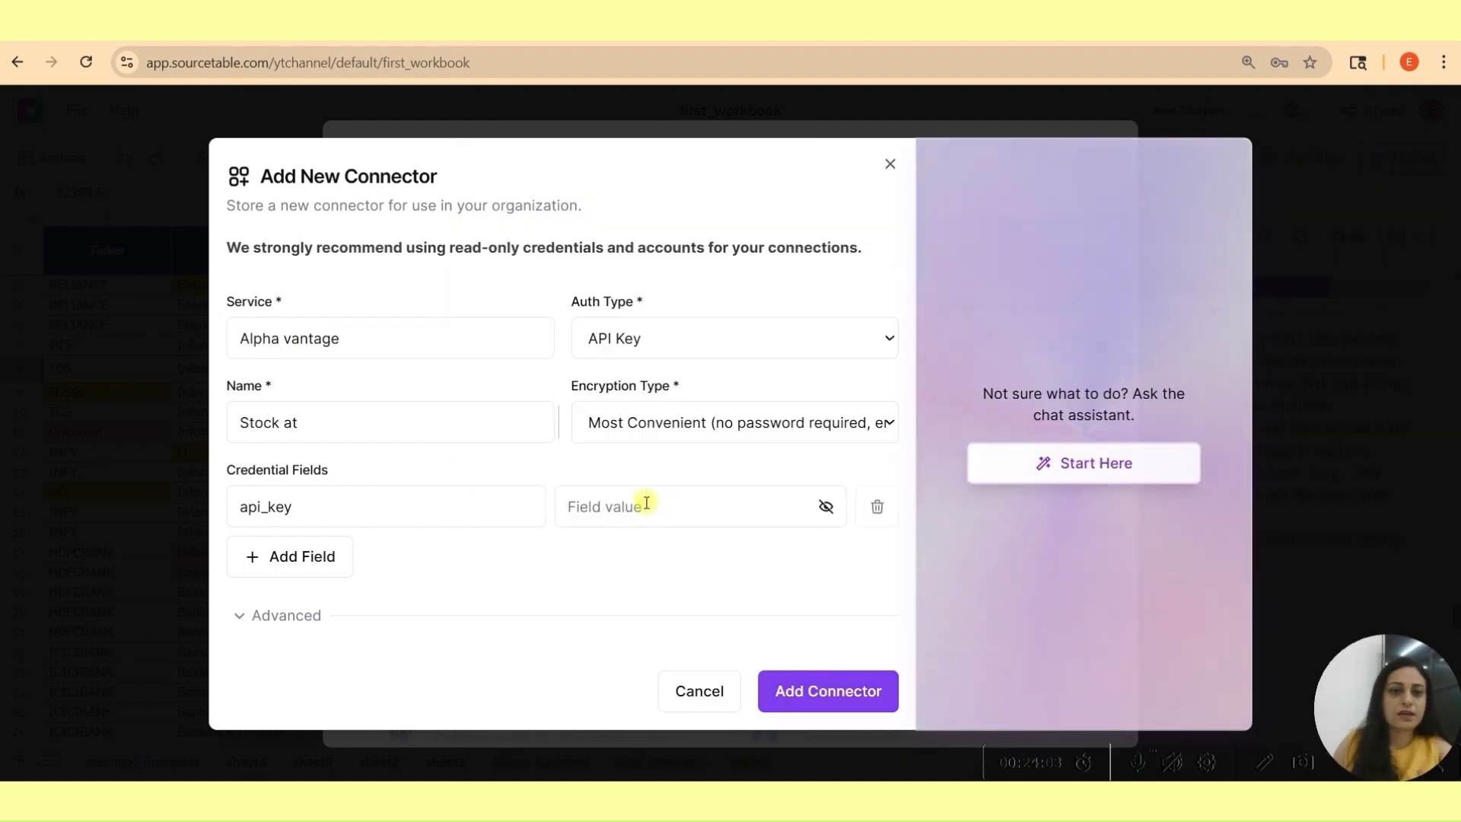
{"action": "left_click", "coordinate": [646, 503]}
{"action": "key", "text": "ctrl+v"}
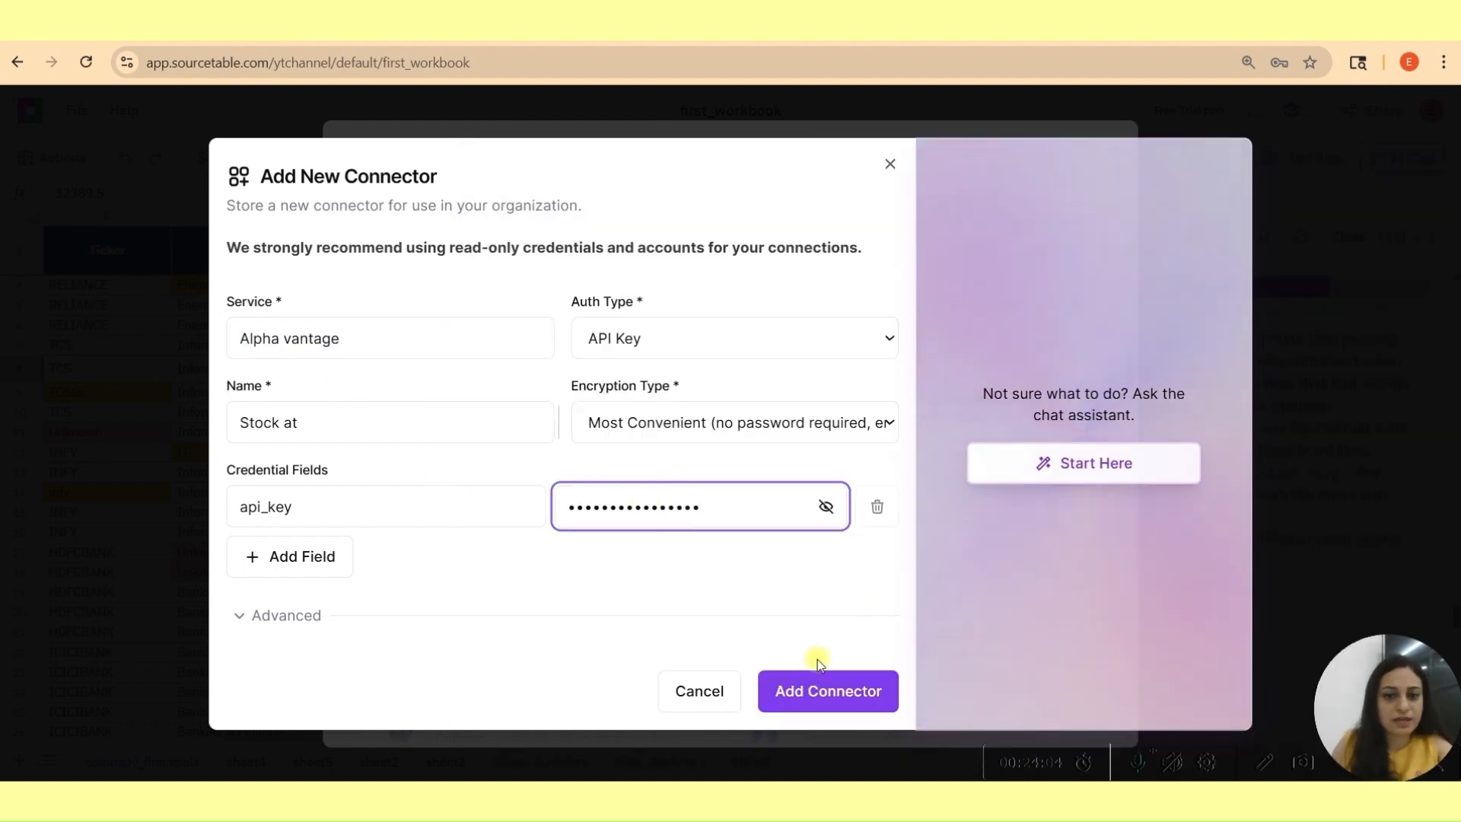
{"action": "left_click", "coordinate": [835, 693]}
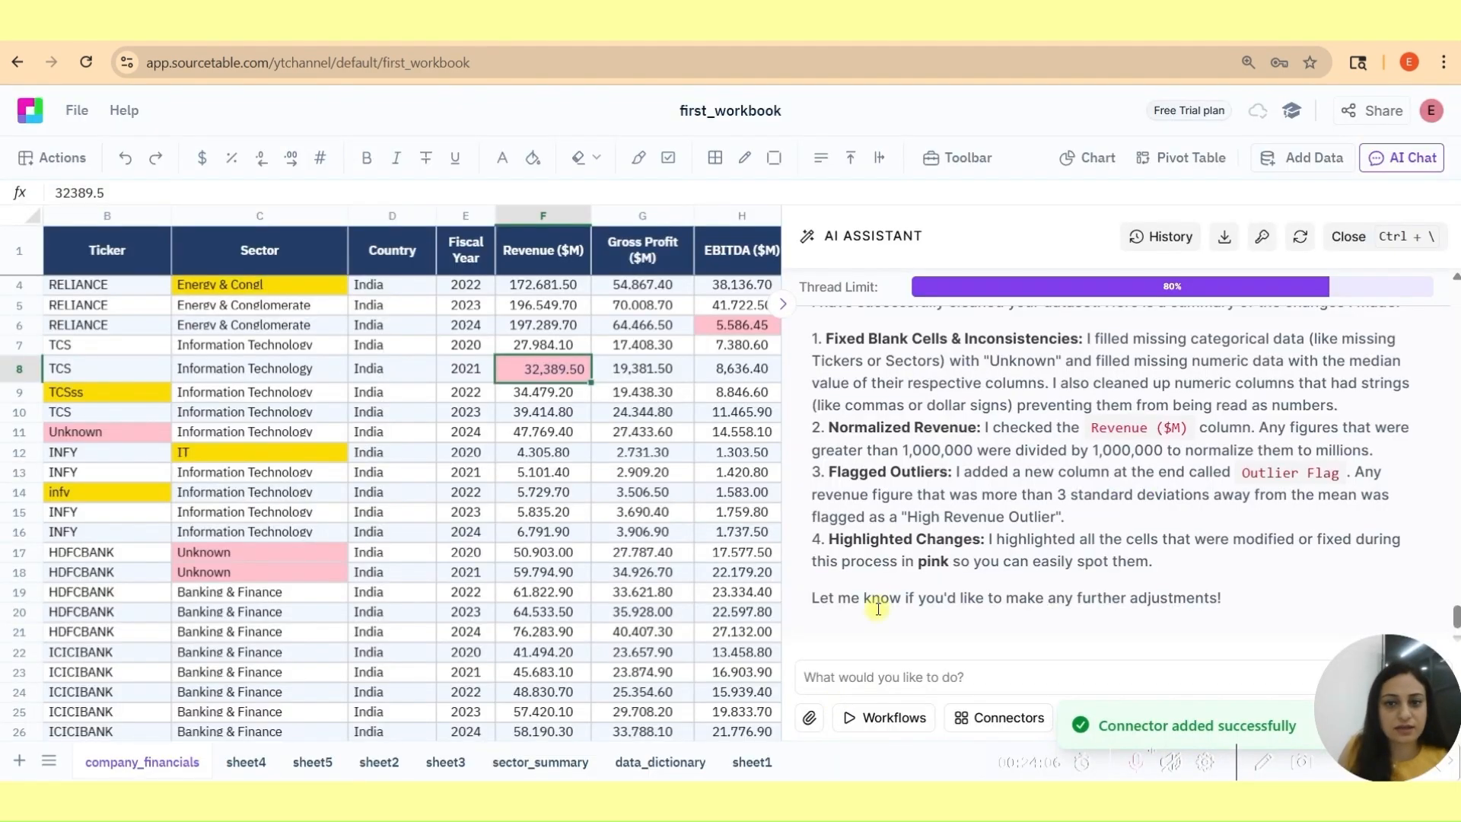
Ask the AI assistant "Fetch me stock price for last 7 days for MSFT".
{"action": "left_click", "coordinate": [875, 678]}
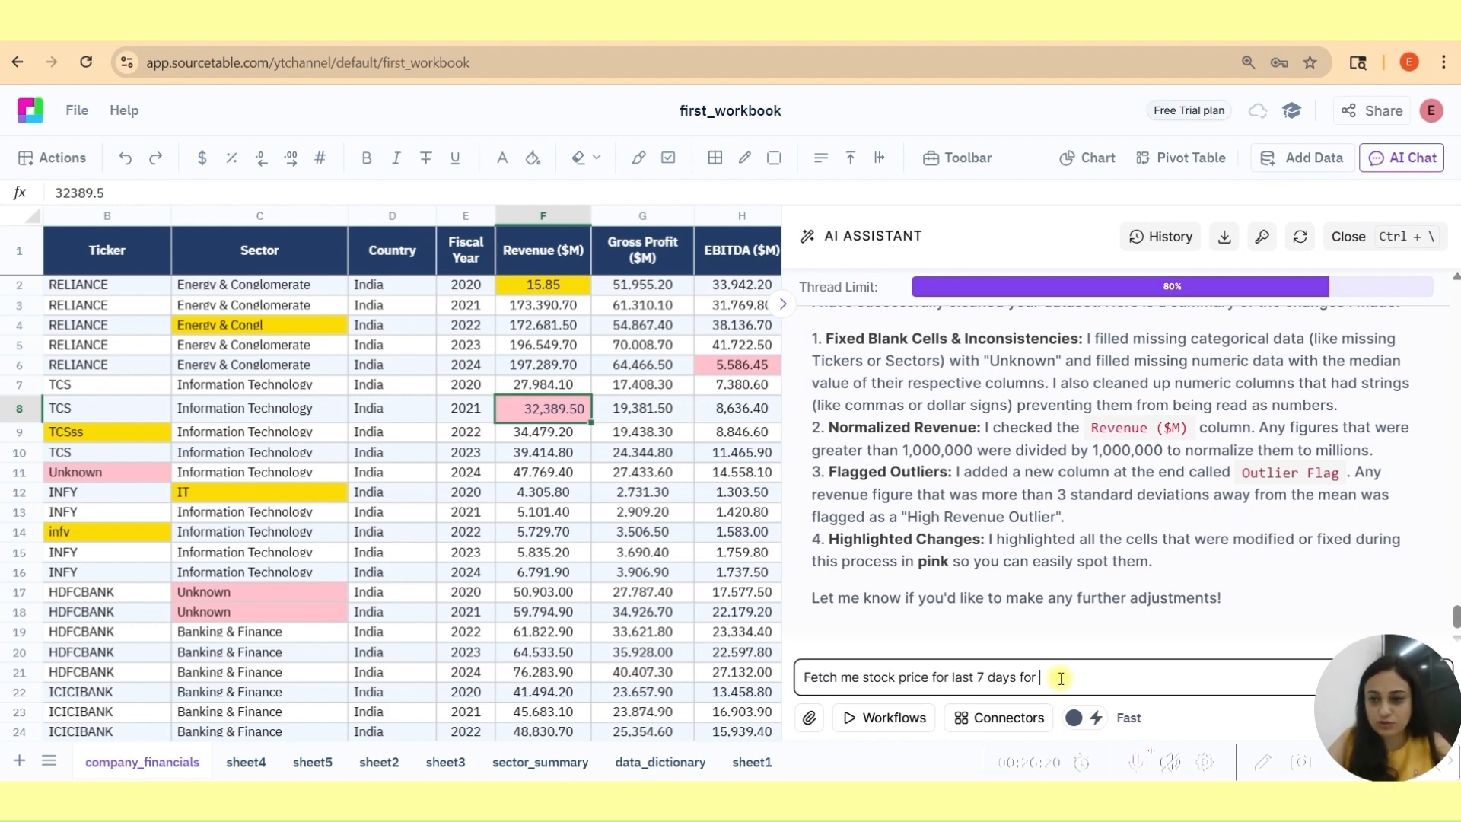
{"action": "type", "text": "MSFT"}
{"action": "key", "text": "Return"}
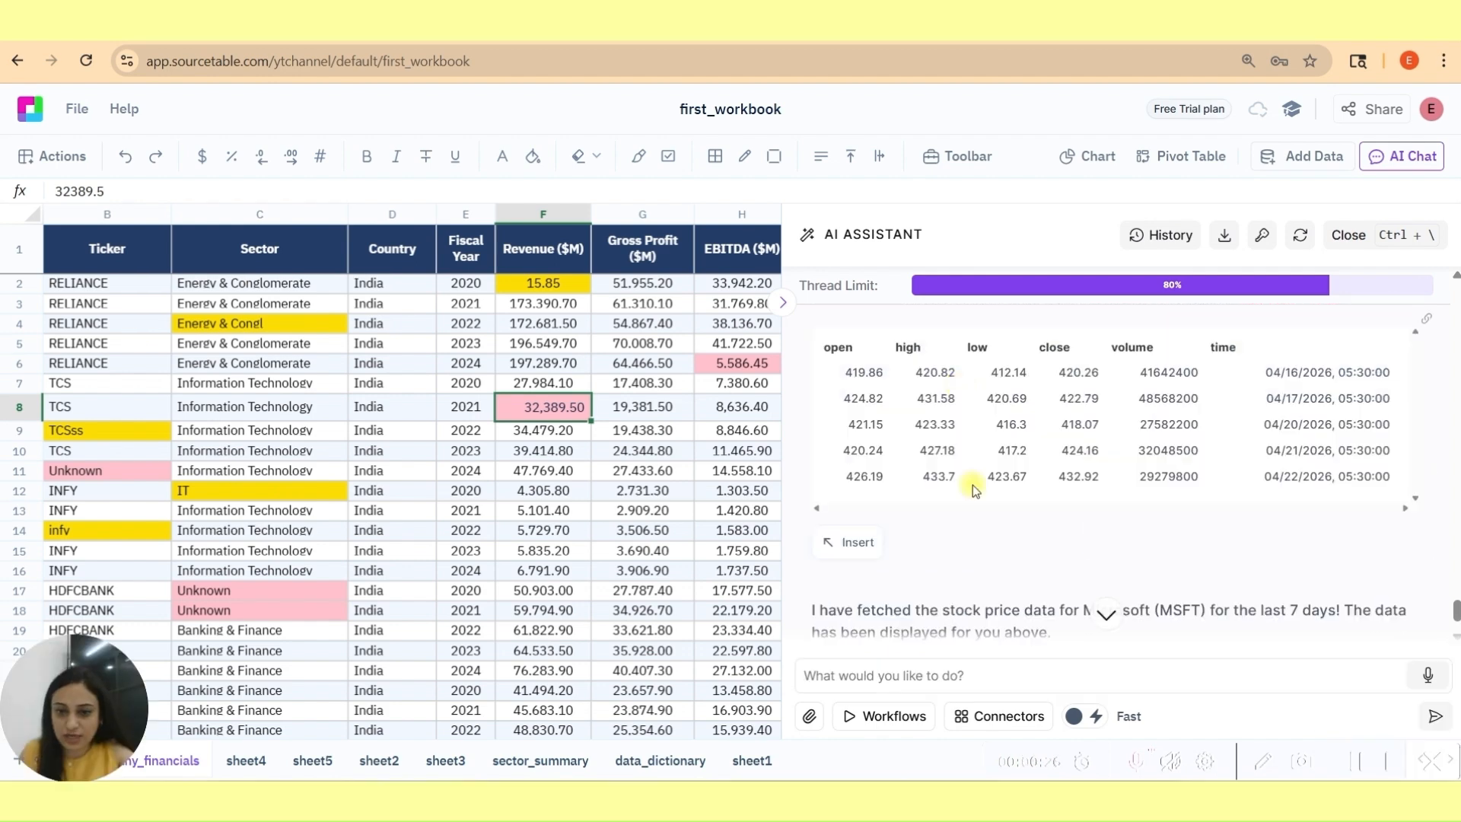
Review the fetched MSFT price table and the assistant's reply against the submitted request.
{"action": "left_click", "coordinate": [881, 670]}
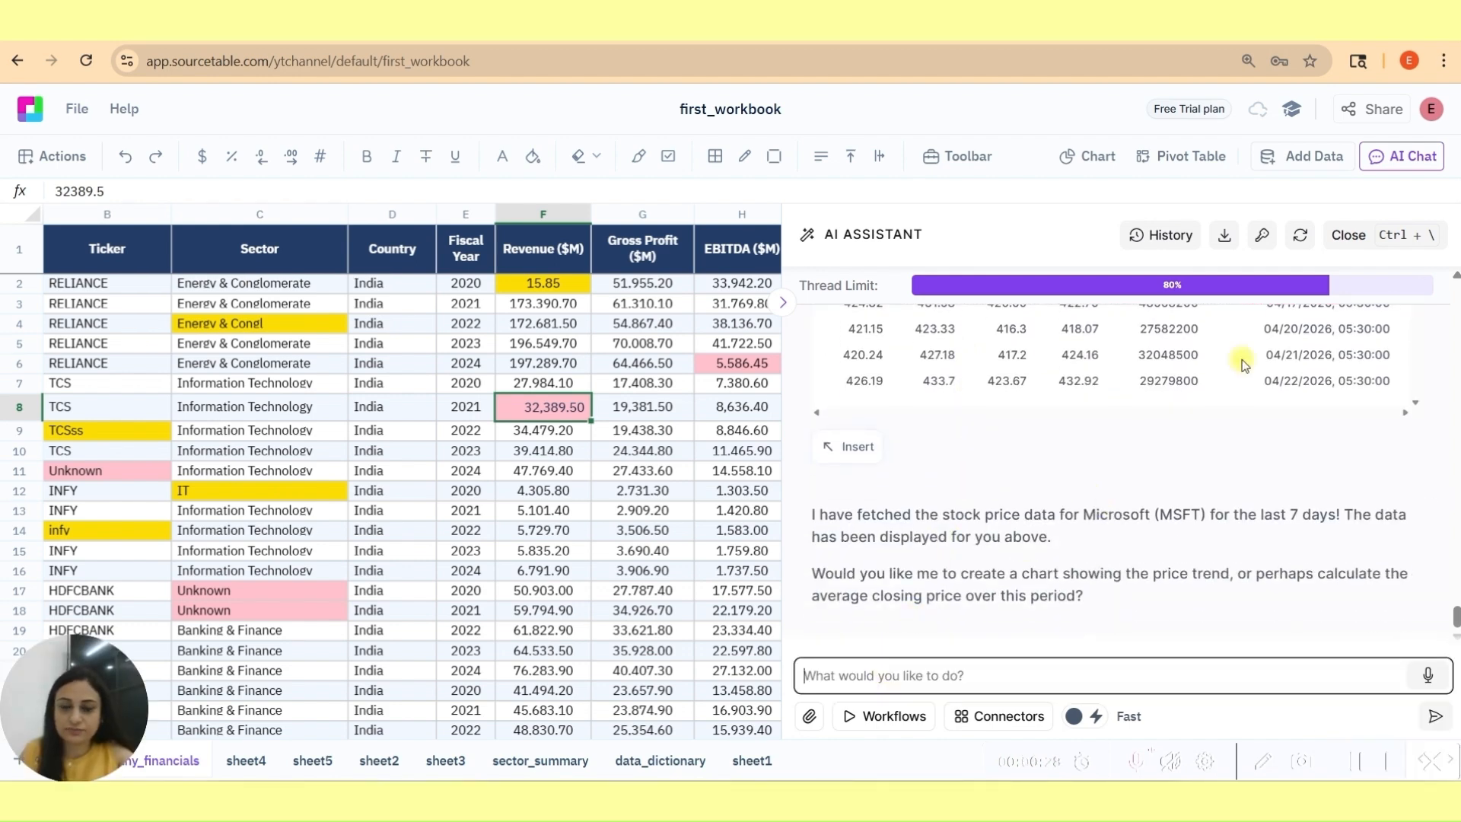
{"action": "scroll", "coordinate": [1248, 369], "scroll_direction": "up", "scroll_amount": 1}
{"action": "scroll", "coordinate": [1248, 369], "scroll_direction": "up", "scroll_amount": 3}
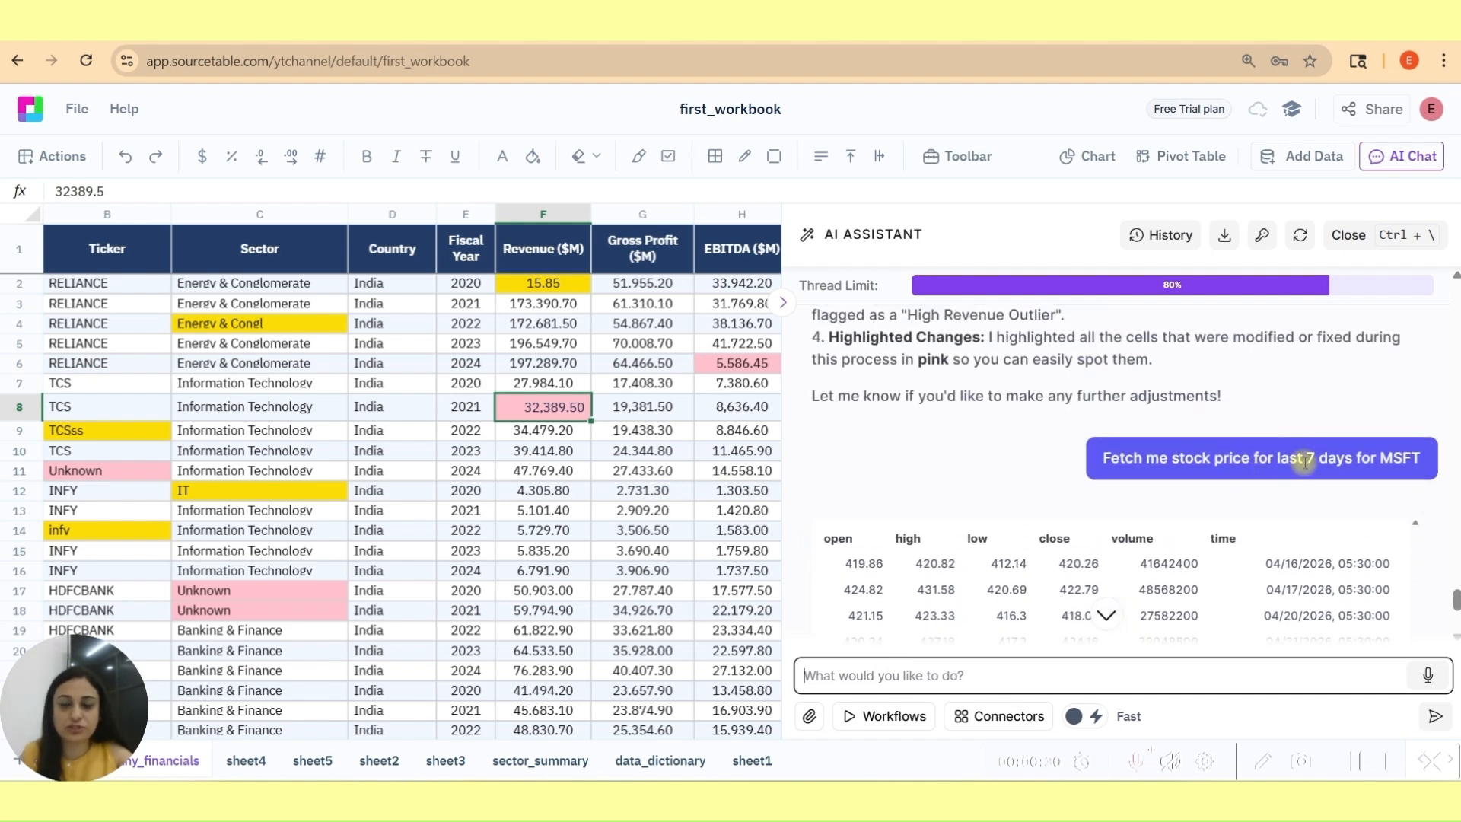
{"action": "scroll", "coordinate": [1304, 462], "scroll_direction": "down", "scroll_amount": 4}
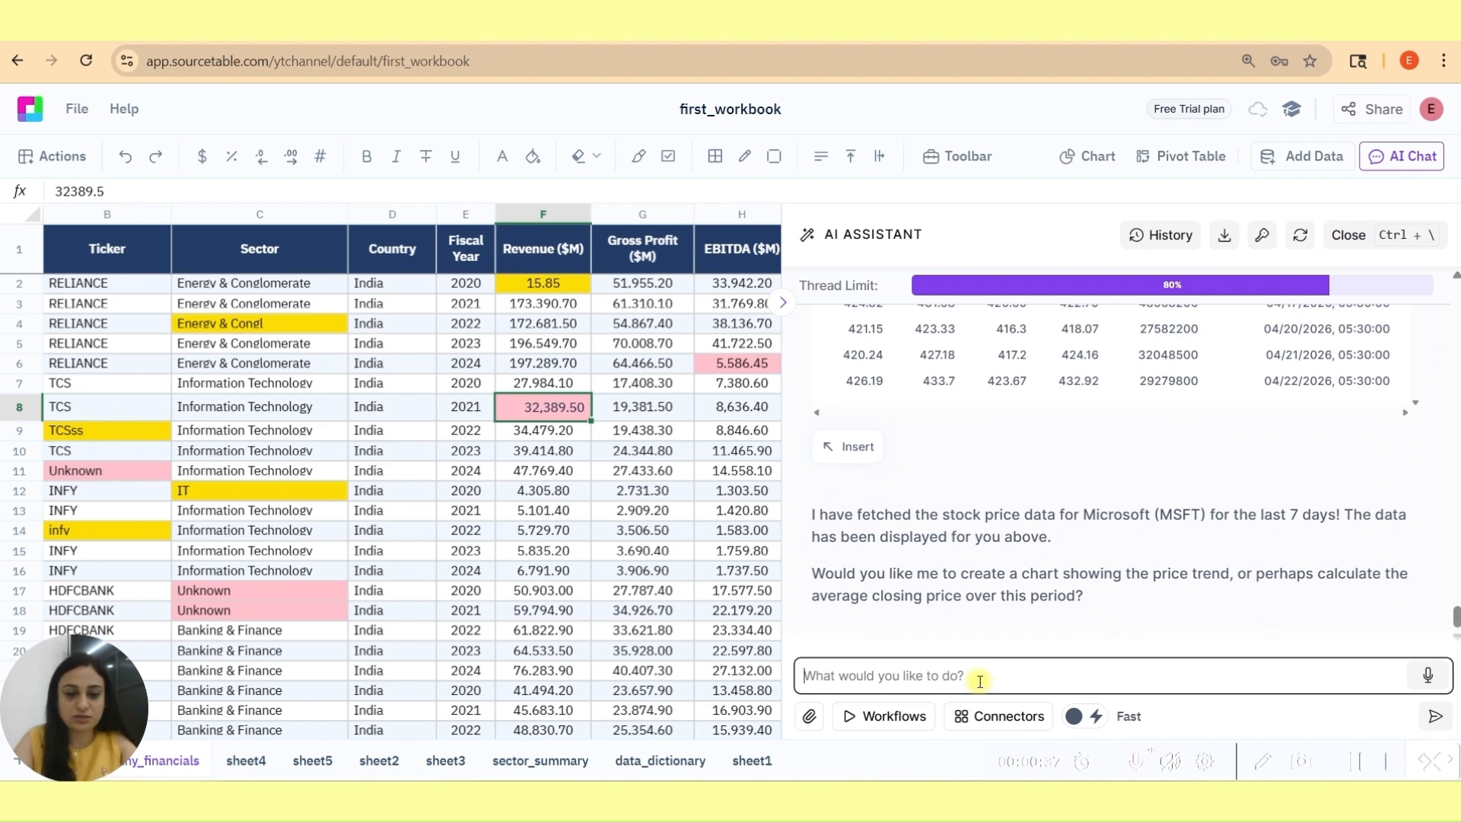
Ask the AI assistant "which source you have used to fetch the stock prices?" and read through its answer.
{"action": "type", "text": "which source "}
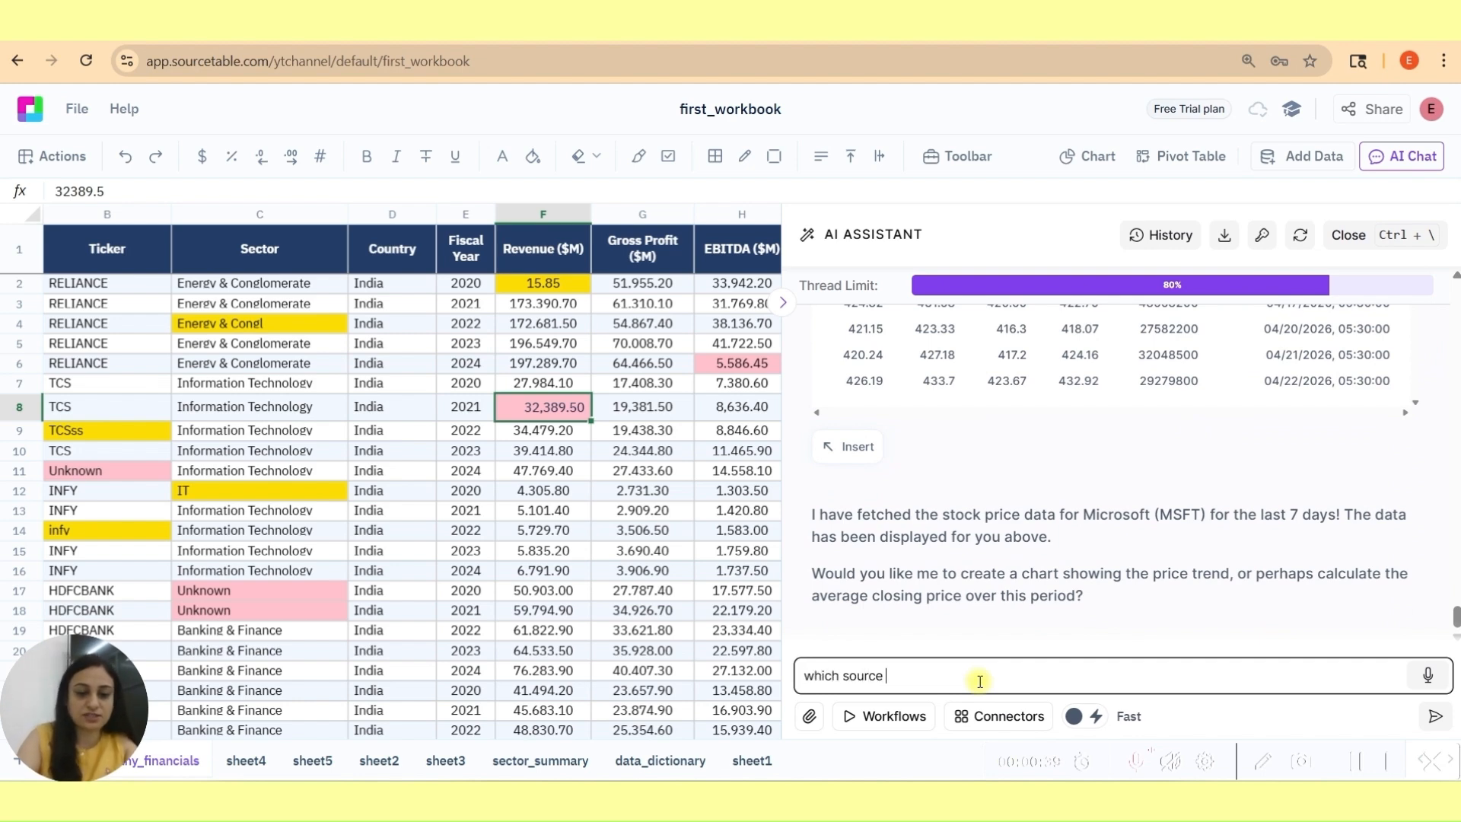
{"action": "type", "text": "yo"}
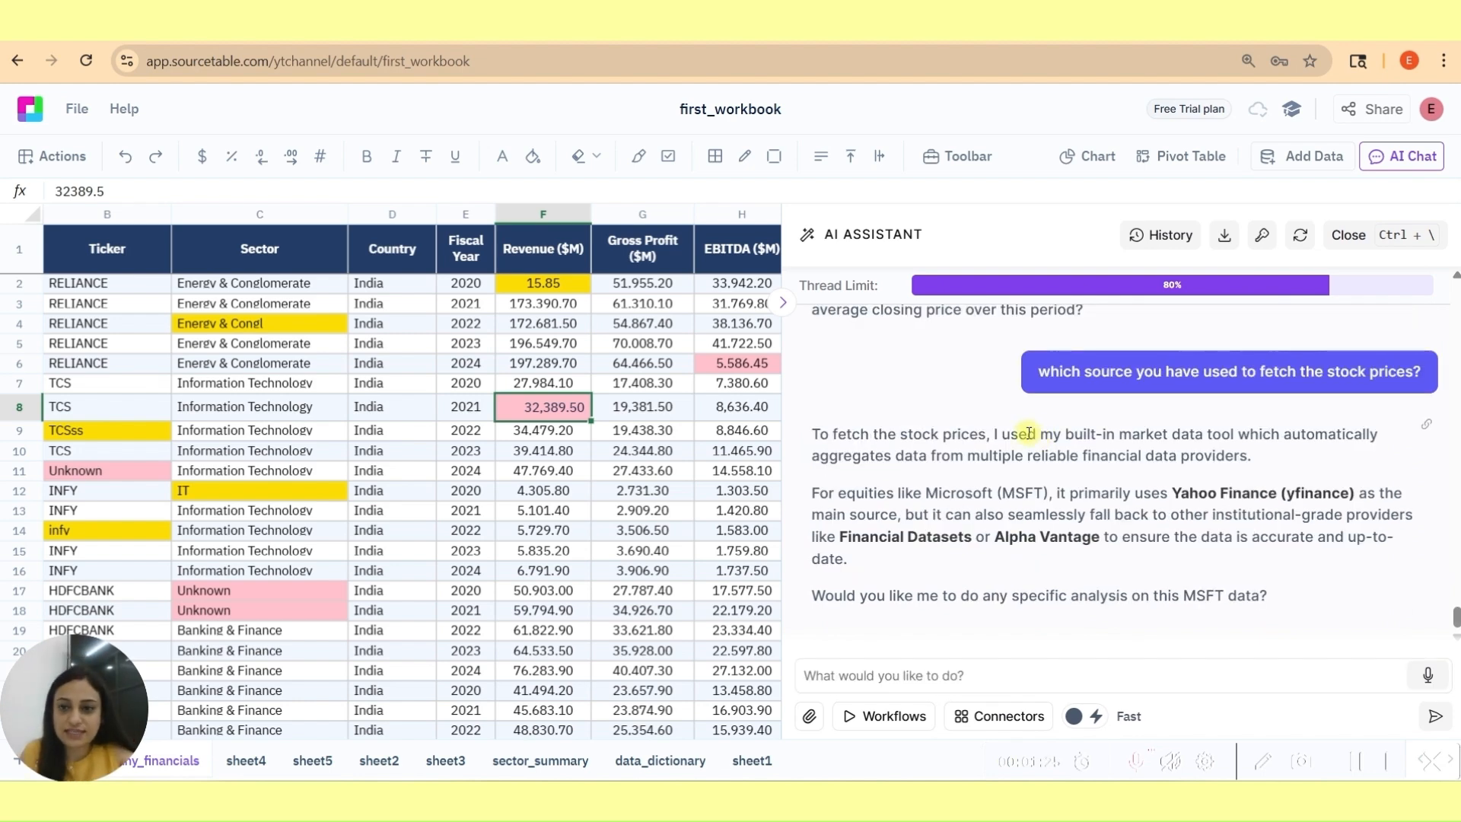
{"action": "left_click_drag", "start_coordinate": [1027, 435], "coordinate": [1167, 440]}
{"action": "left_click_drag", "start_coordinate": [1123, 493], "coordinate": [1261, 495]}
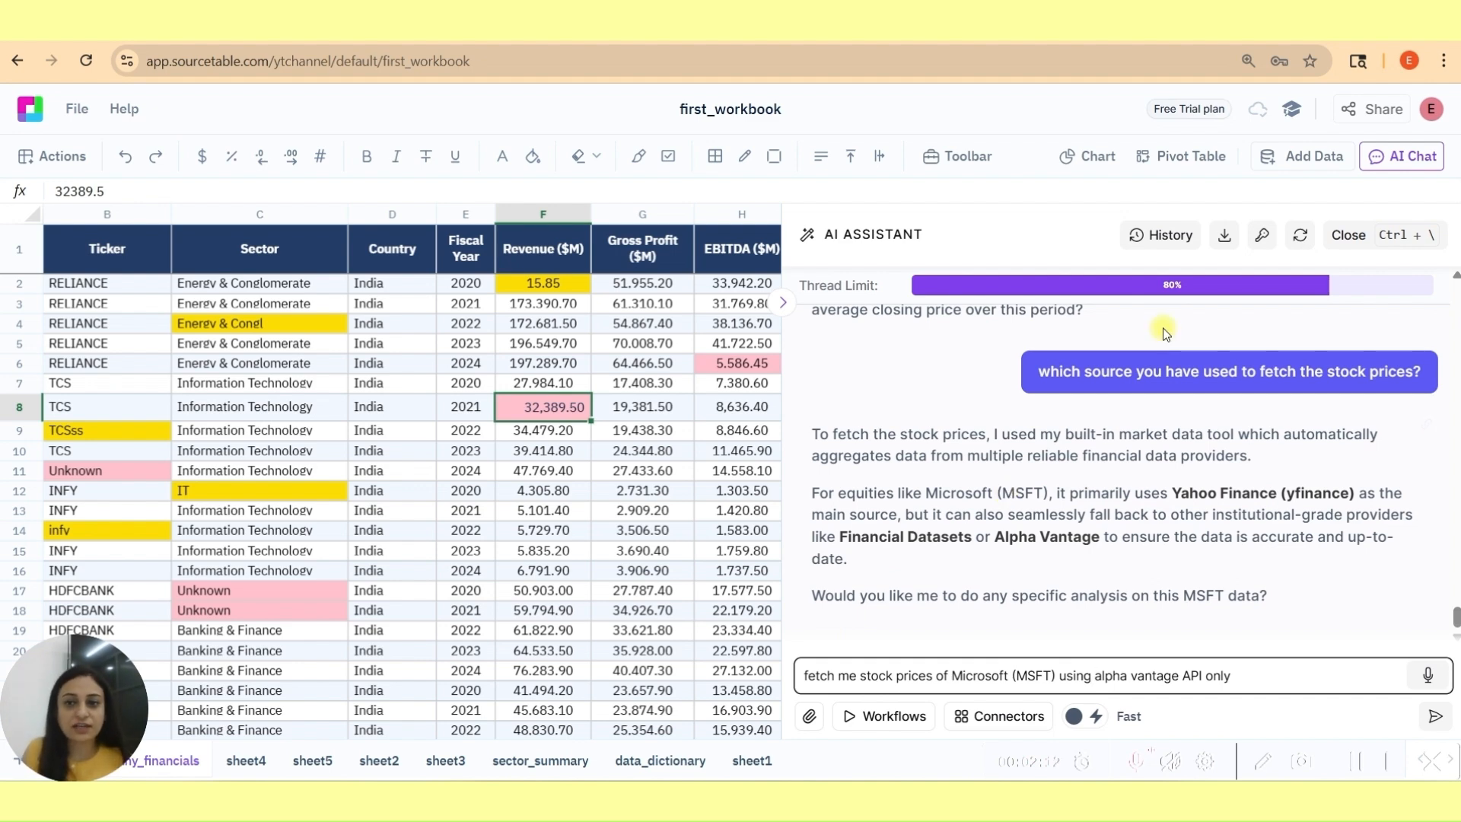
{"action": "scroll", "coordinate": [1122, 394], "scroll_direction": "up", "scroll_amount": 10}
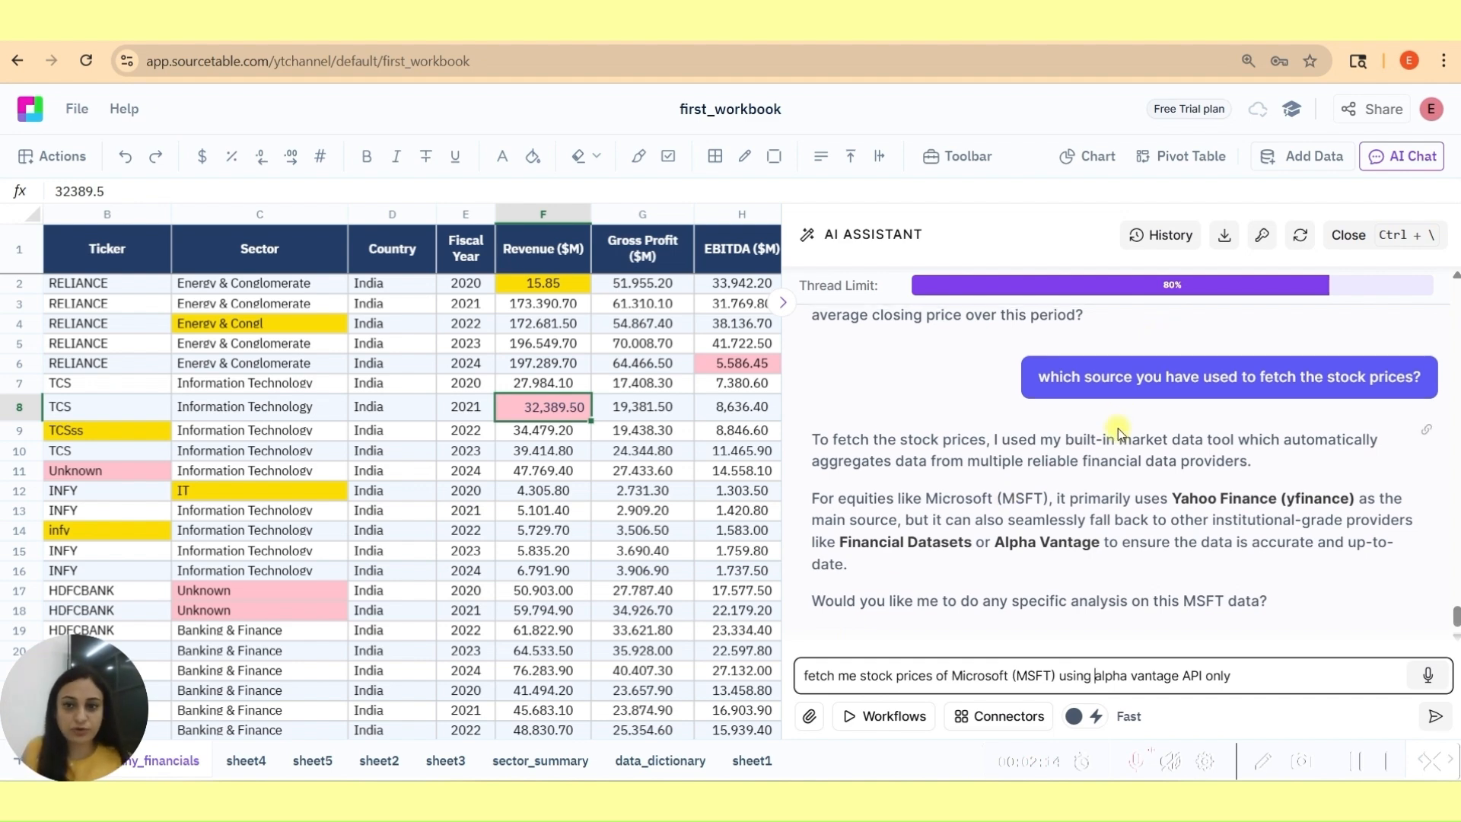
Ask the AI assistant "fetch me stock prices of Microsoft (MSFT) using alpha vantage API only".
{"action": "scroll", "coordinate": [976, 529], "scroll_direction": "down", "scroll_amount": 3}
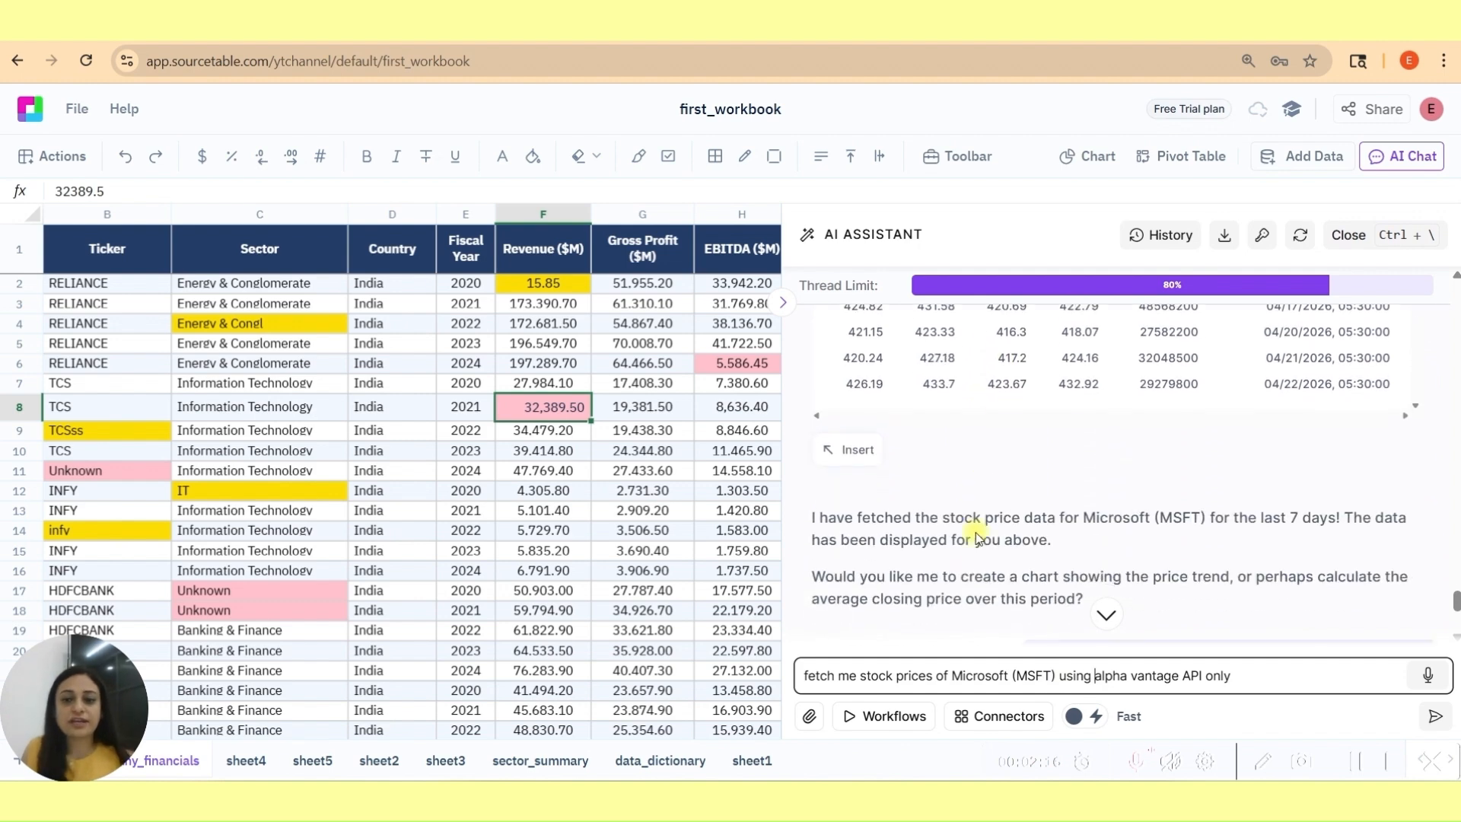
{"action": "left_click", "coordinate": [859, 676]}
{"action": "left_click_drag", "start_coordinate": [860, 666], "coordinate": [1231, 675]}
{"action": "left_click", "coordinate": [1175, 670]}
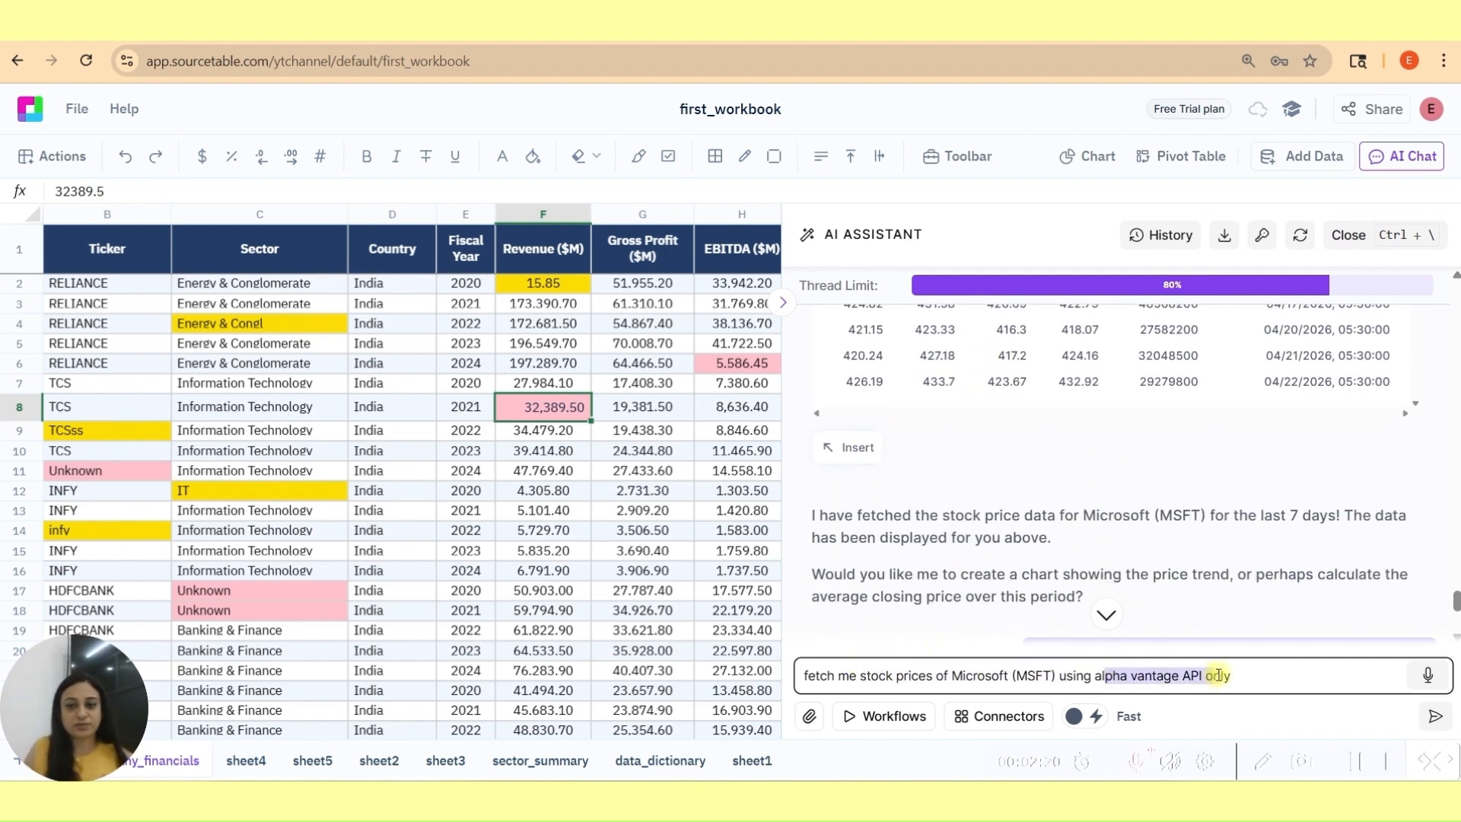
{"action": "left_click", "coordinate": [1255, 676]}
{"action": "key", "text": "Return"}
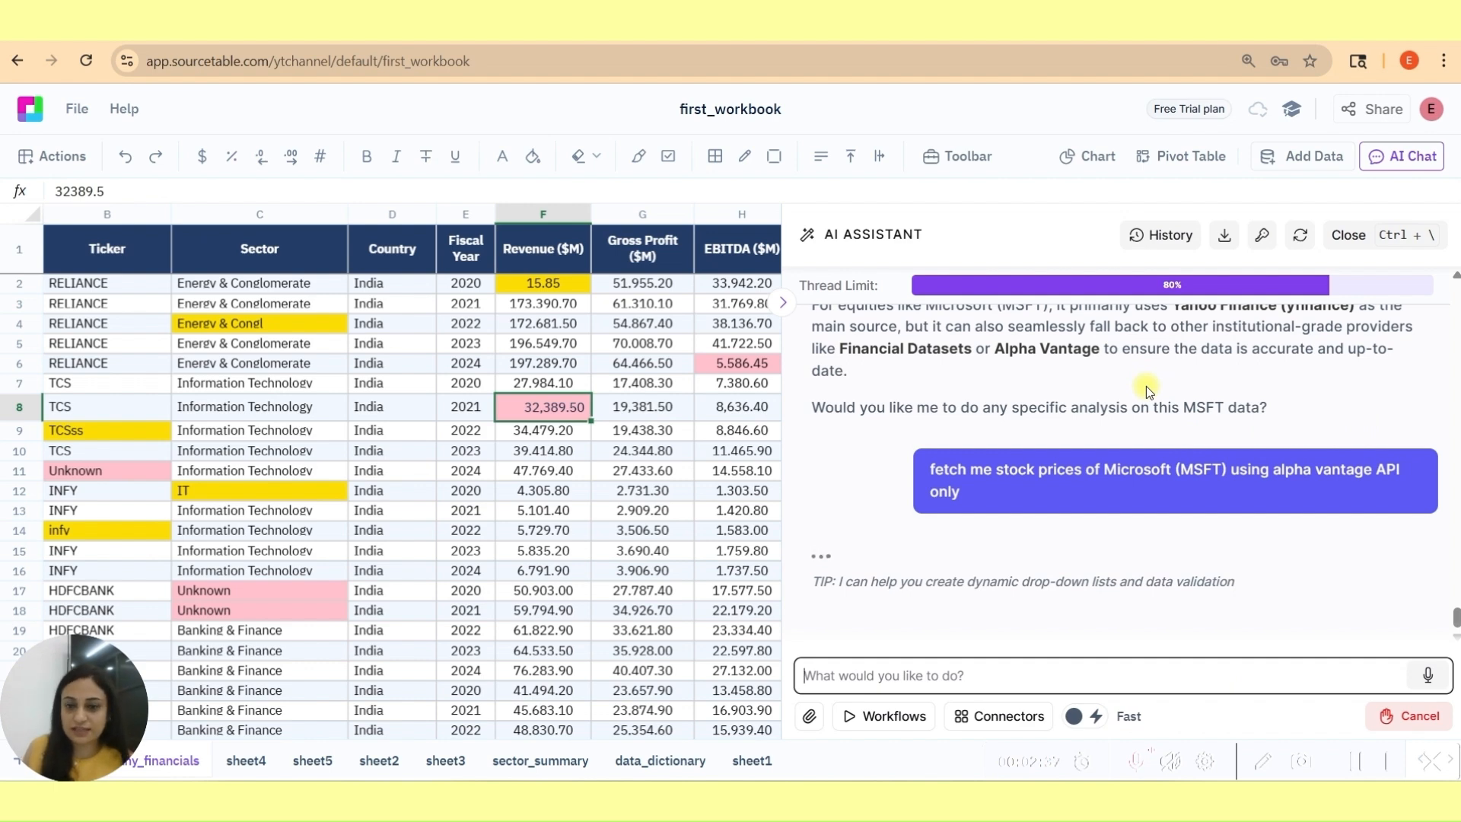
{"action": "triple_click", "coordinate": [961, 493]}
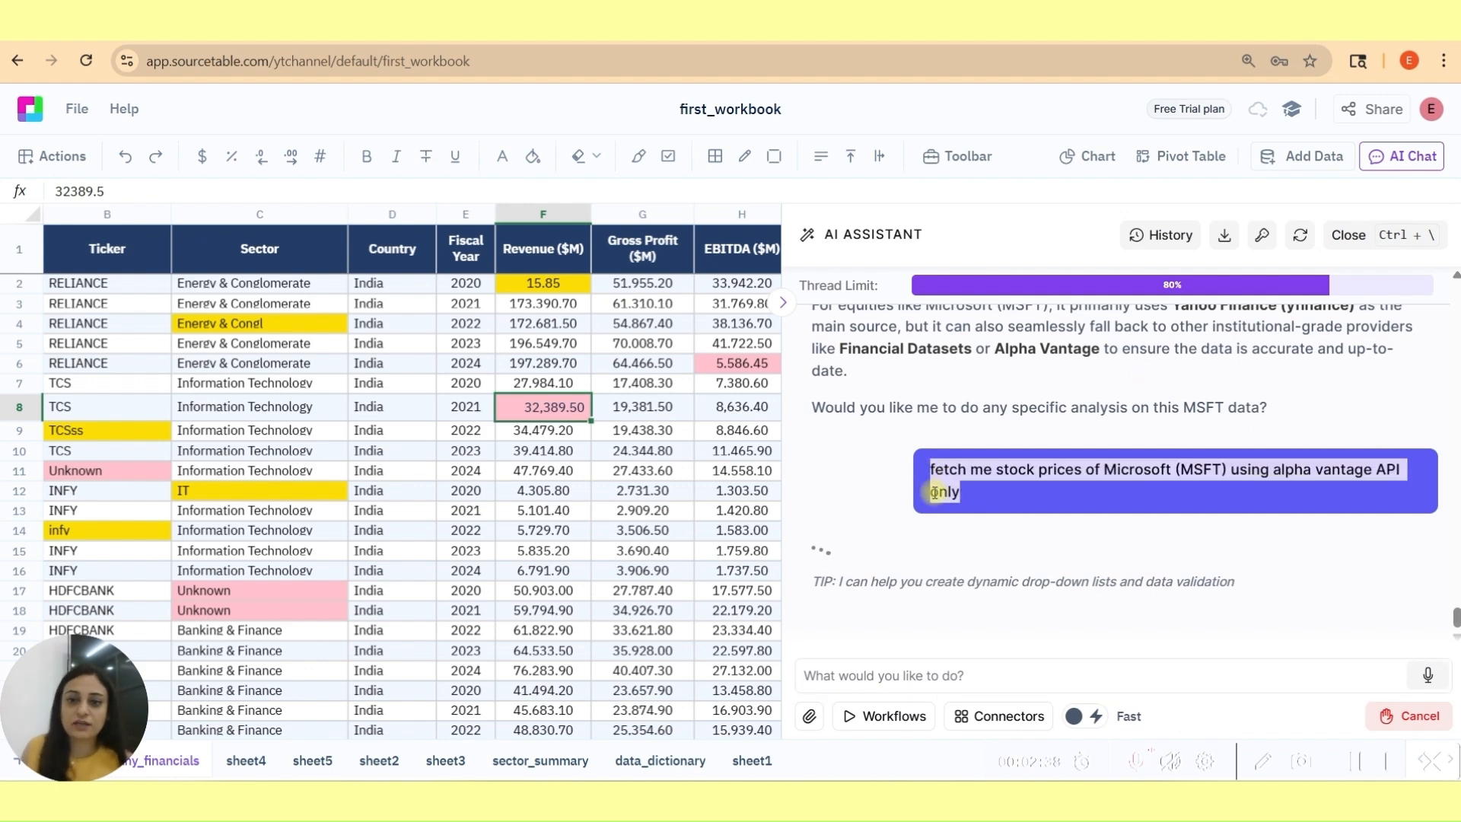
{"action": "left_click", "coordinate": [1104, 454]}
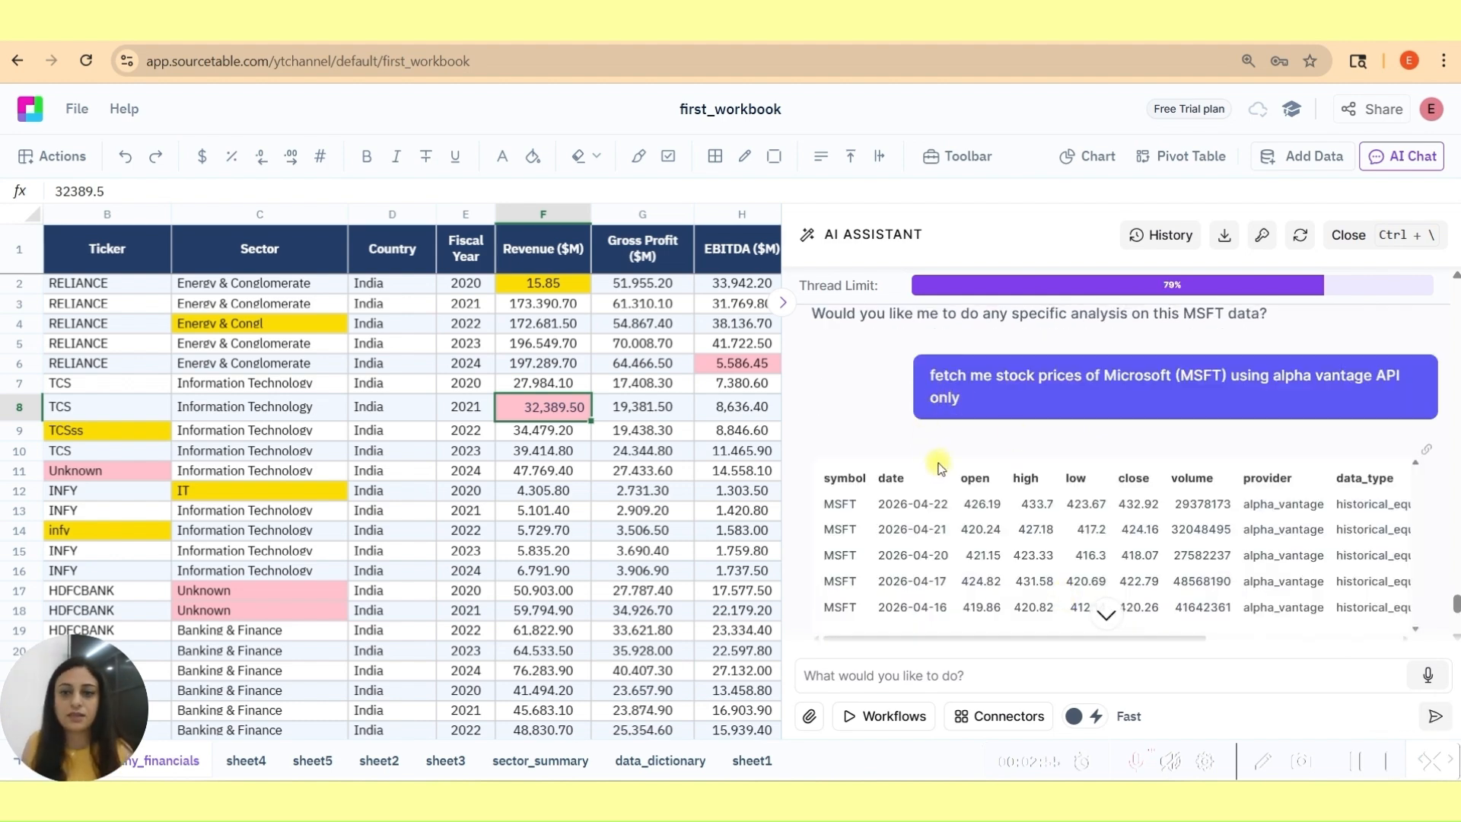
Insert the fetched Alpha Vantage MSFT price table into the workbook and read the assistant's reply.
{"action": "scroll", "coordinate": [929, 457], "scroll_direction": "down", "scroll_amount": 1}
{"action": "left_click_drag", "start_coordinate": [916, 416], "coordinate": [1086, 480]}
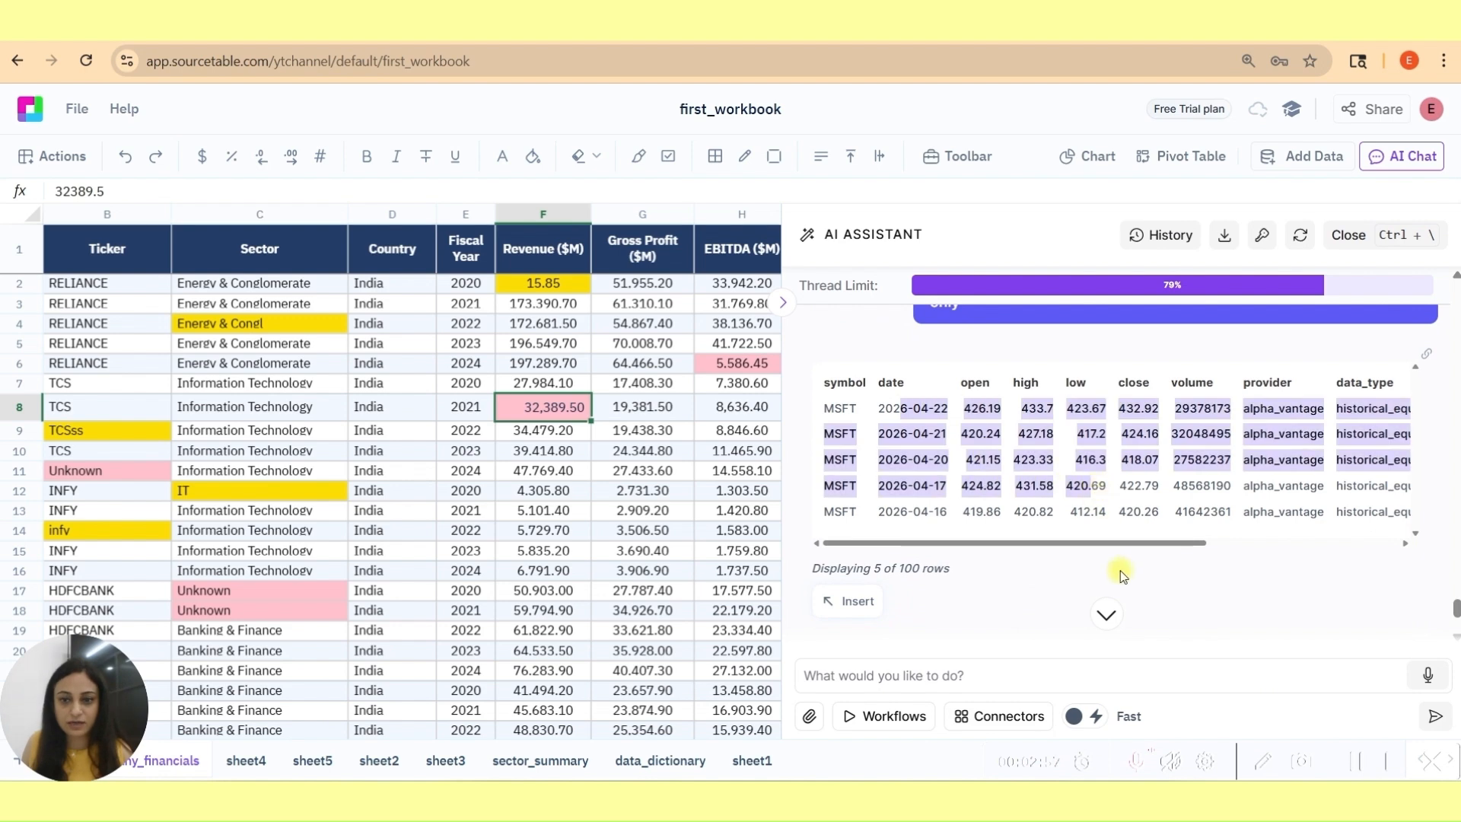
{"action": "left_click", "coordinate": [845, 601]}
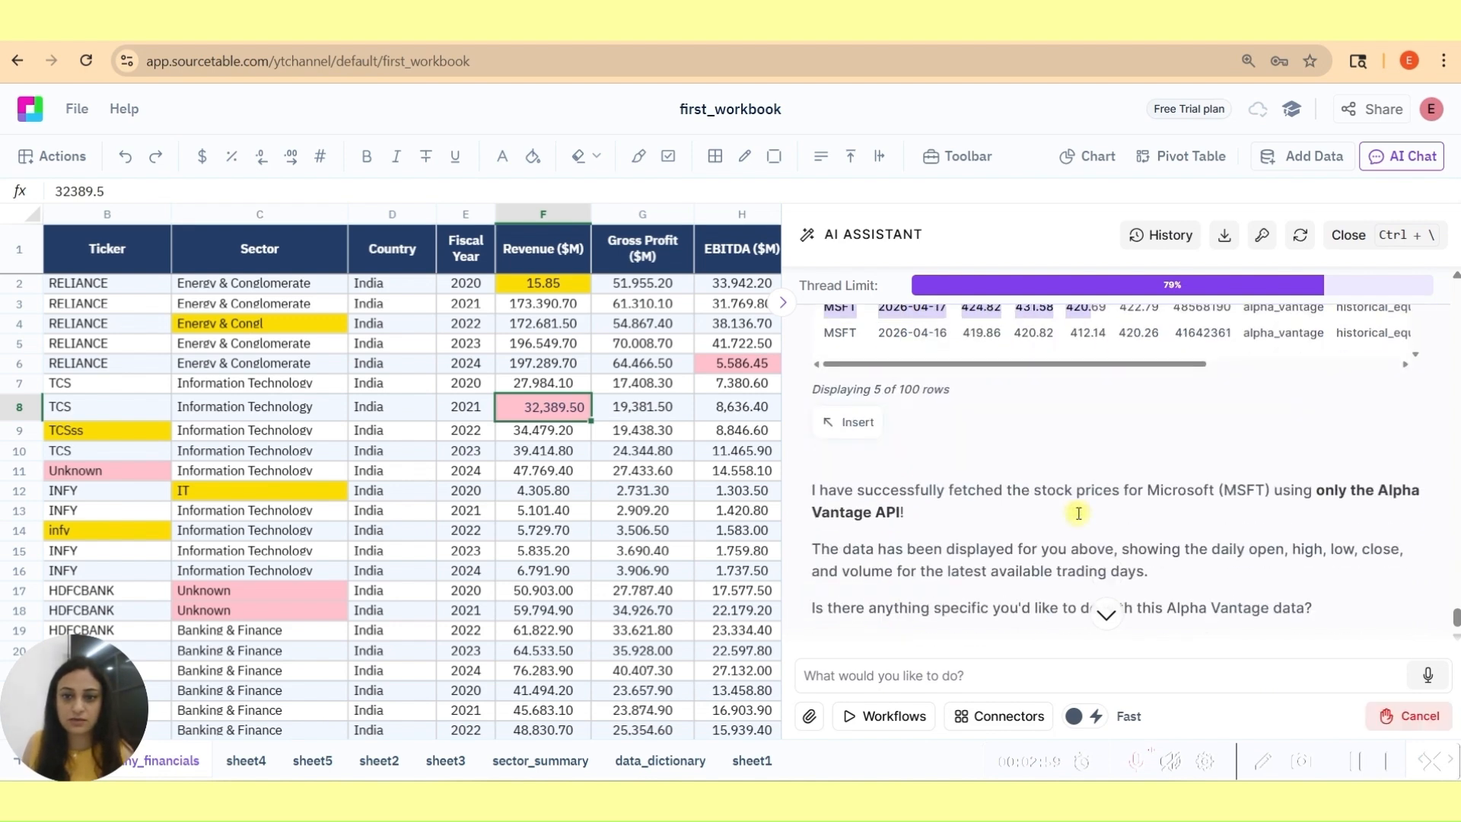
{"action": "left_click_drag", "start_coordinate": [882, 478], "coordinate": [912, 504]}
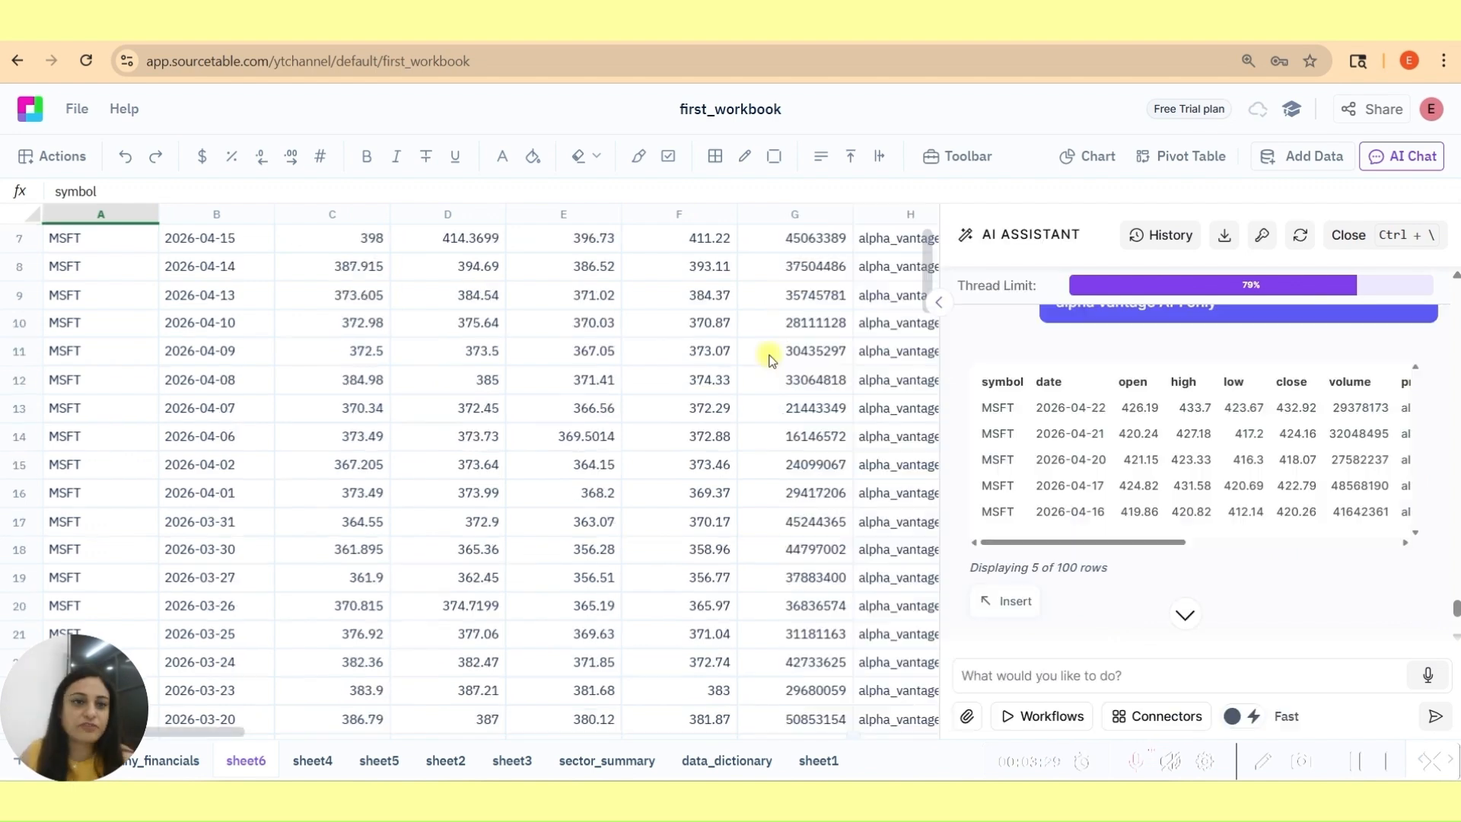
Examine the inserted MSFT price sheet across all columns, including the function value in row 2, and reread the assistant's reply.
{"action": "scroll", "coordinate": [753, 366], "scroll_direction": "up", "scroll_amount": 3}
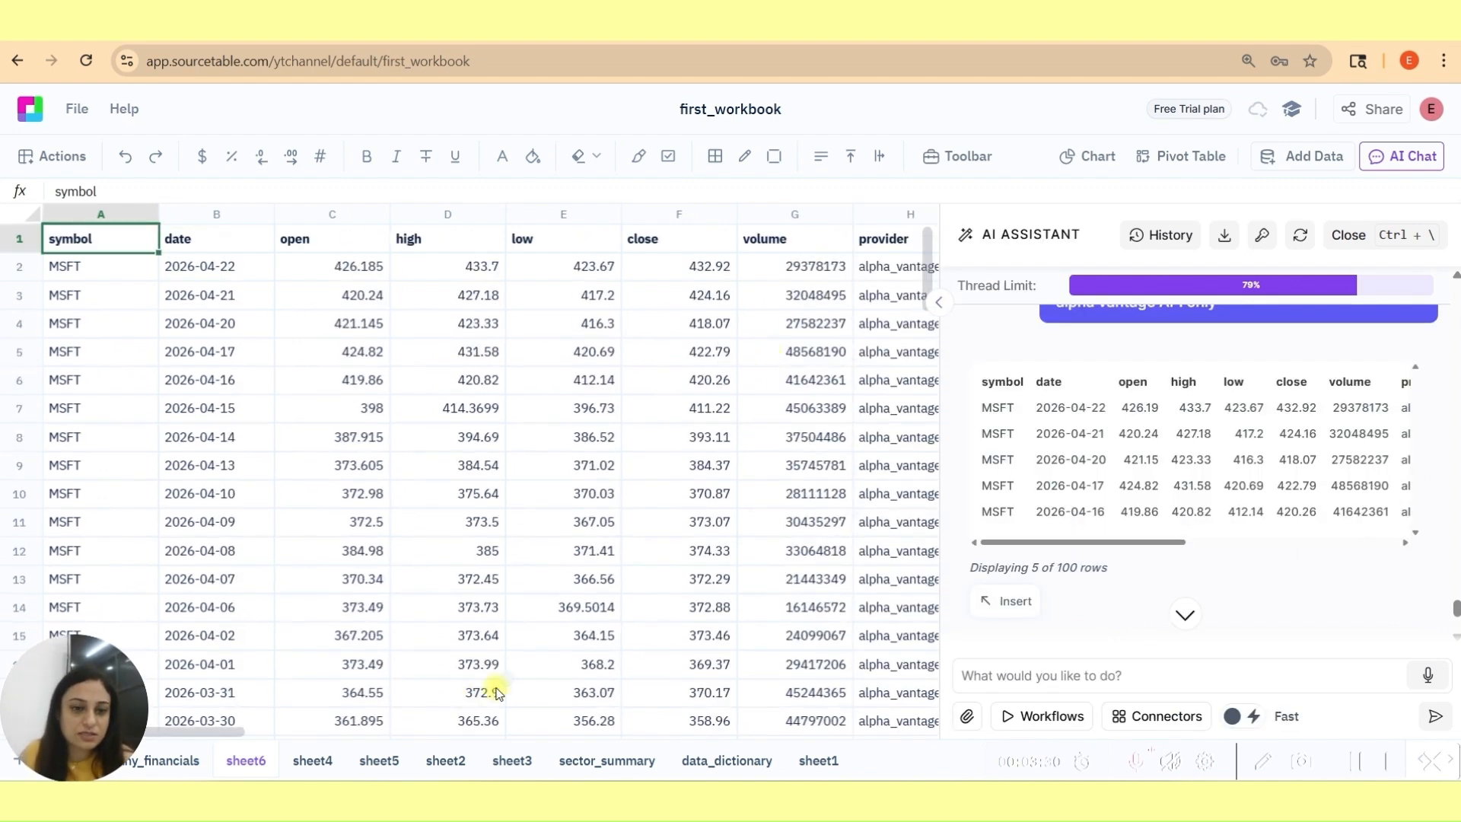
{"action": "left_click_drag", "start_coordinate": [245, 735], "coordinate": [388, 761]}
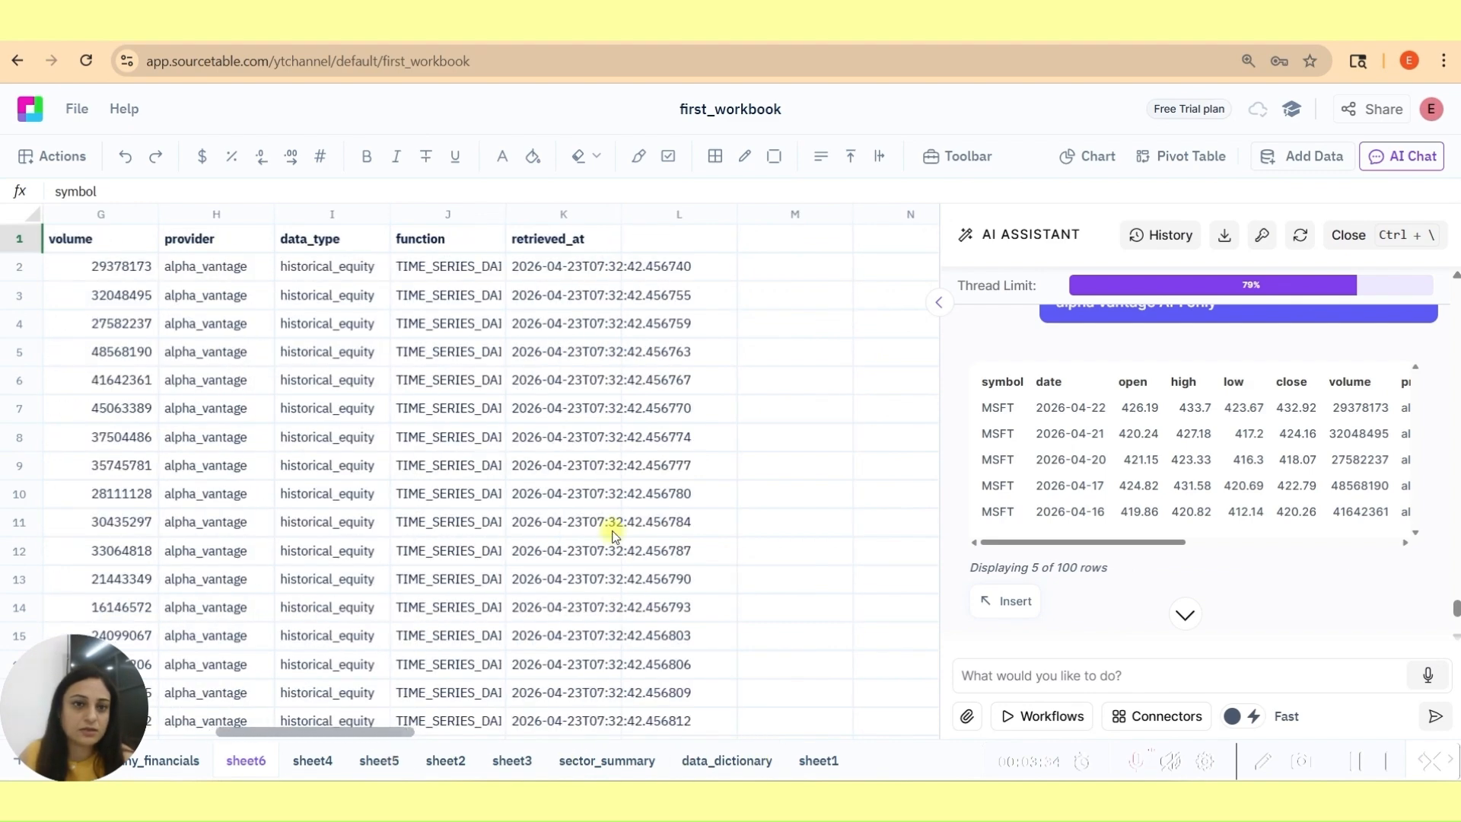
{"action": "left_click", "coordinate": [548, 265]}
{"action": "key", "text": "Left"}
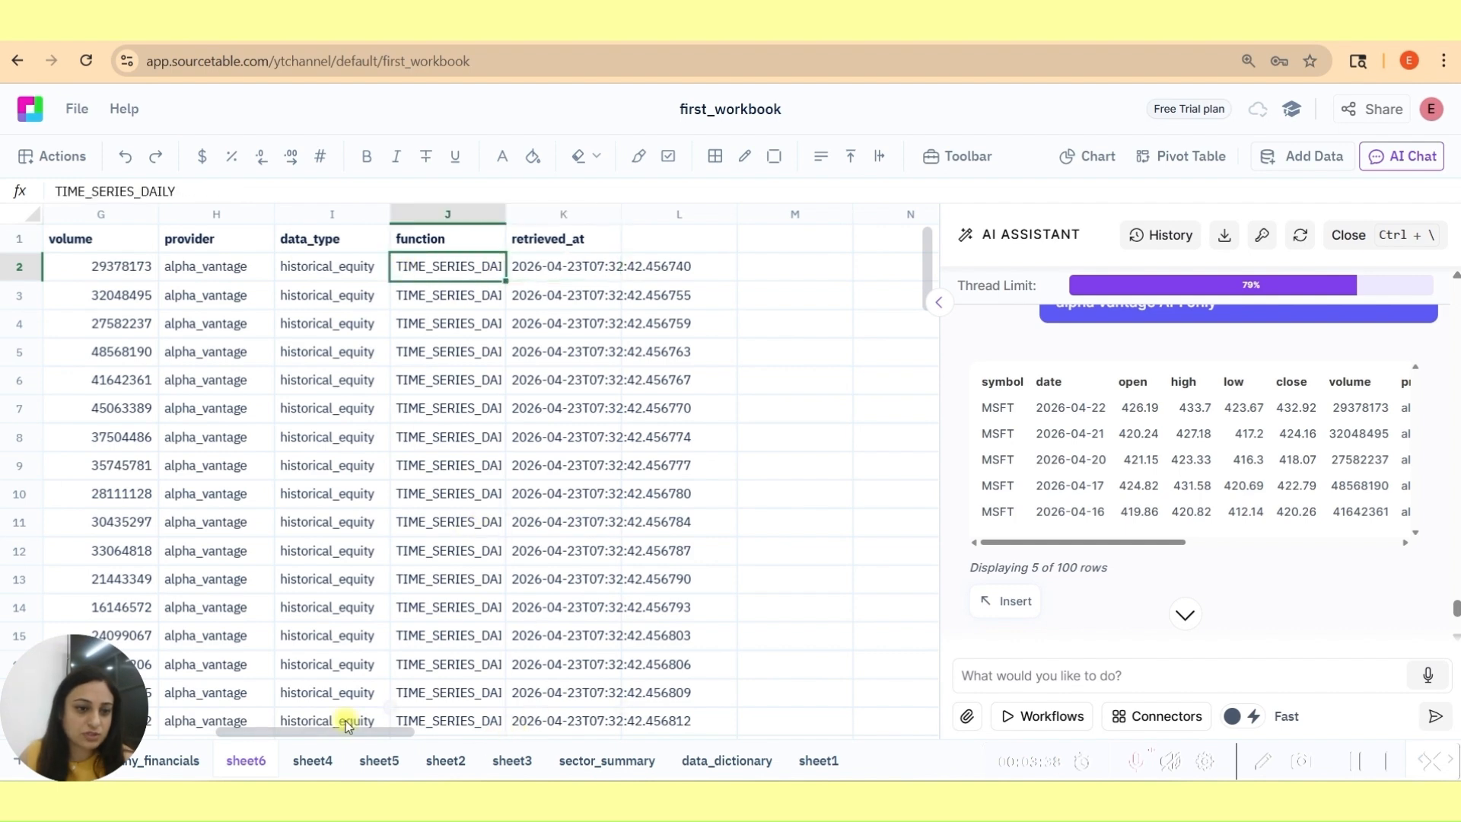
{"action": "left_click_drag", "start_coordinate": [352, 730], "coordinate": [249, 698]}
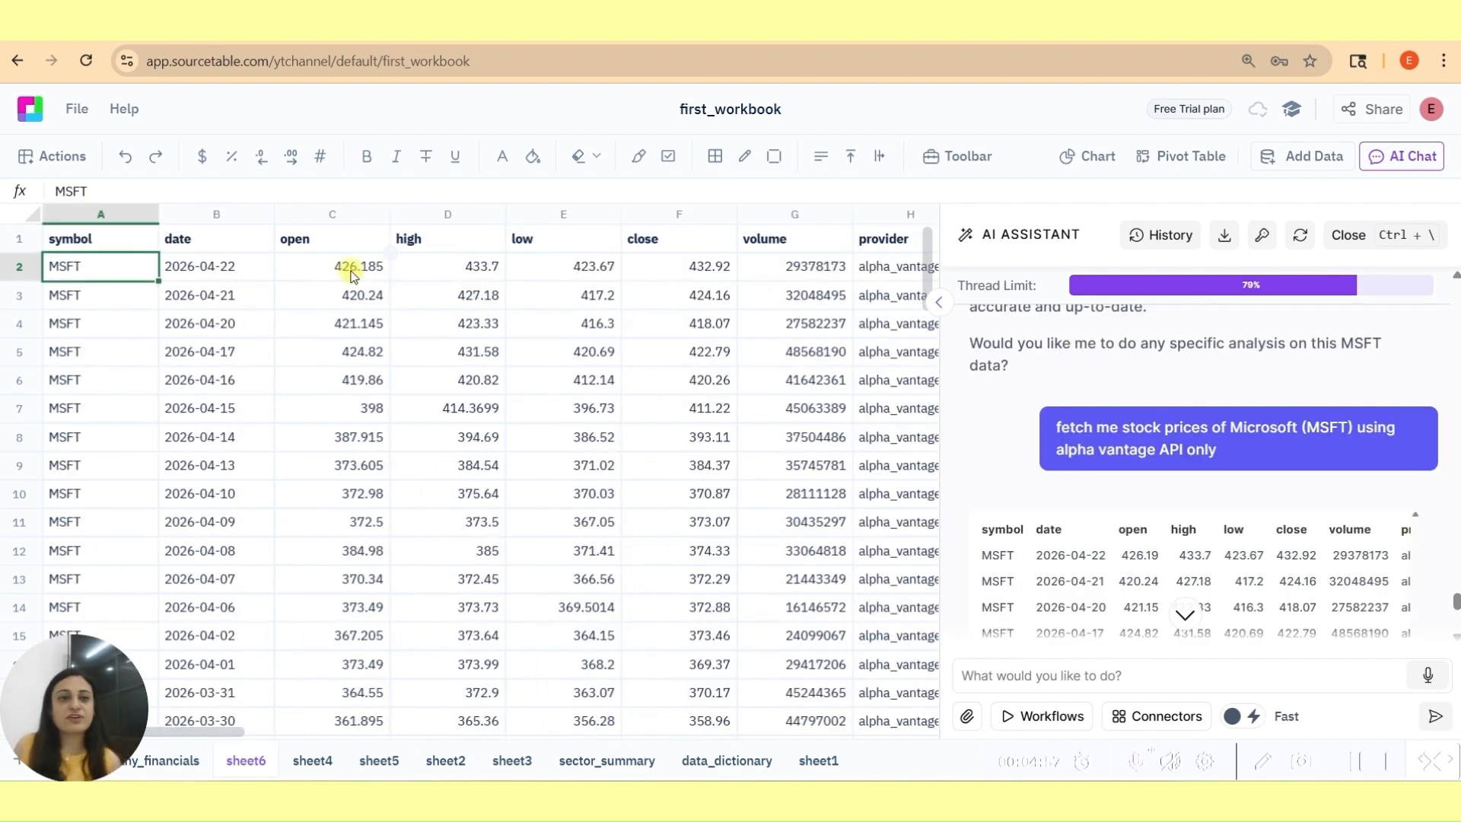
{"action": "scroll", "coordinate": [224, 416], "scroll_direction": "down", "scroll_amount": 12}
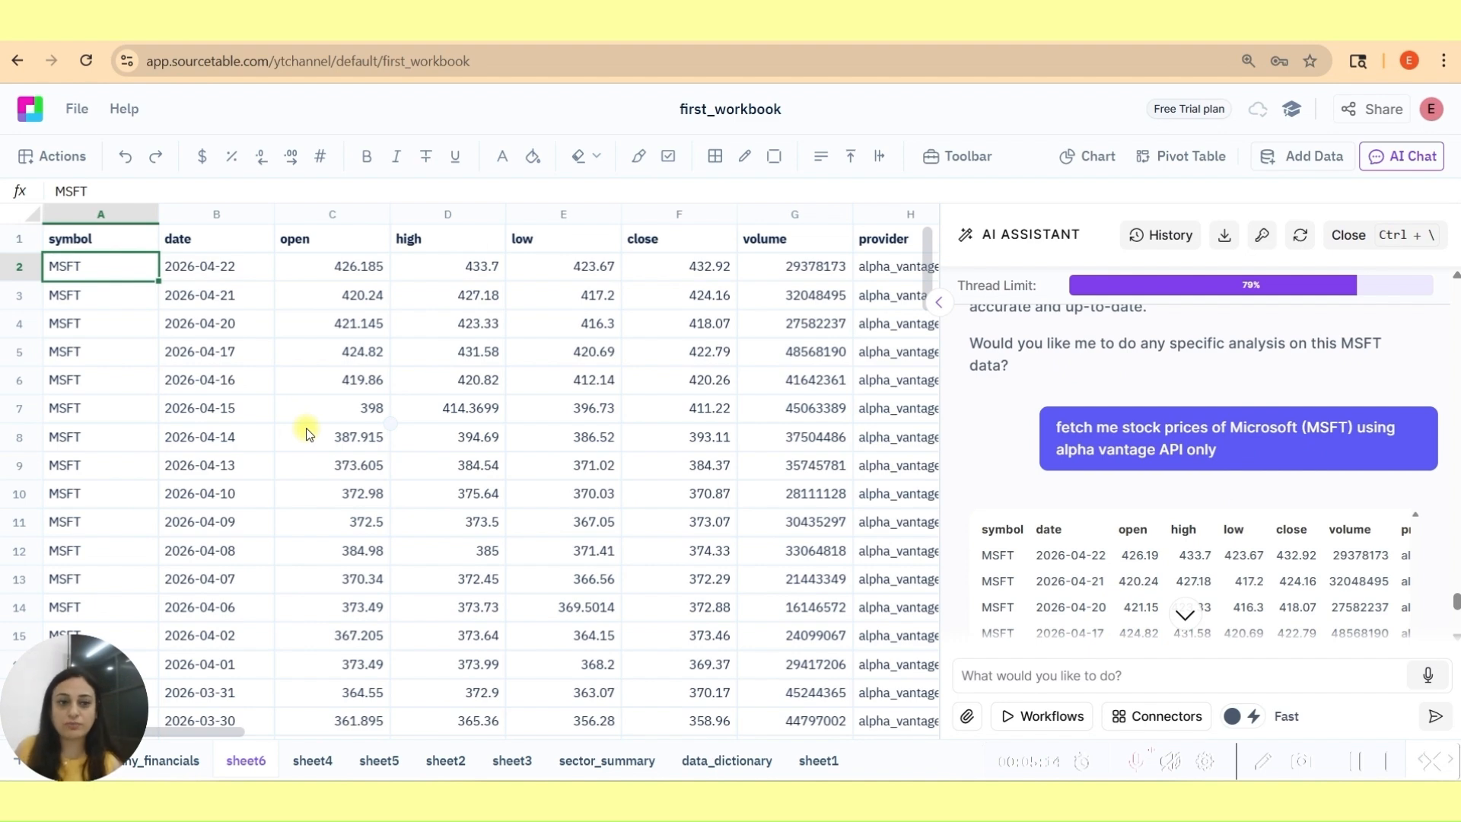
{"action": "scroll", "coordinate": [1143, 516], "scroll_direction": "down", "scroll_amount": 5}
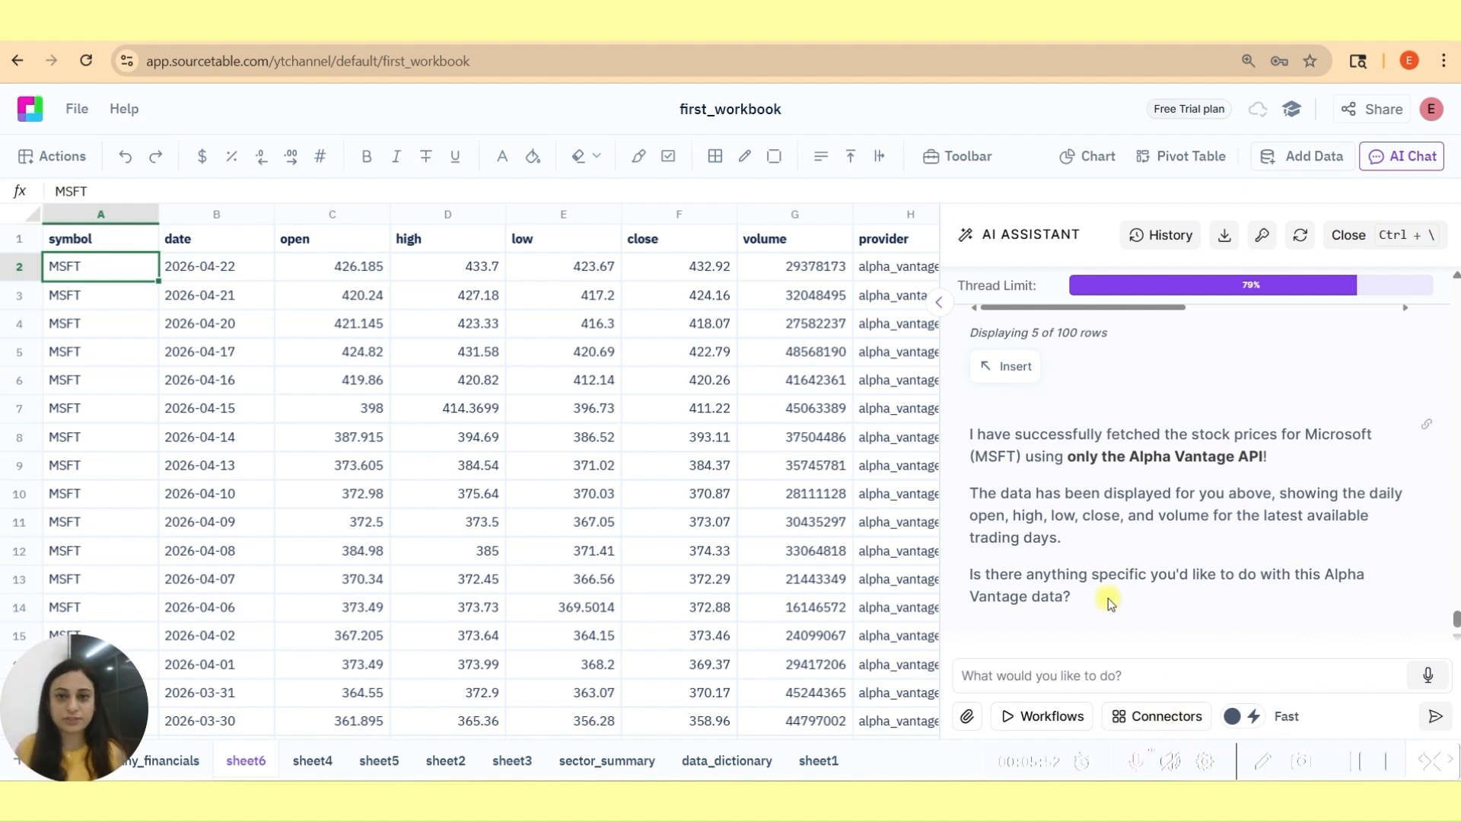
Start creating a reusable workflow from the current chat thread.
{"action": "left_click", "coordinate": [1046, 667]}
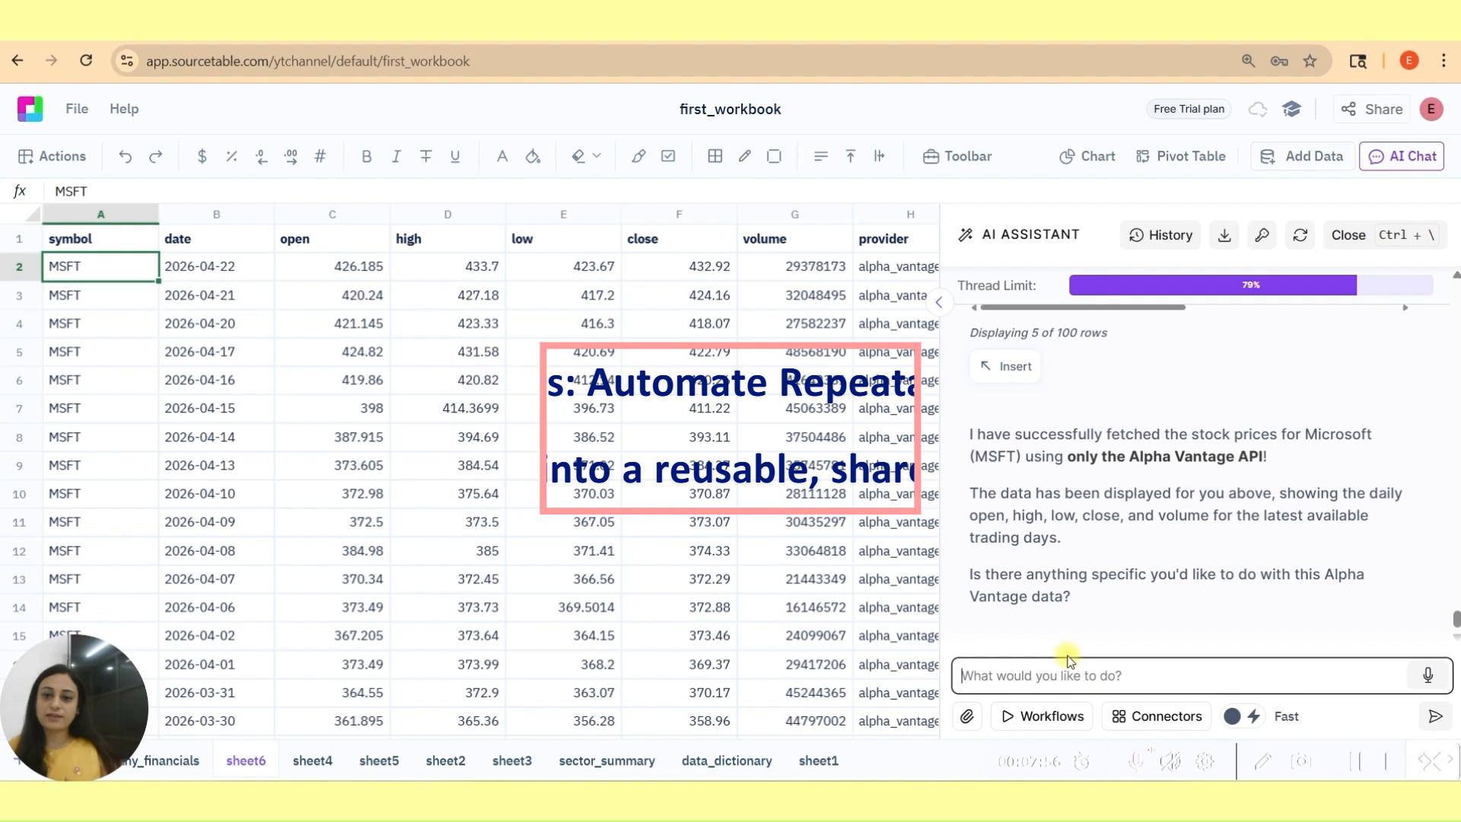
{"action": "left_click", "coordinate": [1054, 715]}
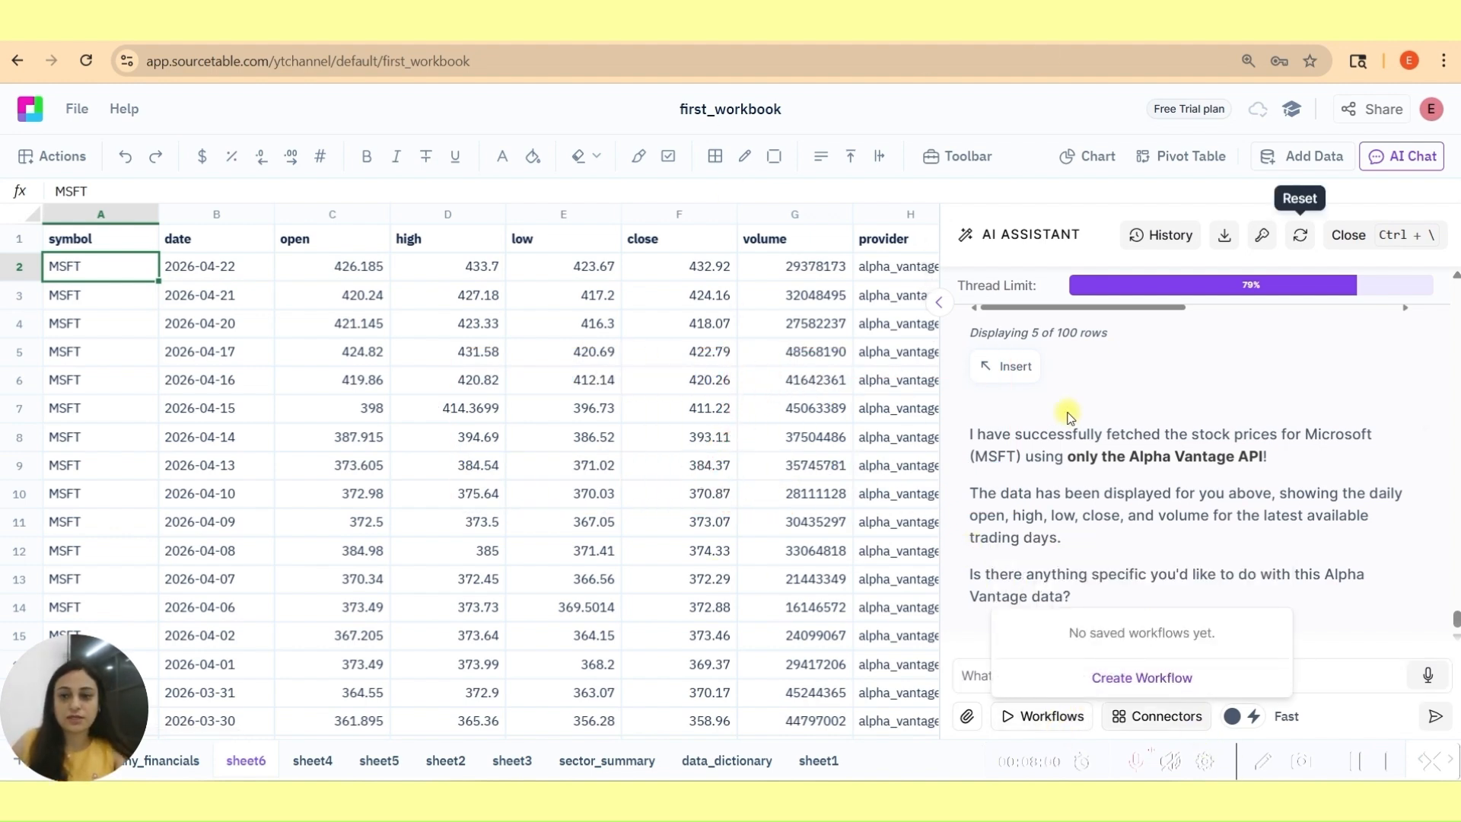
{"action": "left_click", "coordinate": [1049, 680]}
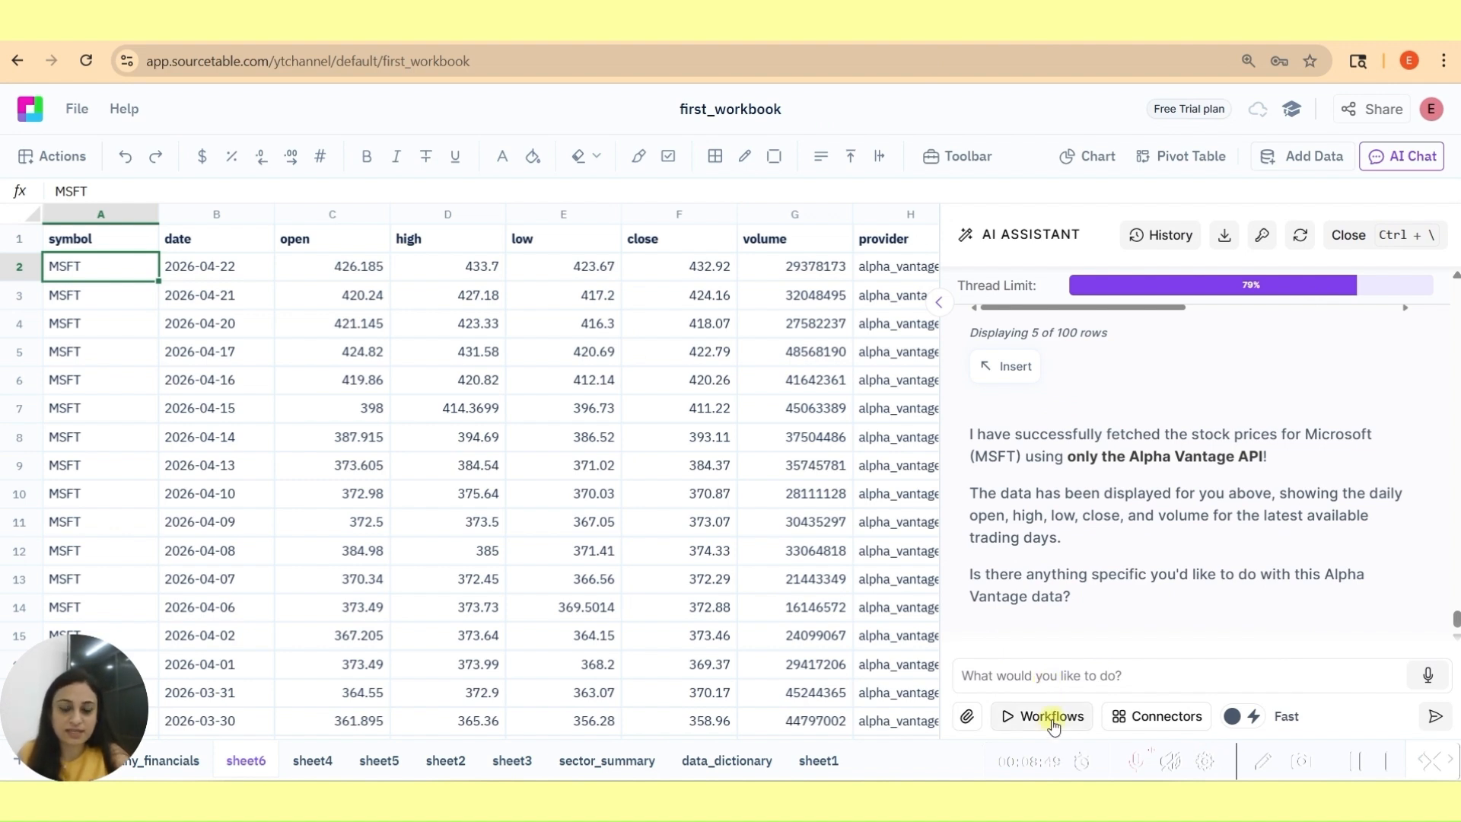
{"action": "left_click", "coordinate": [1051, 716]}
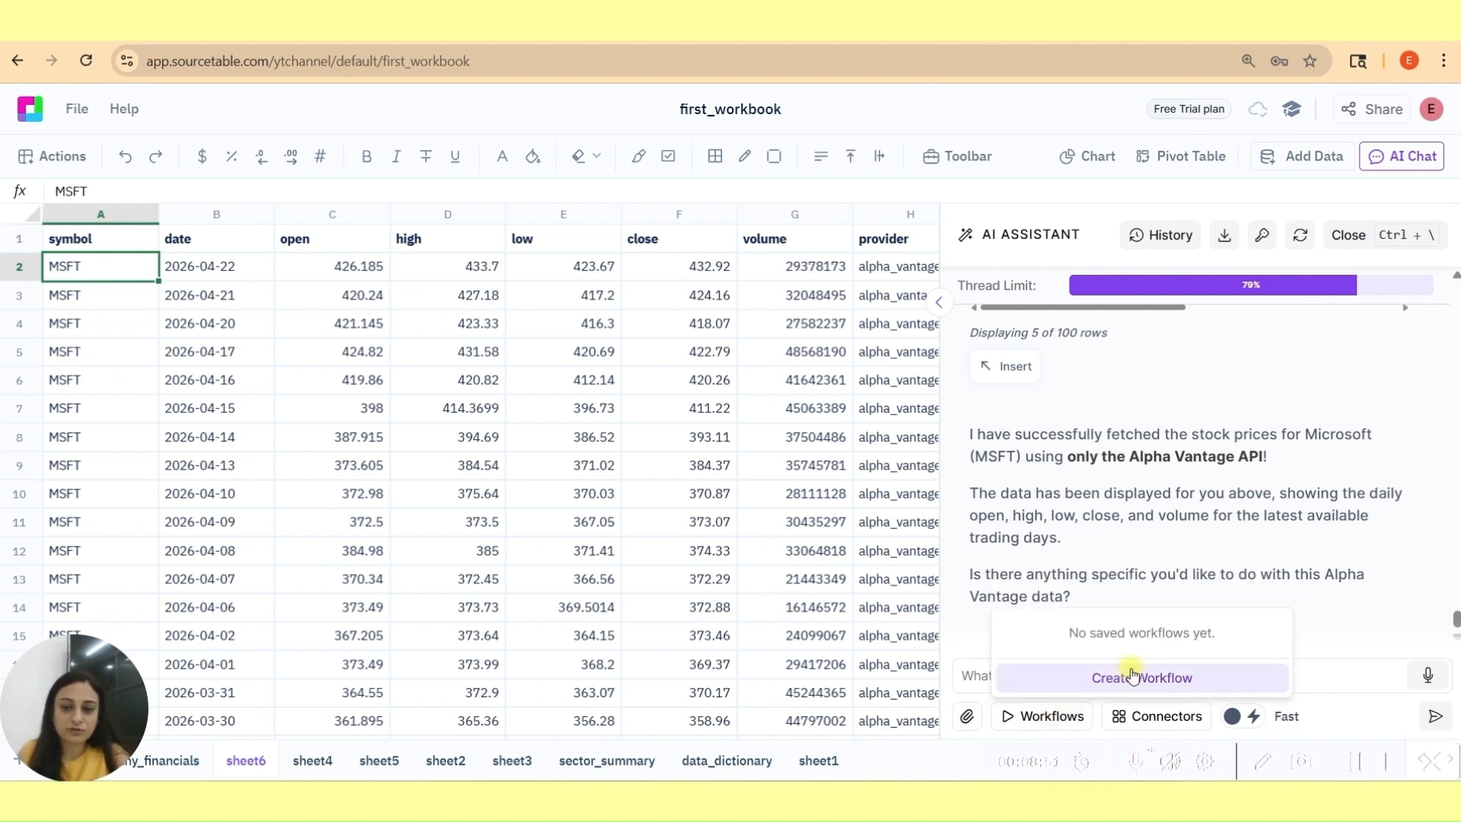
{"action": "left_click", "coordinate": [1096, 675]}
Review the generated title, description, checklist and example data, and save the workflow as "Fetch MSFT last 15 days of stock prices via Alpha Vantage".
{"action": "left_click", "coordinate": [417, 230]}
{"action": "left_click_drag", "start_coordinate": [904, 242], "coordinate": [442, 237]}
{"action": "scroll", "coordinate": [766, 402], "scroll_direction": "down", "scroll_amount": 1}
{"action": "scroll", "coordinate": [766, 402], "scroll_direction": "down", "scroll_amount": 2}
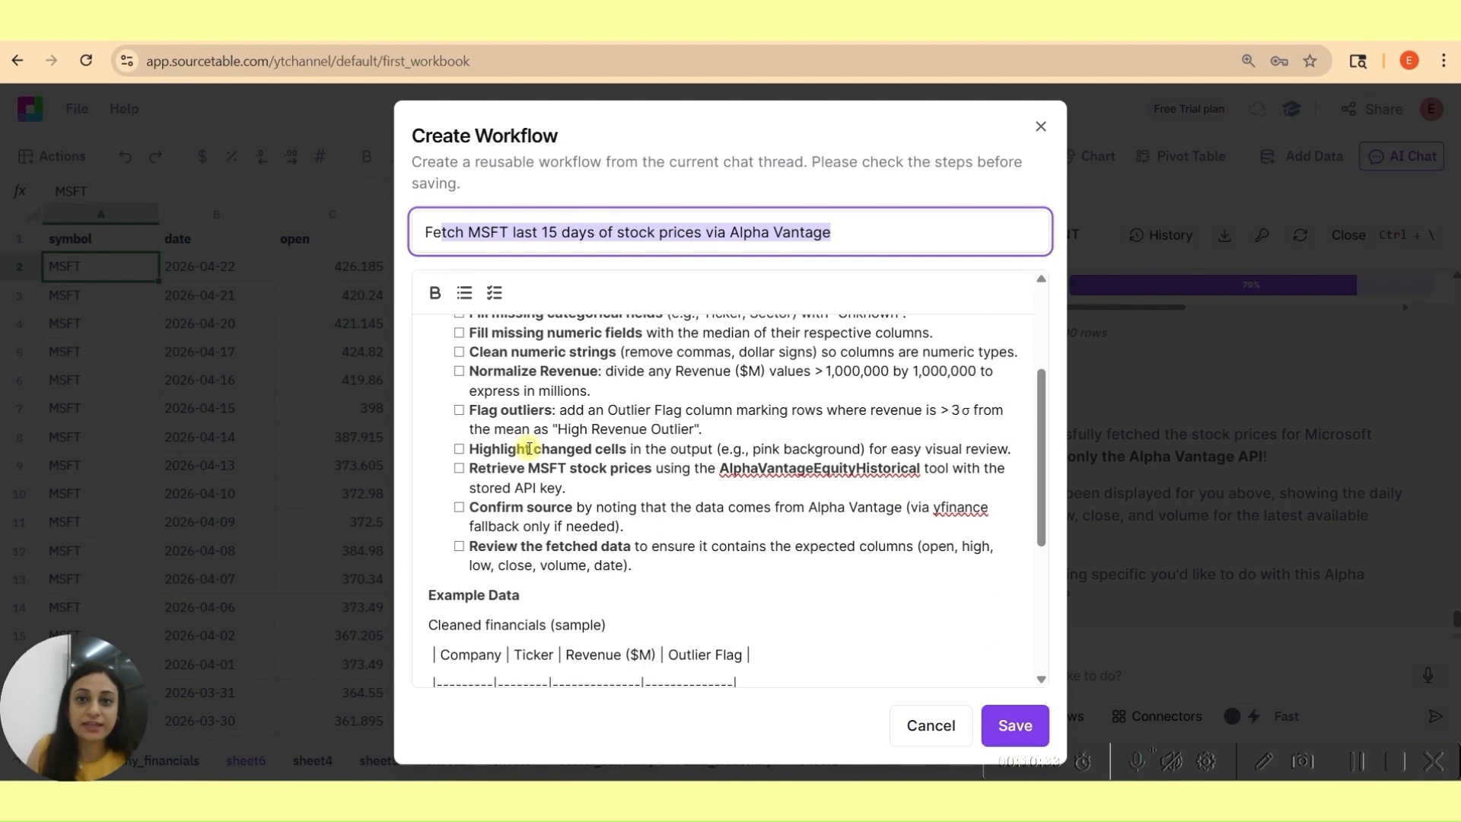
{"action": "scroll", "coordinate": [529, 449], "scroll_direction": "up", "scroll_amount": 1}
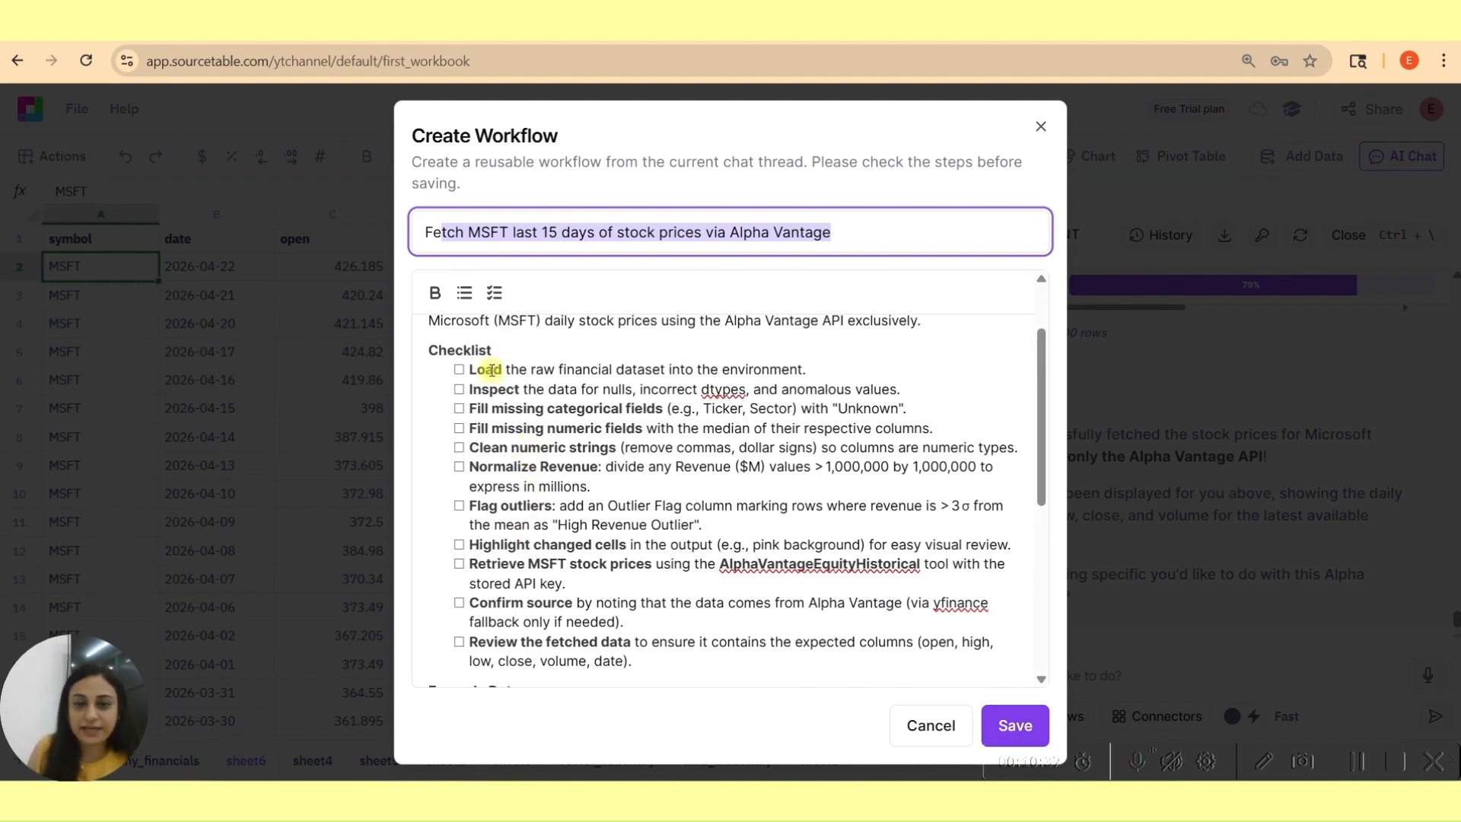
{"action": "left_click", "coordinate": [524, 411]}
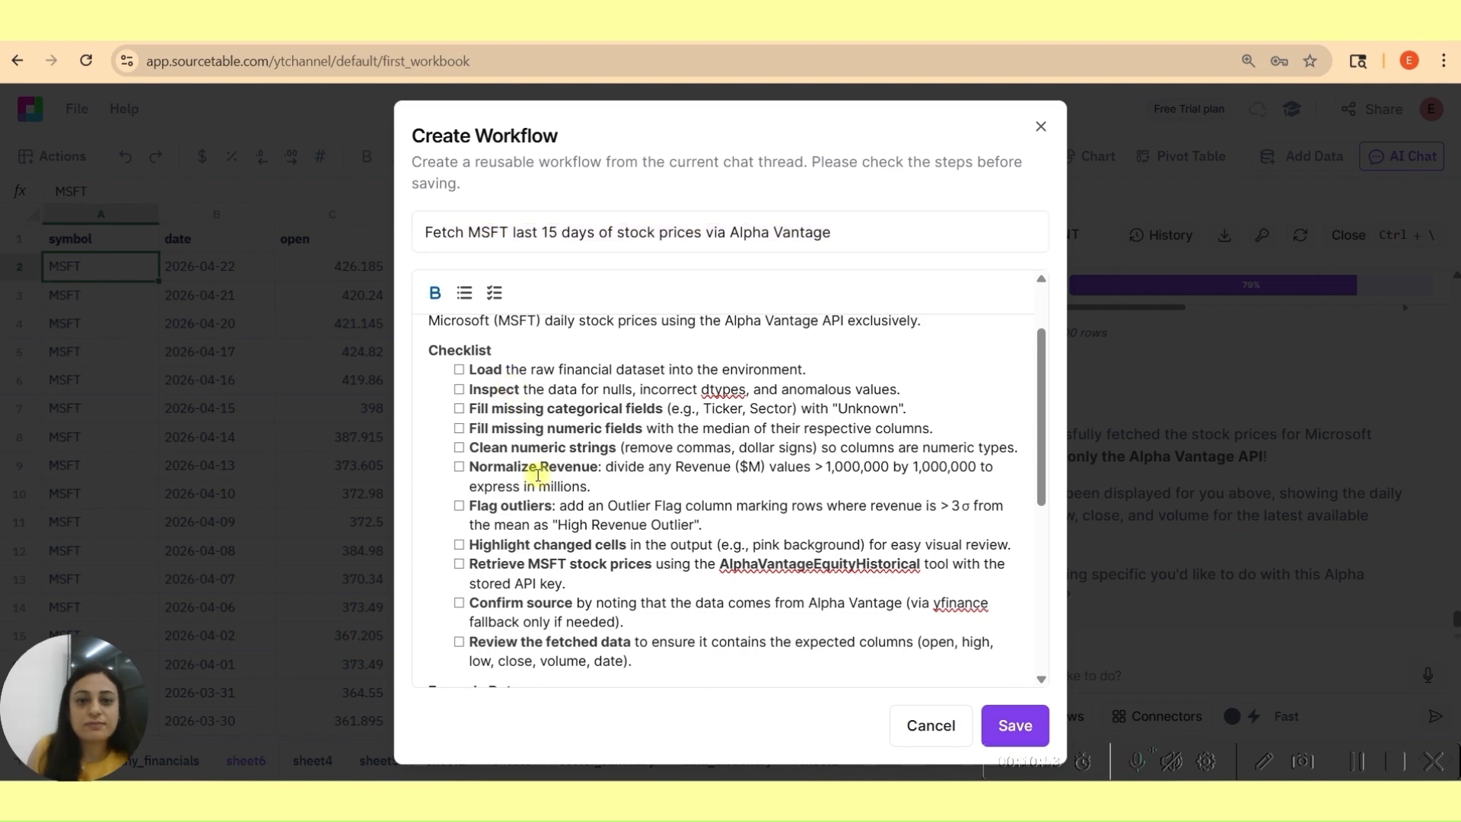
{"action": "left_click_drag", "start_coordinate": [520, 466], "coordinate": [614, 487]}
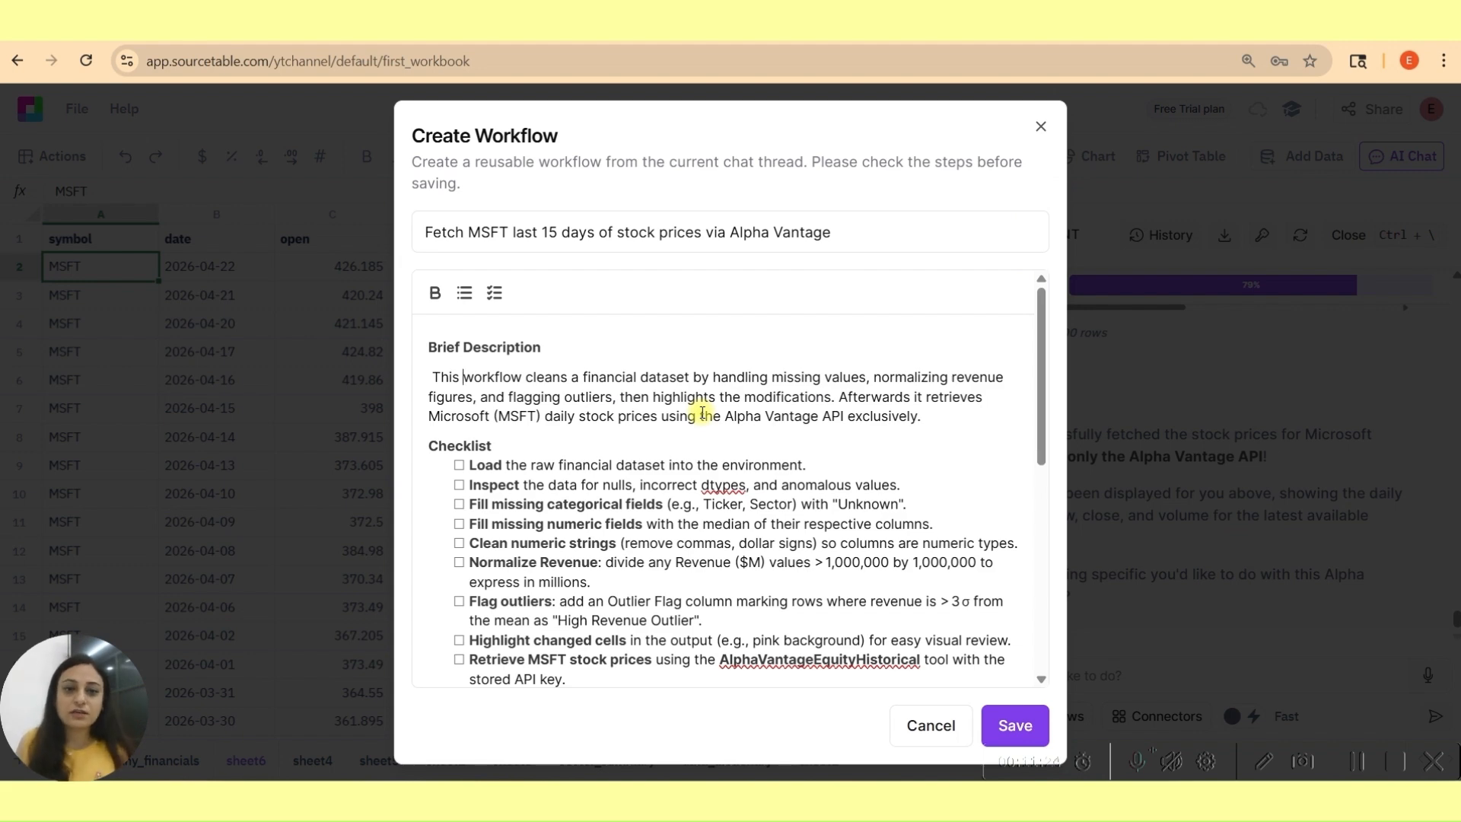
{"action": "scroll", "coordinate": [506, 449], "scroll_direction": "down", "scroll_amount": 10}
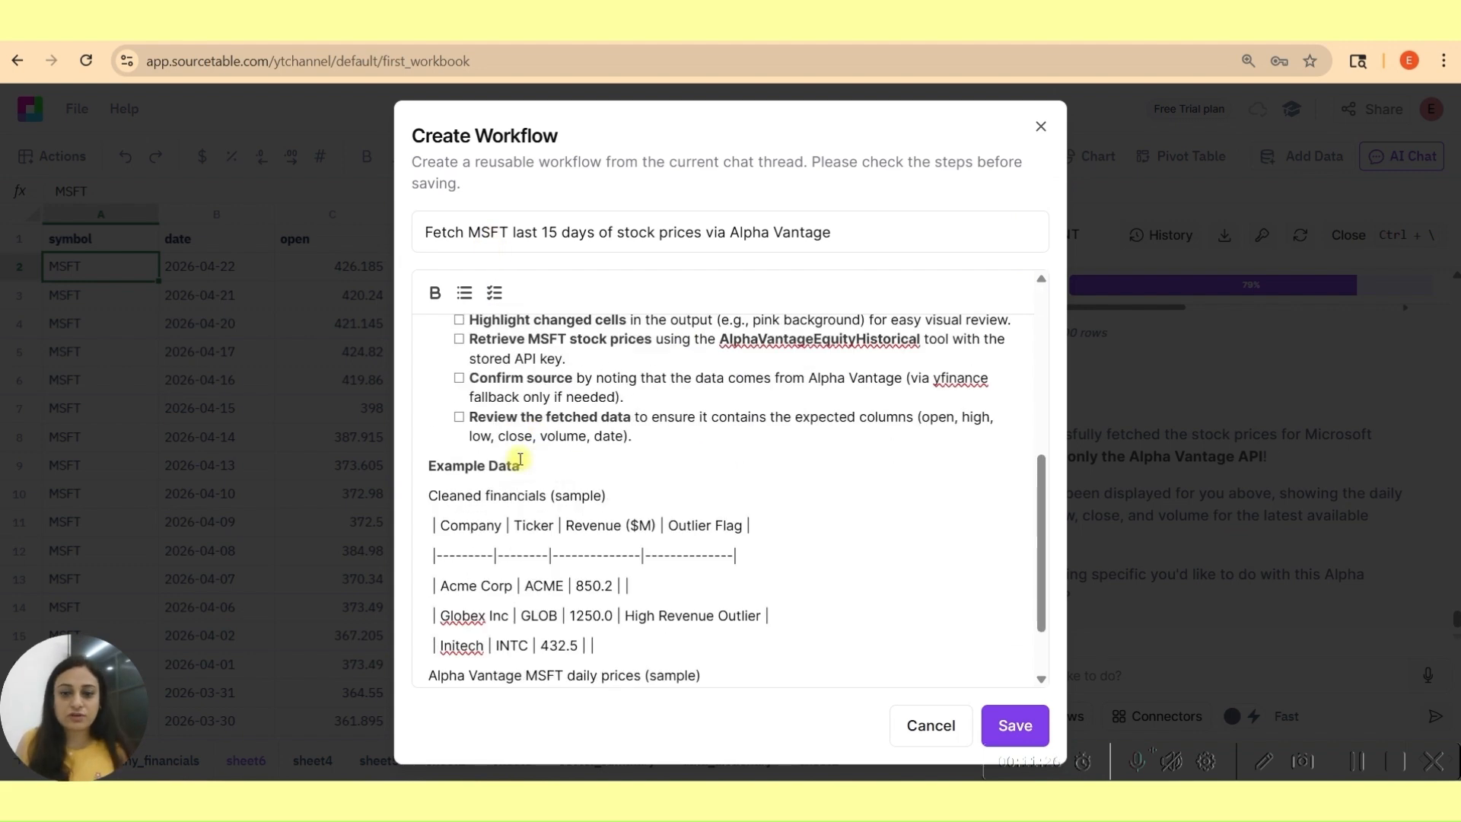
{"action": "scroll", "coordinate": [619, 502], "scroll_direction": "up", "scroll_amount": 10}
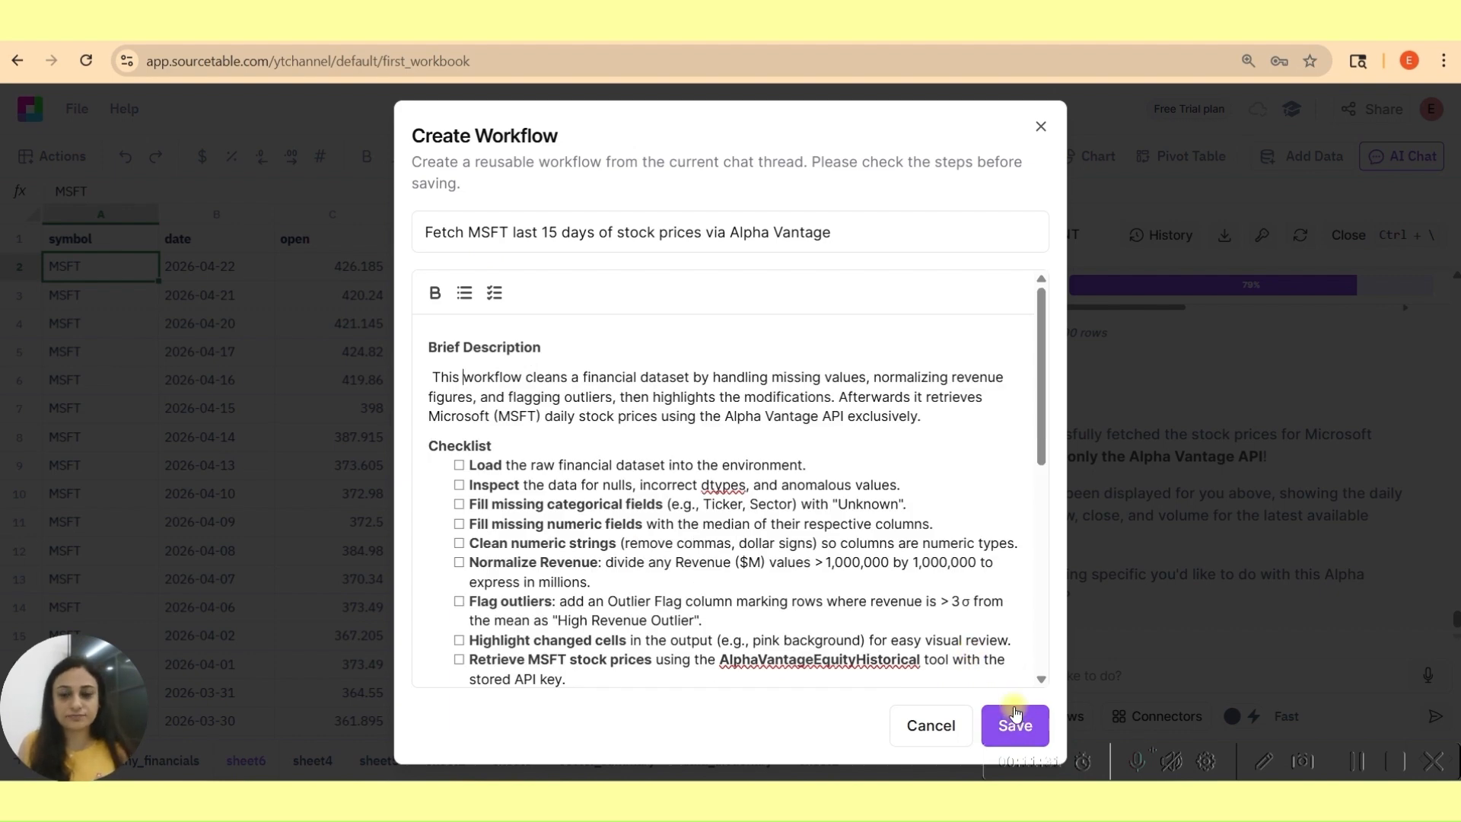
{"action": "left_click", "coordinate": [1015, 723]}
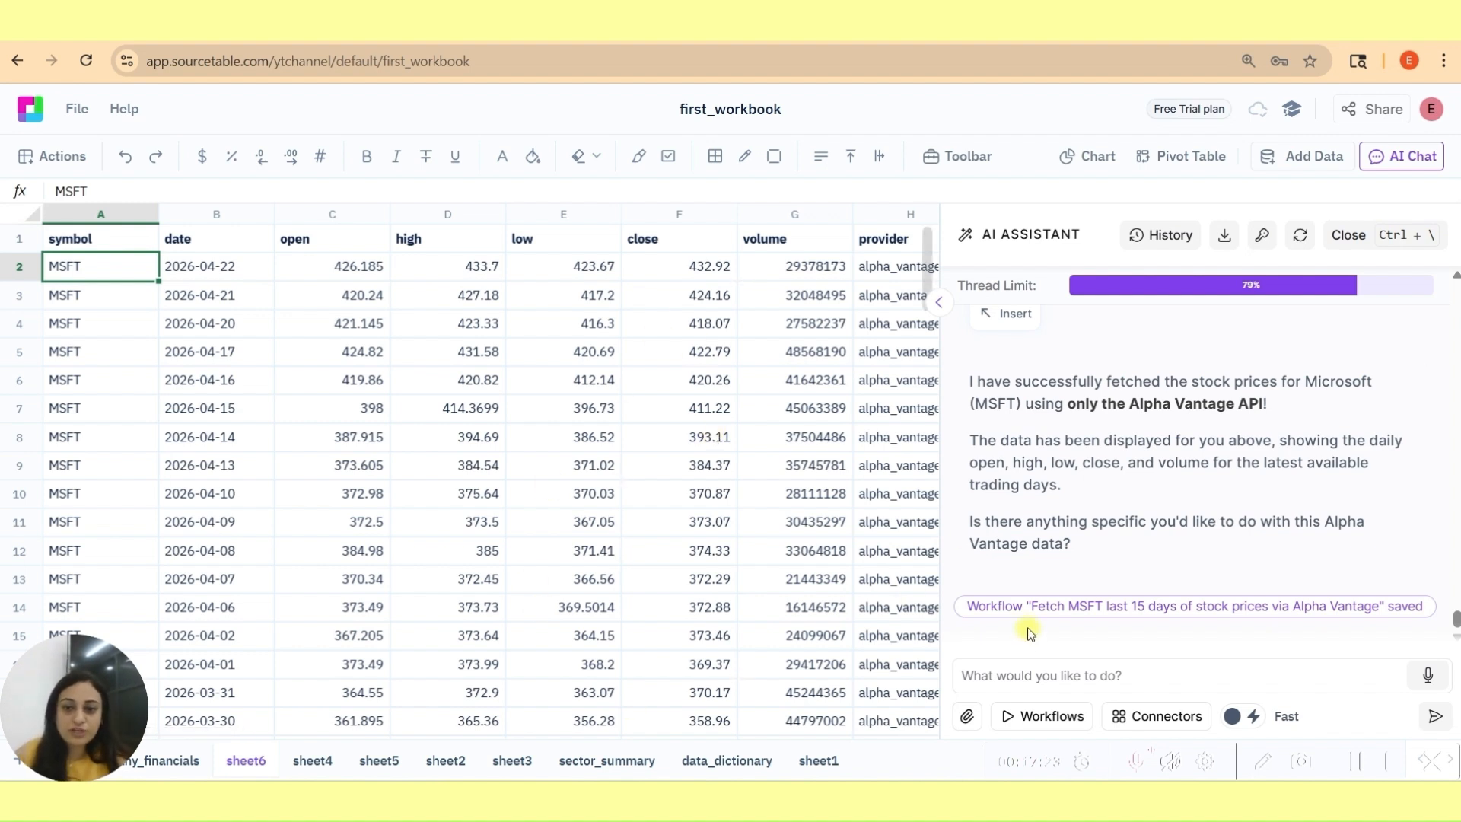
Ask the AI assistant "crate a chart for stock prices data for last 7 days" and view the resulting chart enlarged.
{"action": "left_click", "coordinate": [1018, 678]}
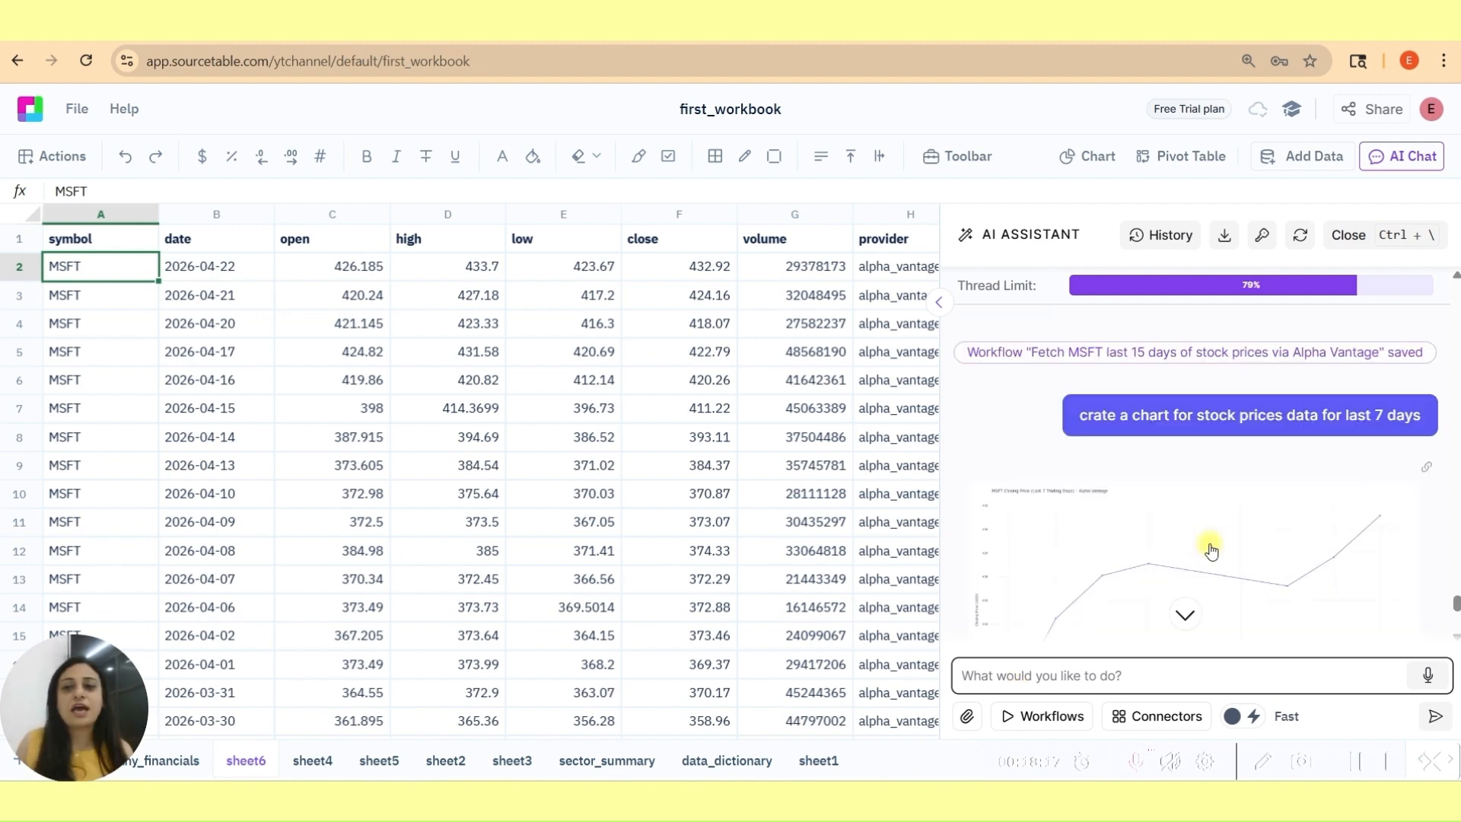
{"action": "scroll", "coordinate": [1210, 538], "scroll_direction": "up", "scroll_amount": 2}
{"action": "scroll", "coordinate": [1209, 539], "scroll_direction": "up", "scroll_amount": 1}
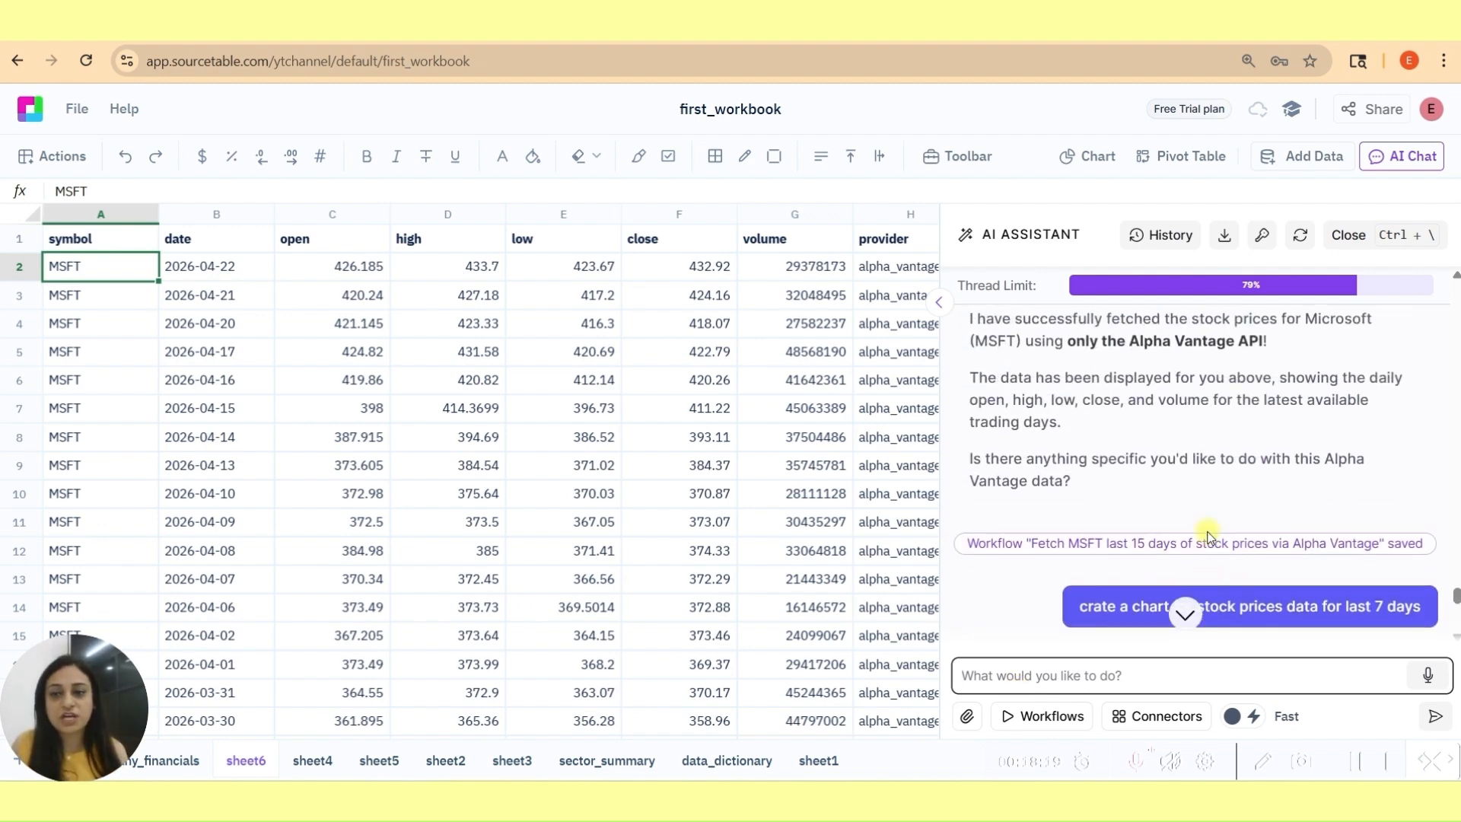
{"action": "scroll", "coordinate": [1209, 538], "scroll_direction": "down", "scroll_amount": 1}
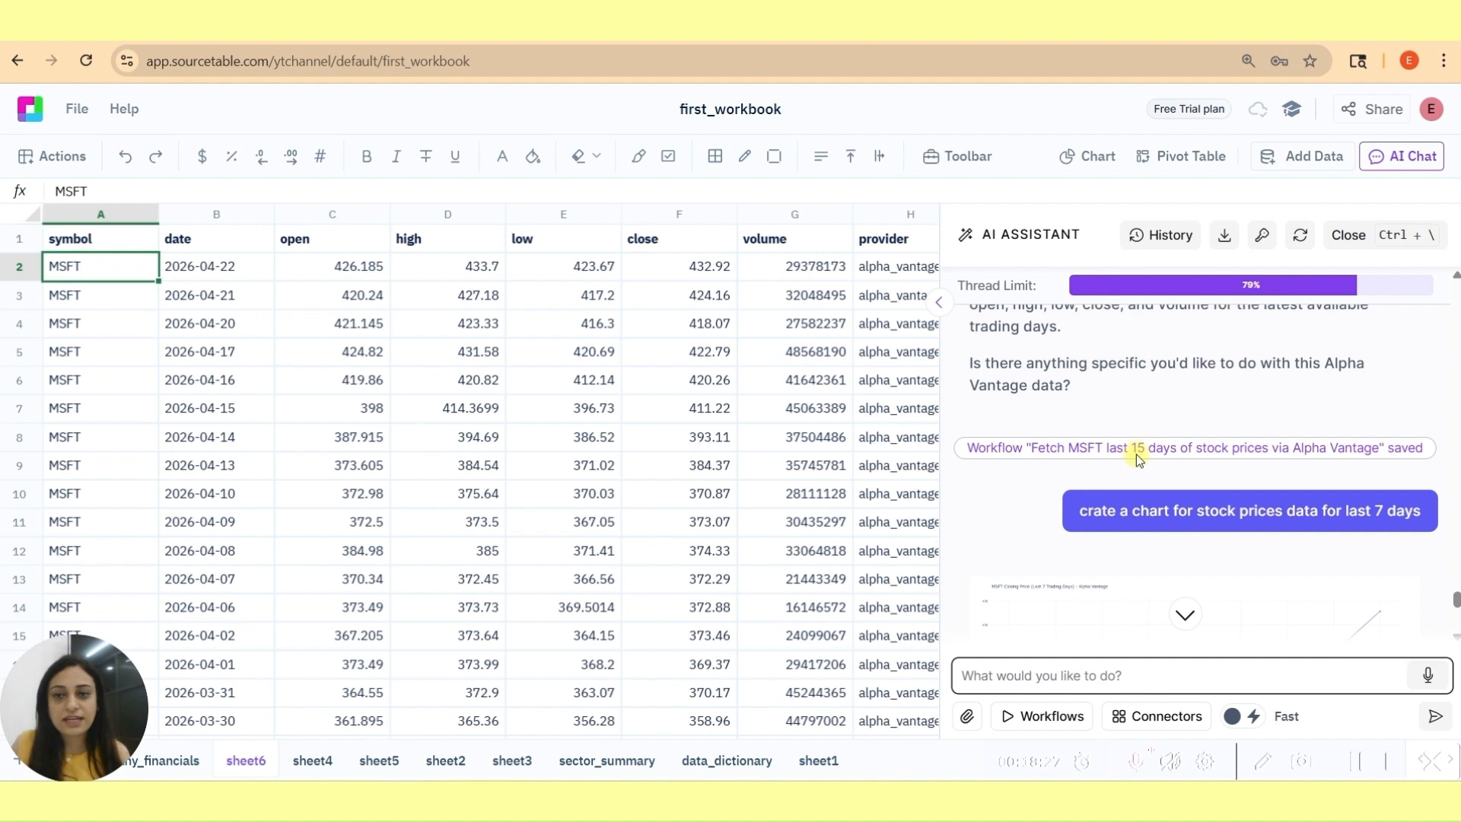
{"action": "scroll", "coordinate": [1142, 466], "scroll_direction": "down", "scroll_amount": 4}
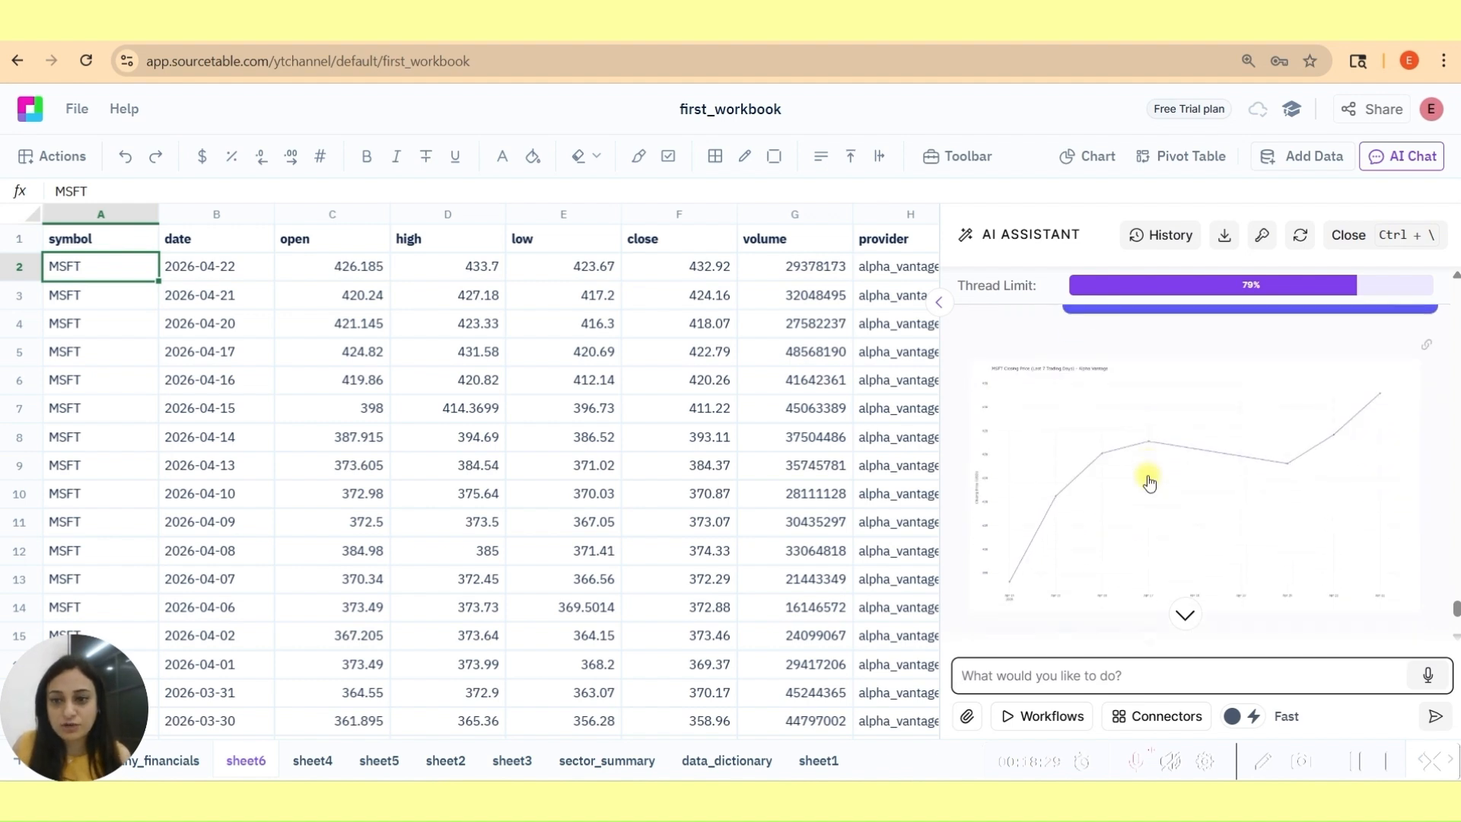
{"action": "left_click", "coordinate": [1143, 461]}
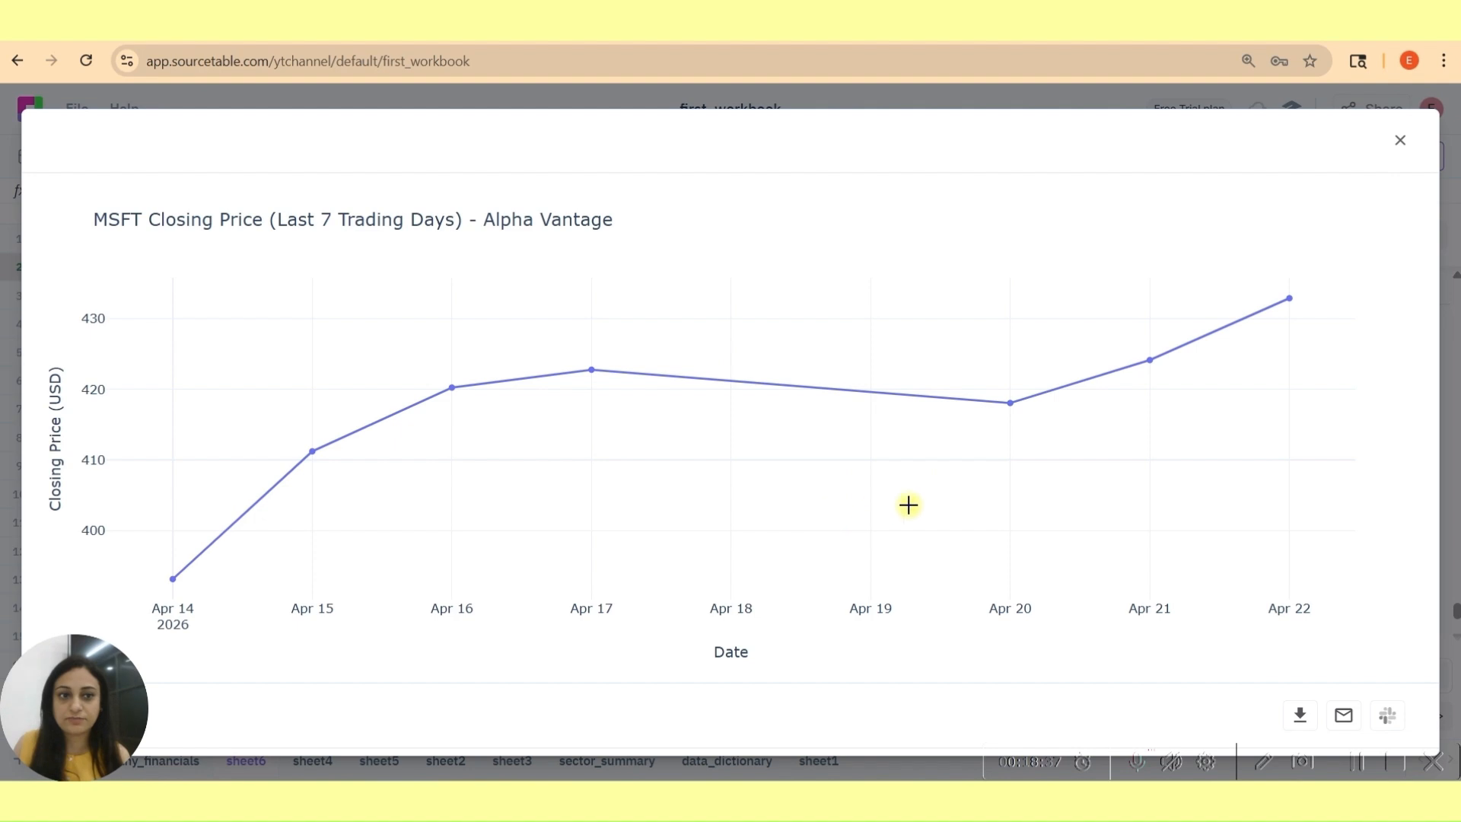
{"action": "left_click", "coordinate": [1401, 141]}
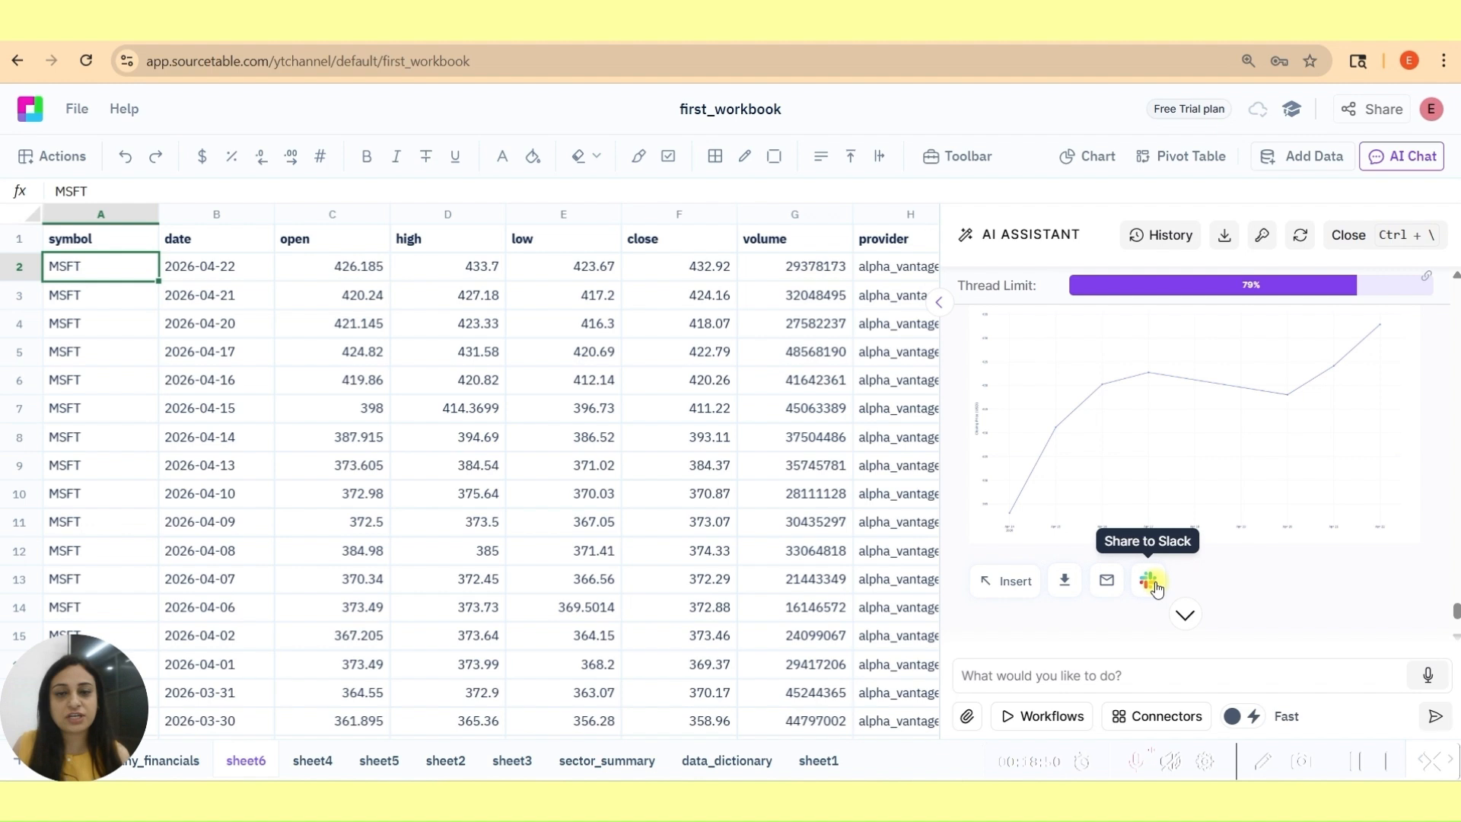
Ask the AI assistant "change it to candkestick chart type" and examine the new chart against the request.
{"action": "scroll", "coordinate": [1141, 533], "scroll_direction": "down", "scroll_amount": 5}
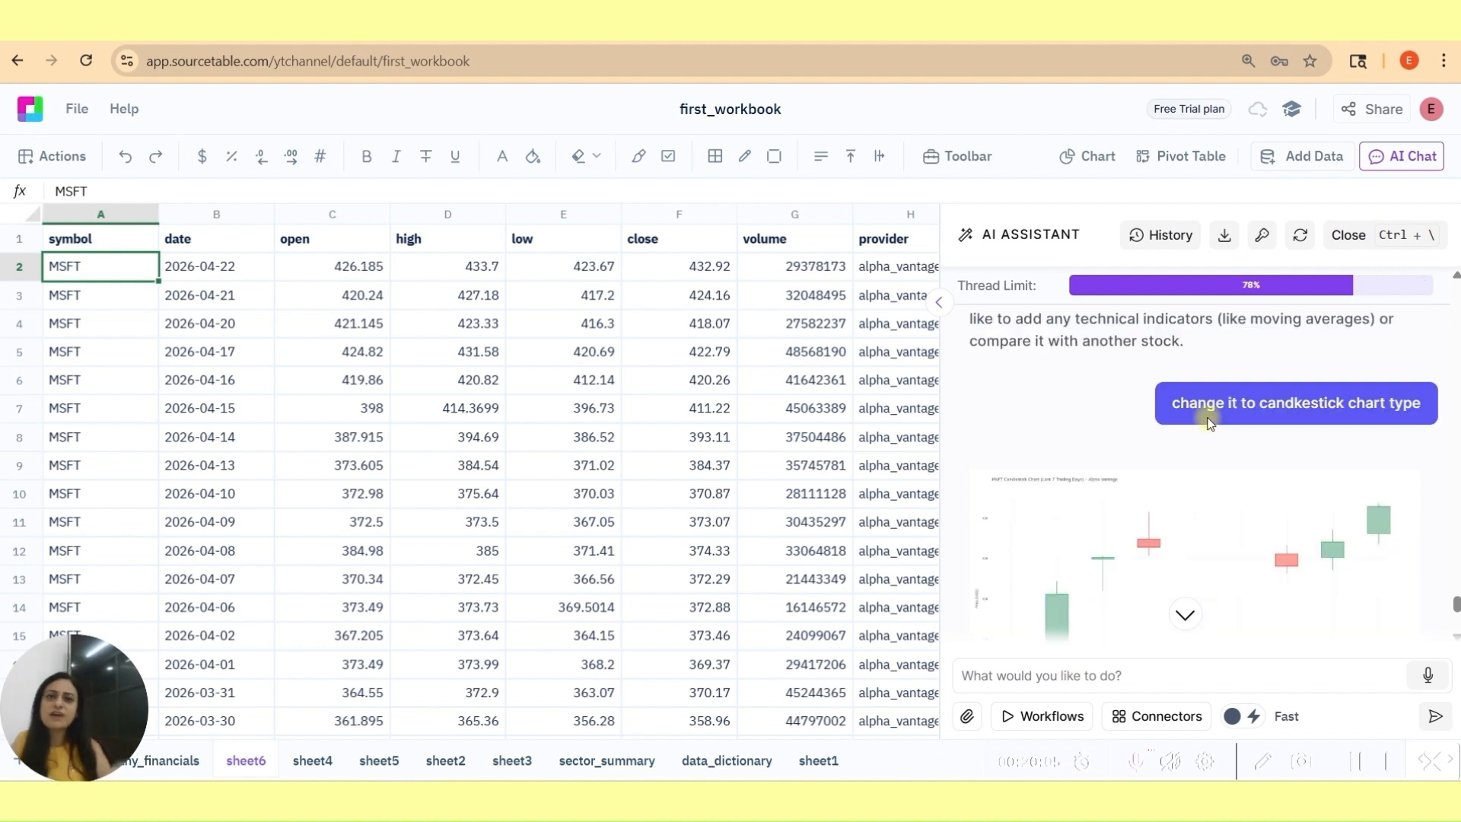
{"action": "scroll", "coordinate": [1208, 422], "scroll_direction": "up", "scroll_amount": 2}
{"action": "scroll", "coordinate": [1233, 434], "scroll_direction": "down", "scroll_amount": 2}
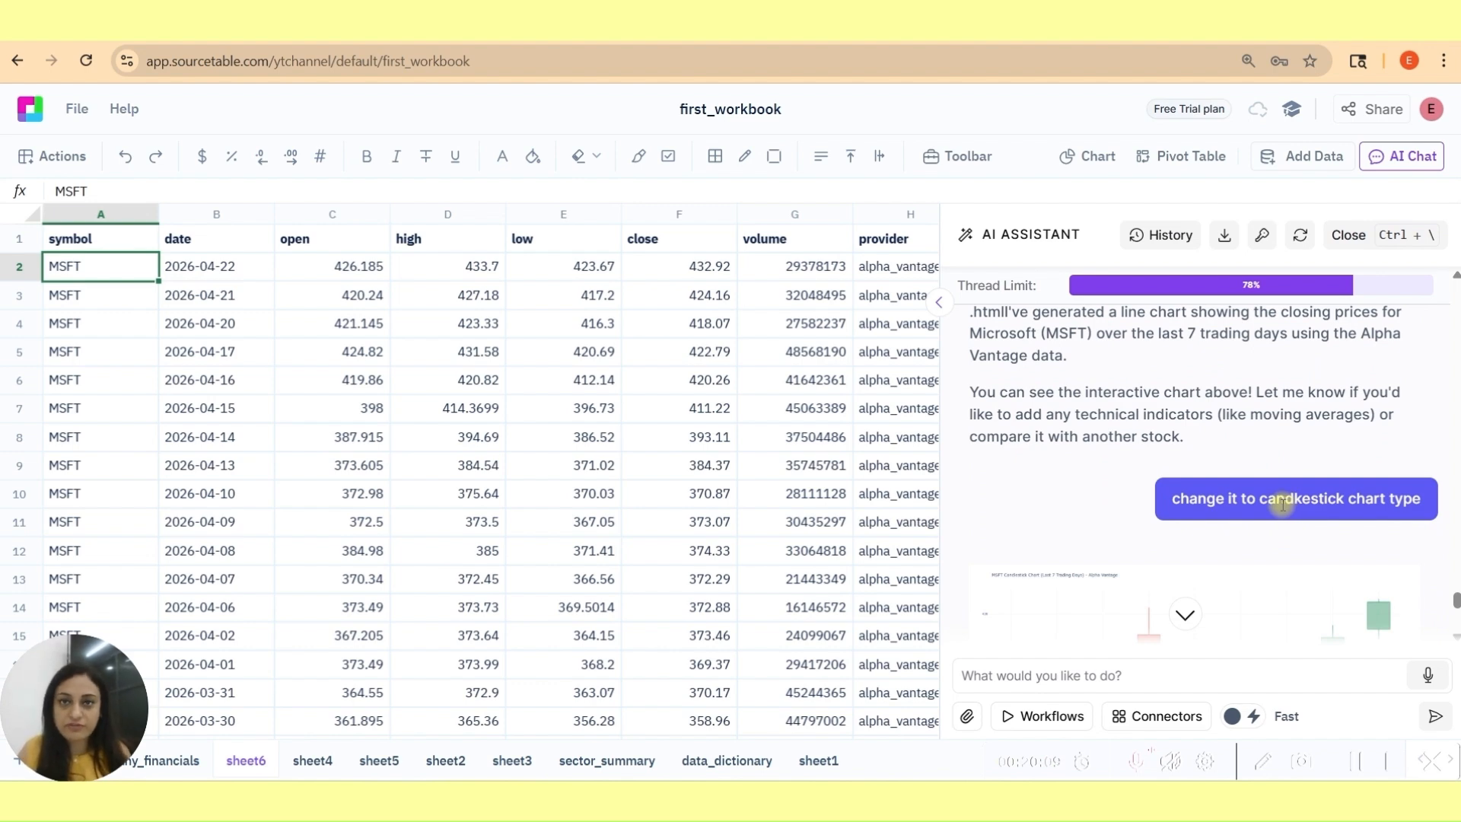
{"action": "scroll", "coordinate": [1284, 495], "scroll_direction": "down", "scroll_amount": 2}
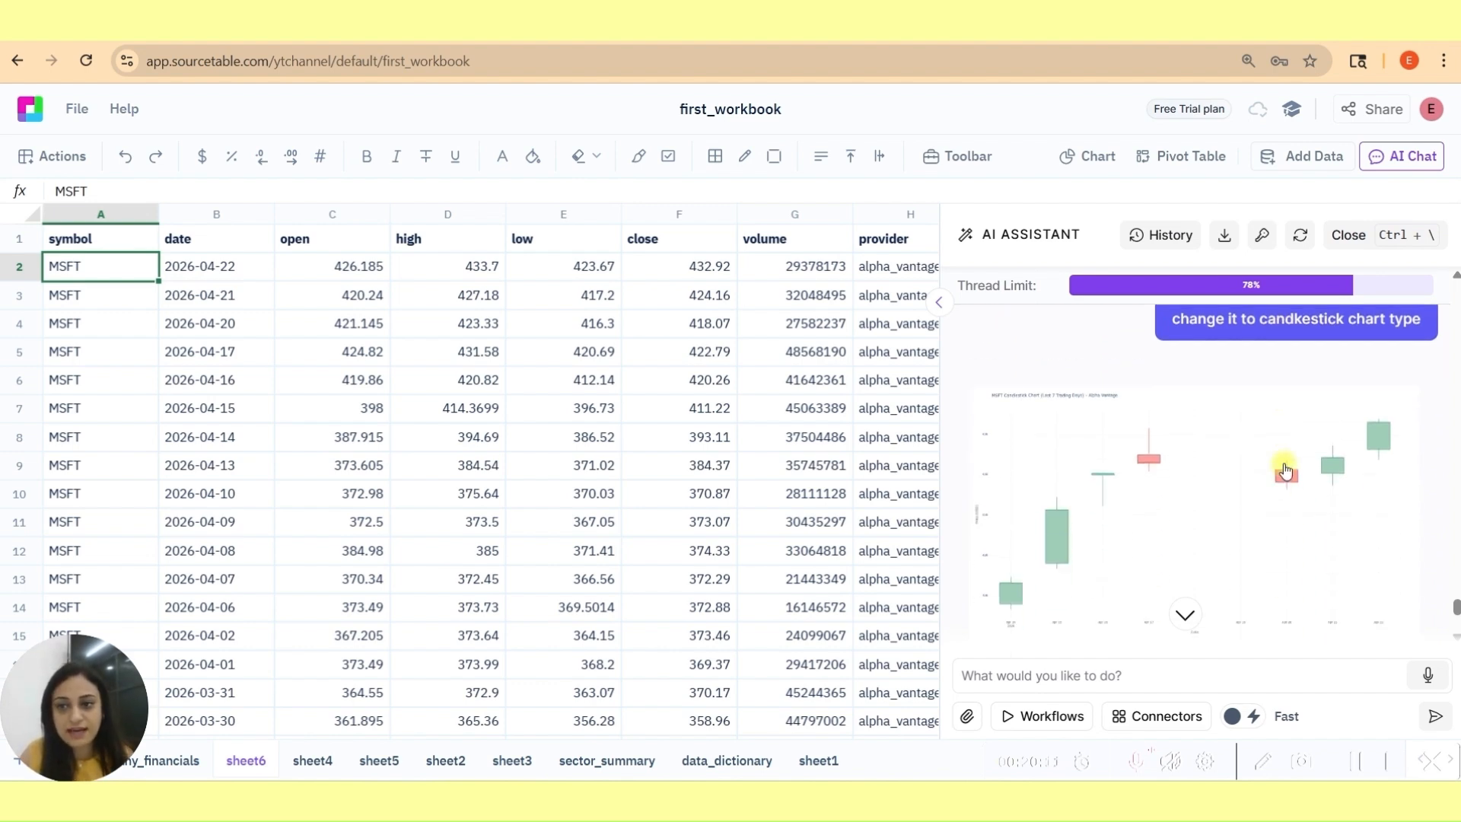
{"action": "scroll", "coordinate": [1310, 335], "scroll_direction": "up", "scroll_amount": 1}
{"action": "double_click", "coordinate": [1308, 404]}
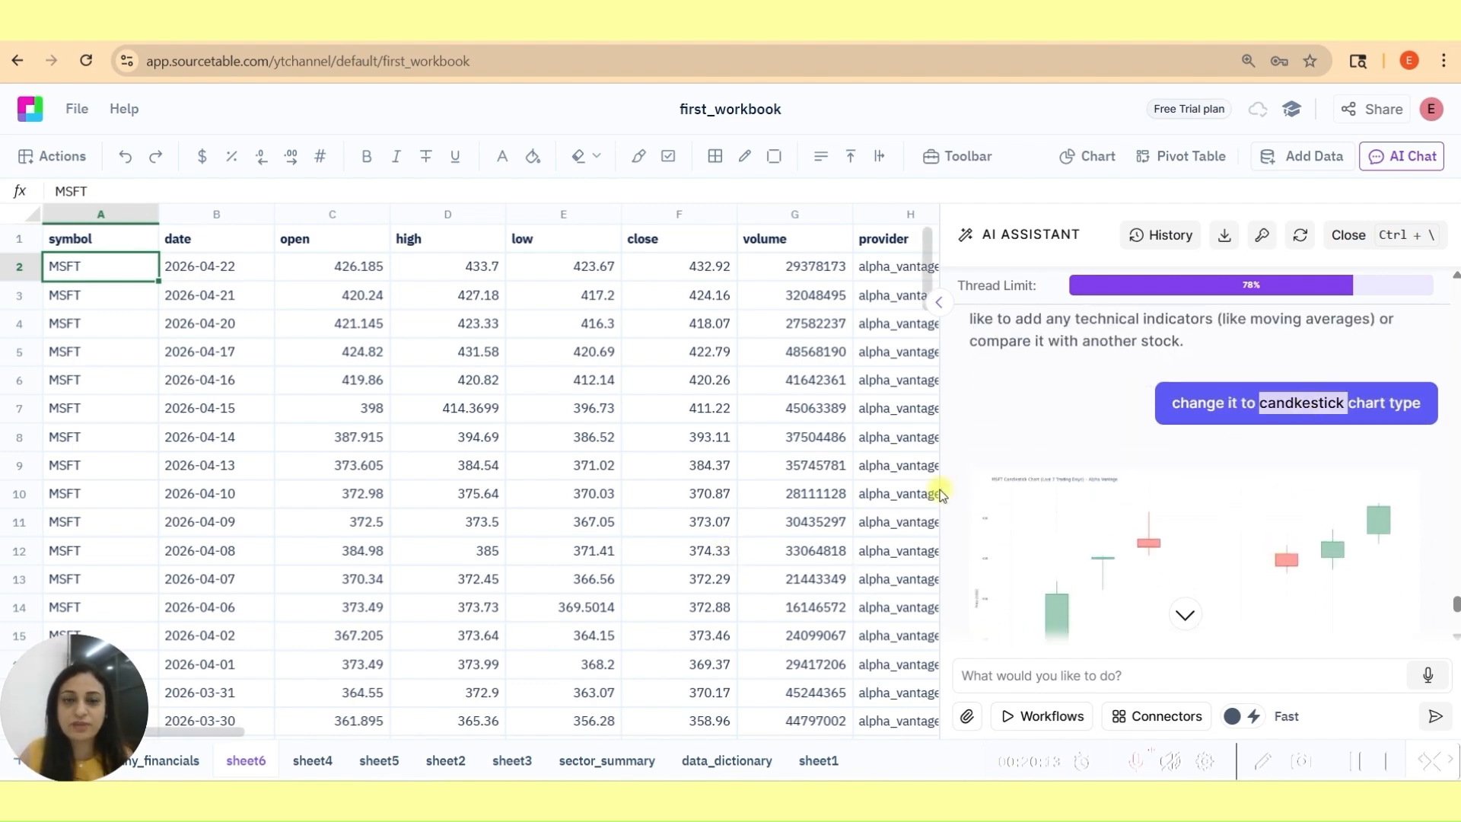
Insert the assistant's MSFT candlestick chart into the sheet and reposition it slightly lower over the stock data.
{"action": "scroll", "coordinate": [1024, 522], "scroll_direction": "down", "scroll_amount": 1}
{"action": "scroll", "coordinate": [1058, 518], "scroll_direction": "down", "scroll_amount": 1}
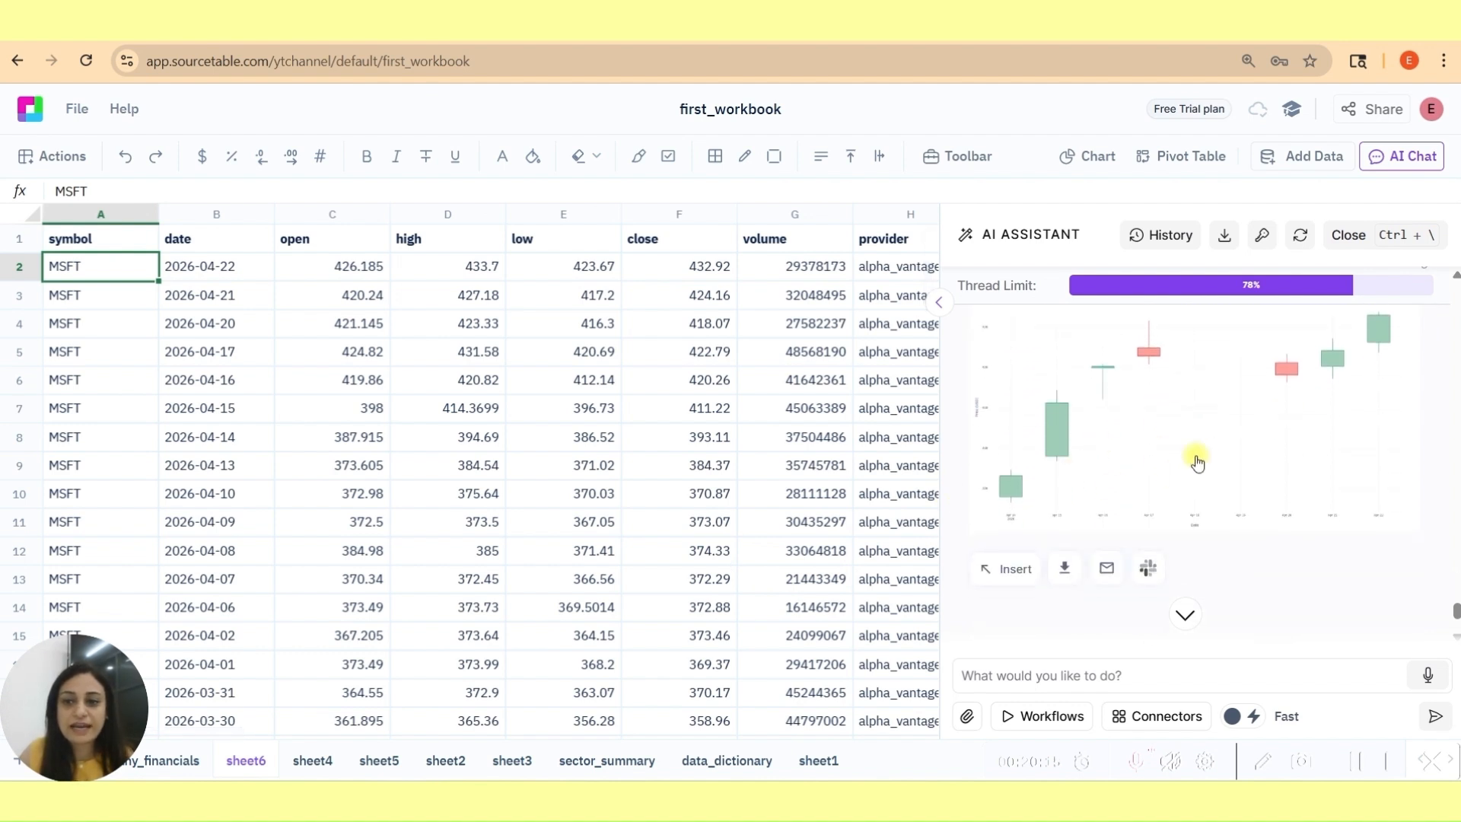
{"action": "left_click", "coordinate": [1034, 561]}
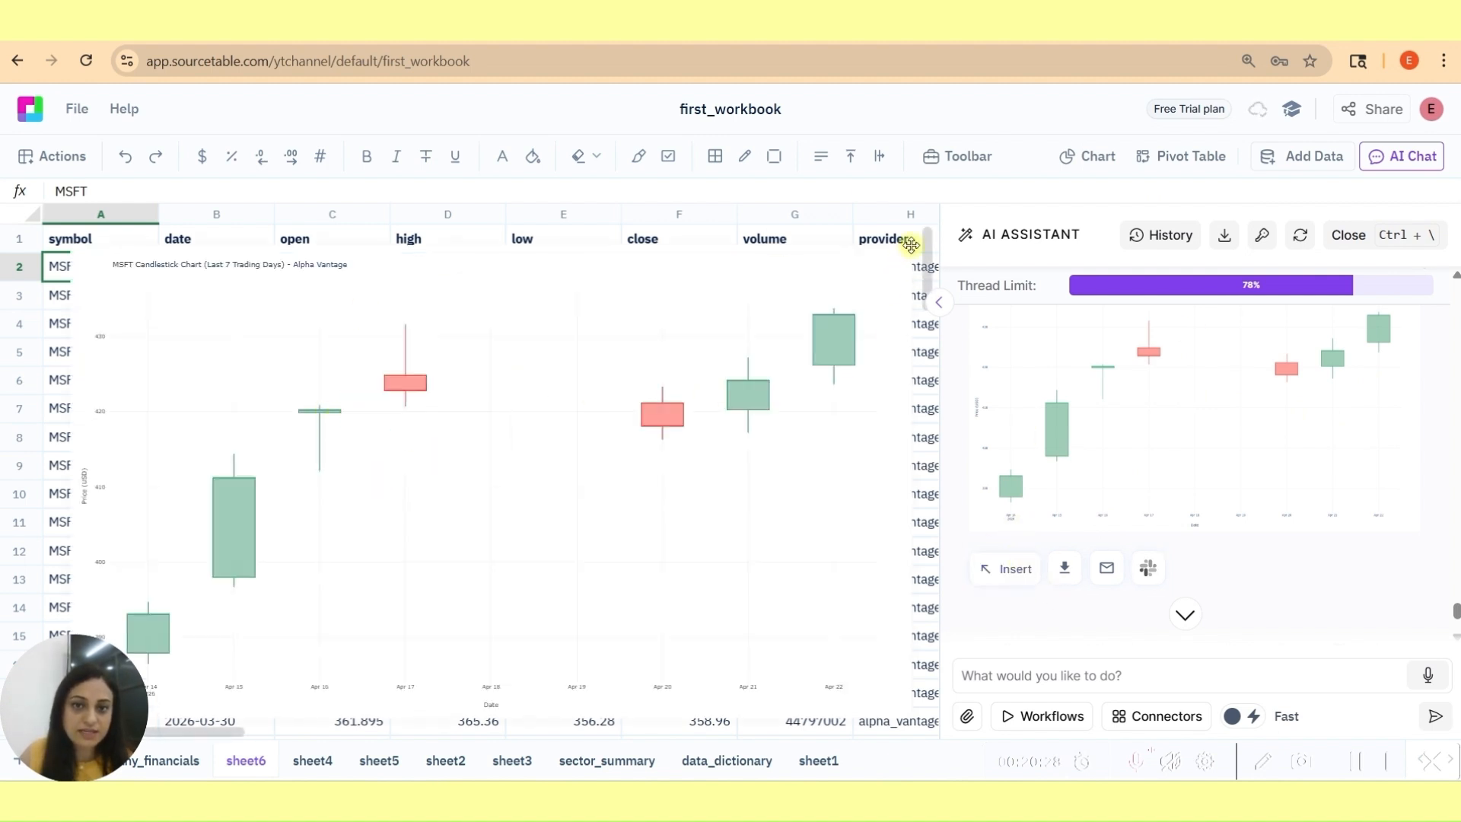
{"action": "left_click", "coordinate": [820, 278]}
{"action": "left_click_drag", "start_coordinate": [866, 268], "coordinate": [865, 318]}
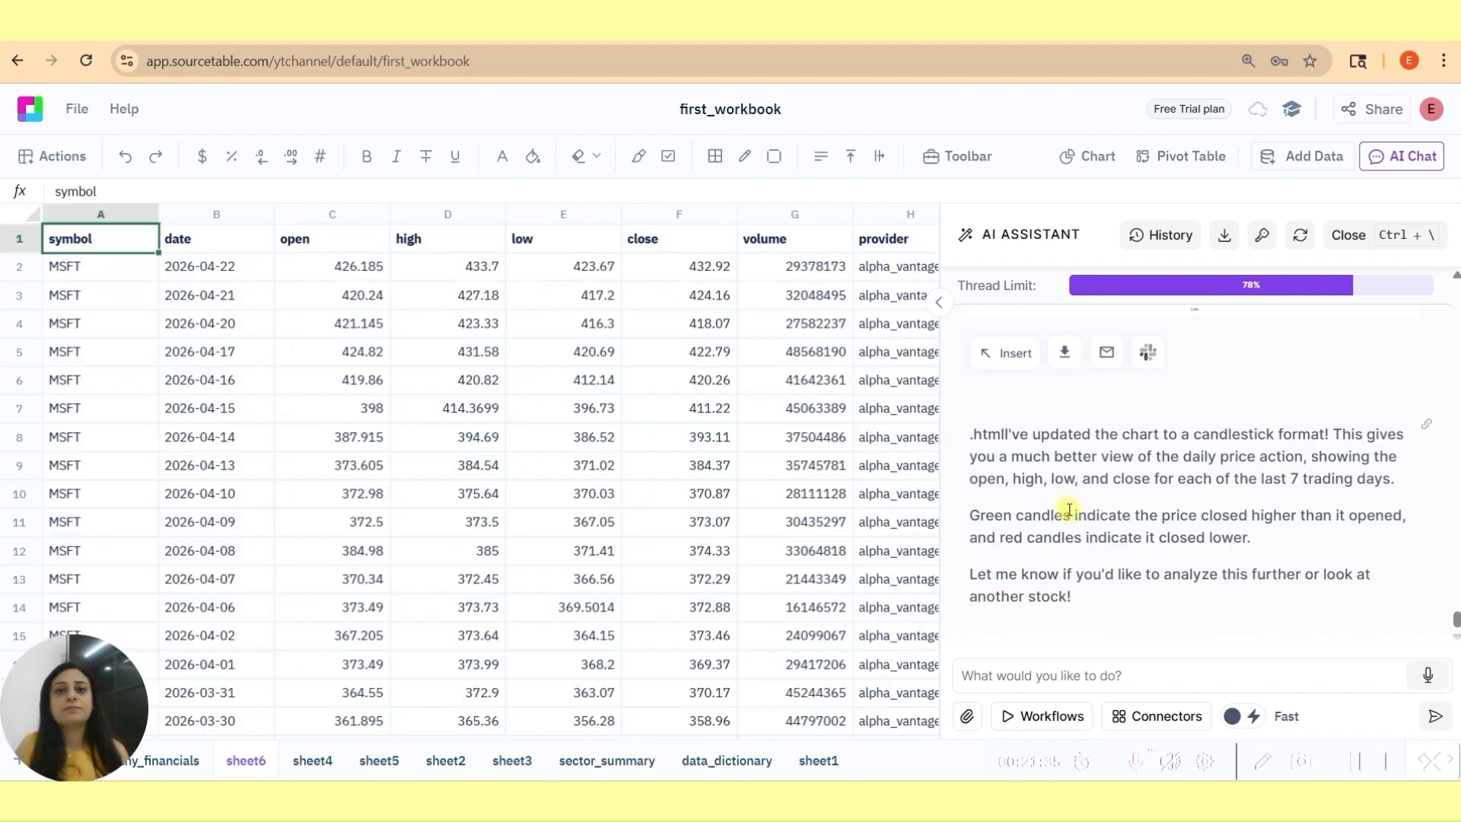
Read the assistant's explanation of the candlestick chart, including what the green and red candles mean.
{"action": "scroll", "coordinate": [1144, 408], "scroll_direction": "up", "scroll_amount": 4}
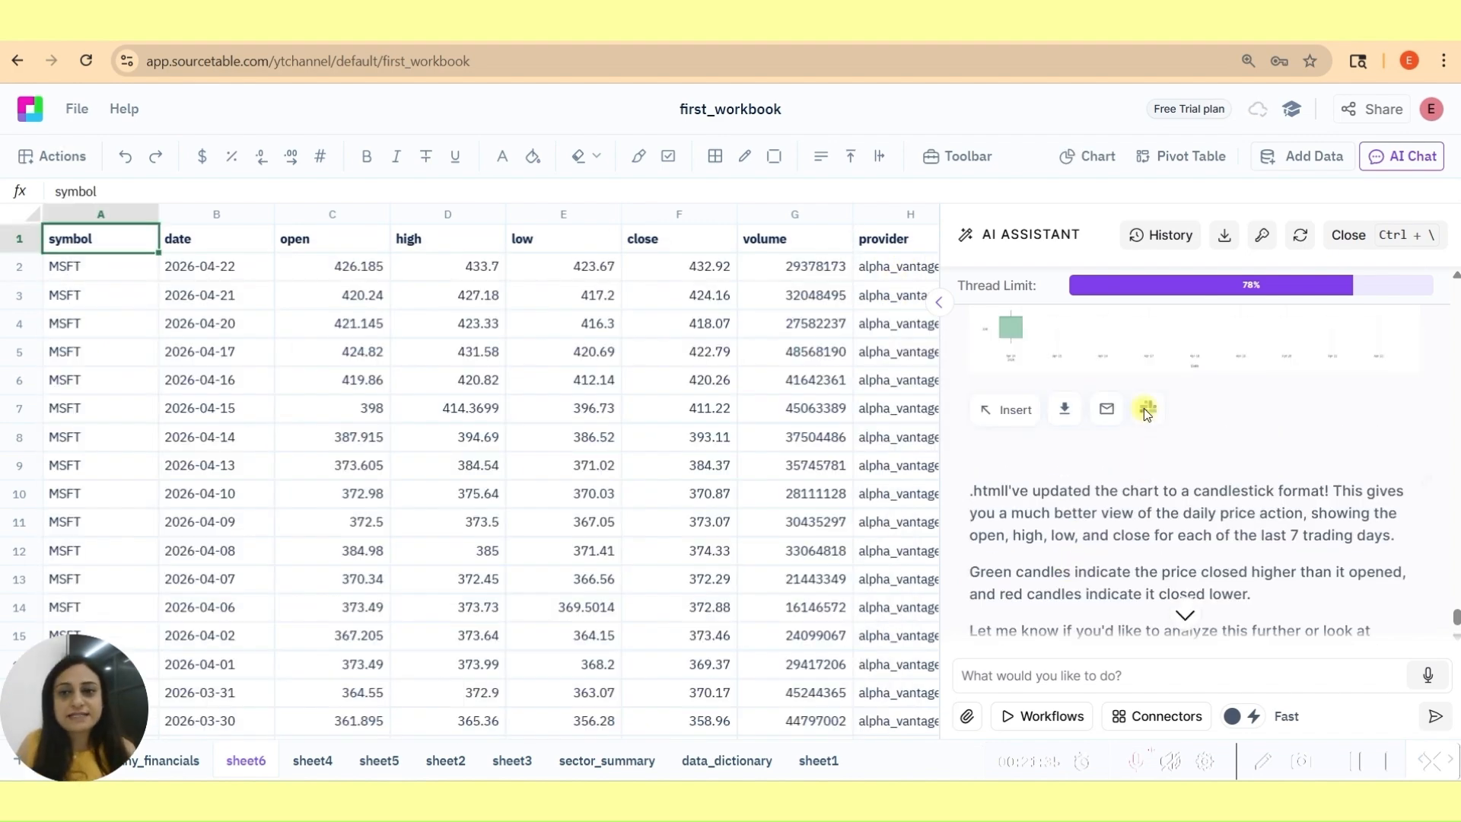
{"action": "scroll", "coordinate": [1143, 548], "scroll_direction": "down", "scroll_amount": 1}
{"action": "scroll", "coordinate": [1158, 605], "scroll_direction": "down", "scroll_amount": 3}
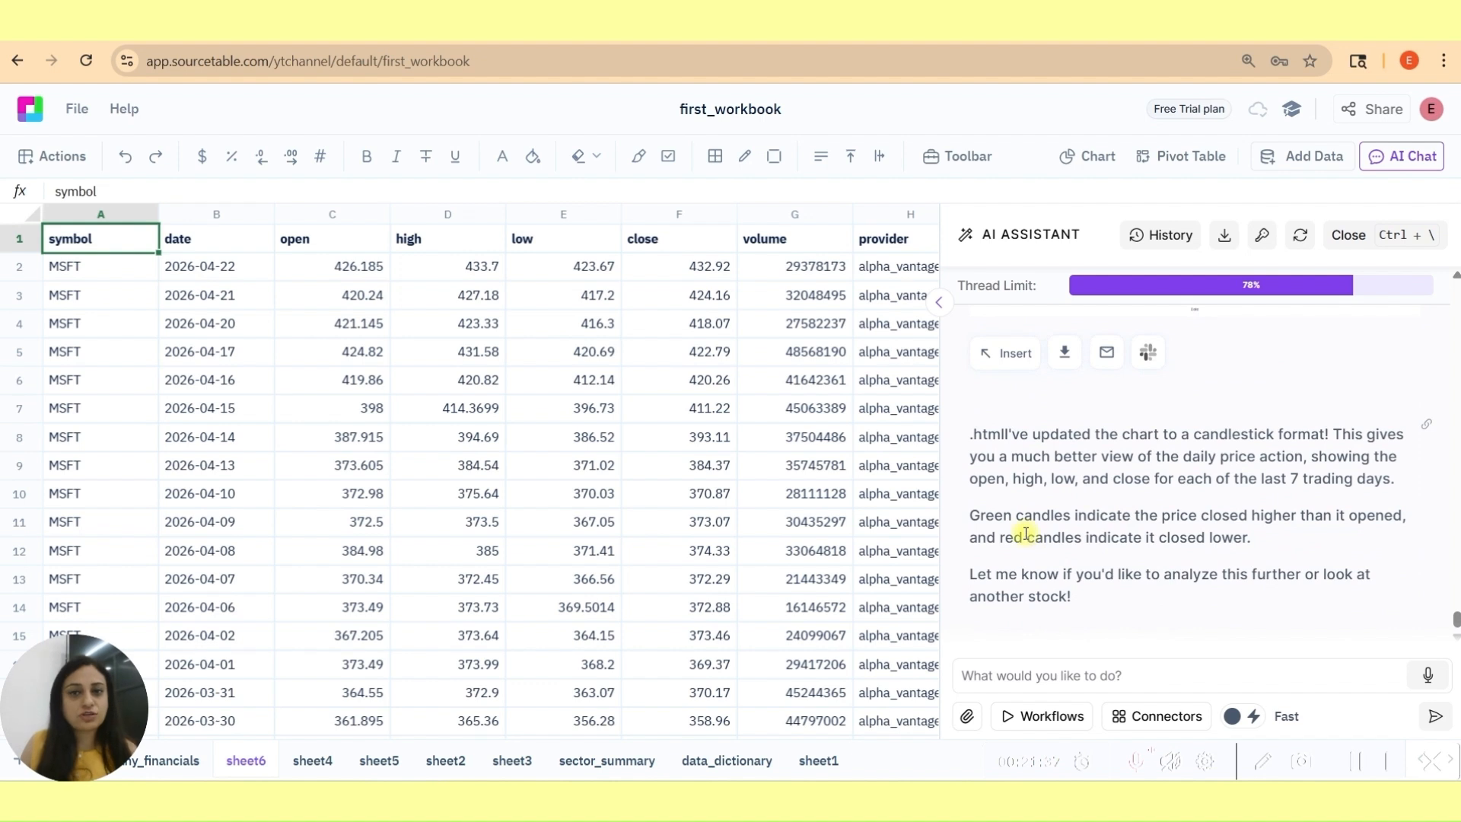
{"action": "left_click_drag", "start_coordinate": [1001, 520], "coordinate": [1077, 560]}
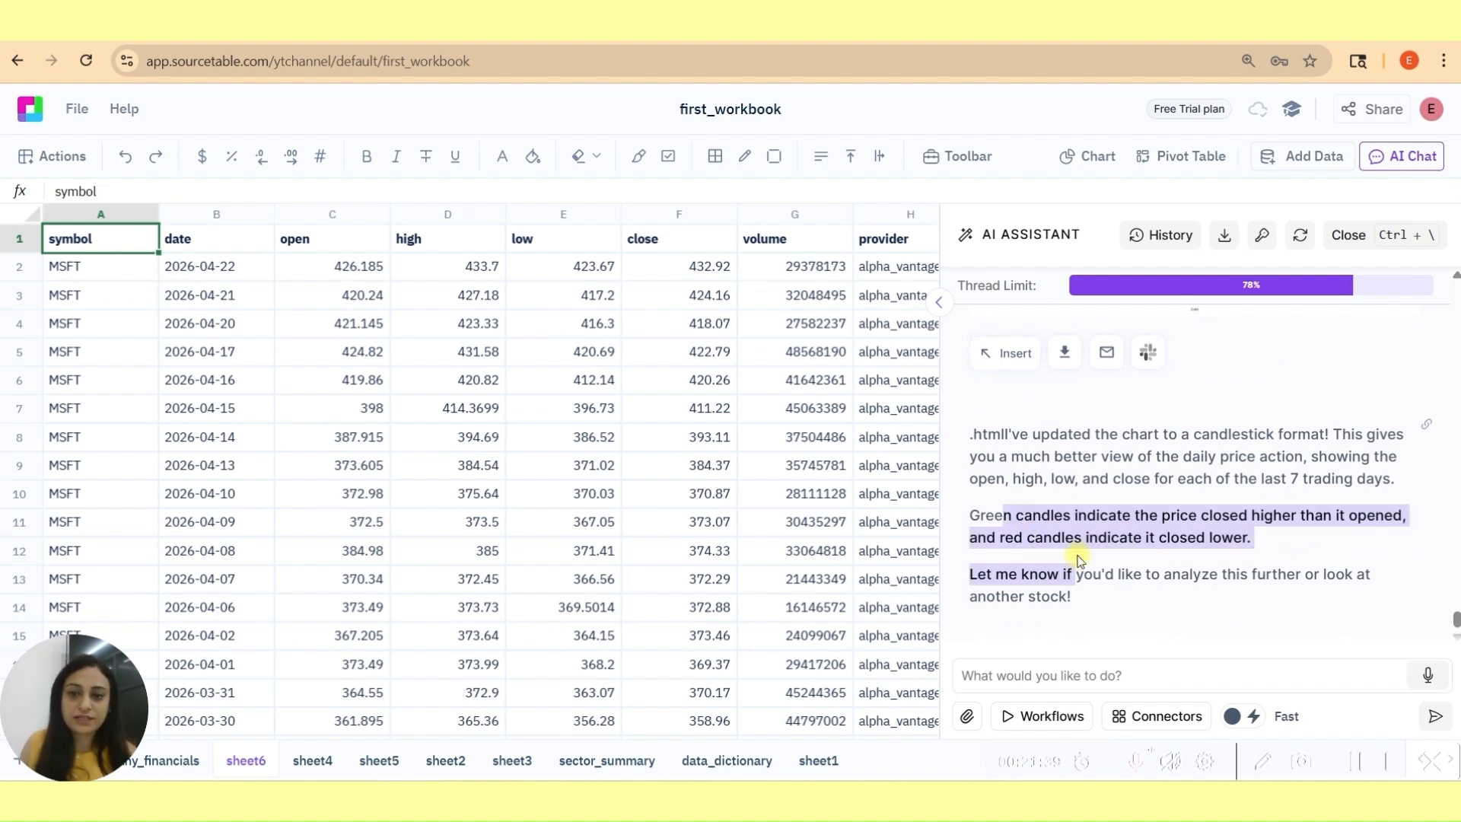
{"action": "left_click", "coordinate": [1103, 563]}
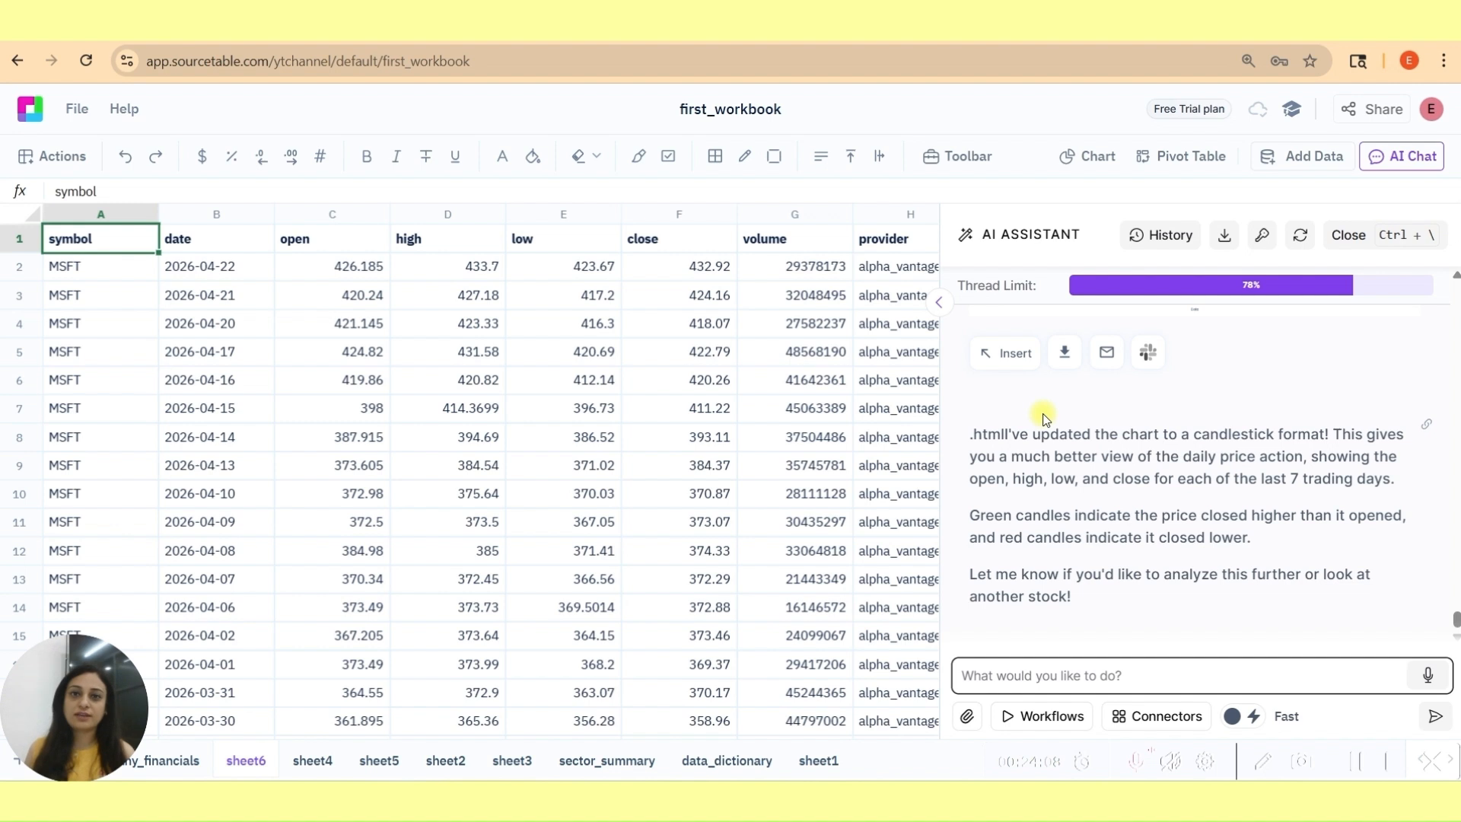
Ask the AI assistant "Use linear regression to predict 2025 revenue based on 3-year growth trends".
{"action": "type", "text": "Use linear regression to predict 2025 revenue based on 3-year growth trends"}
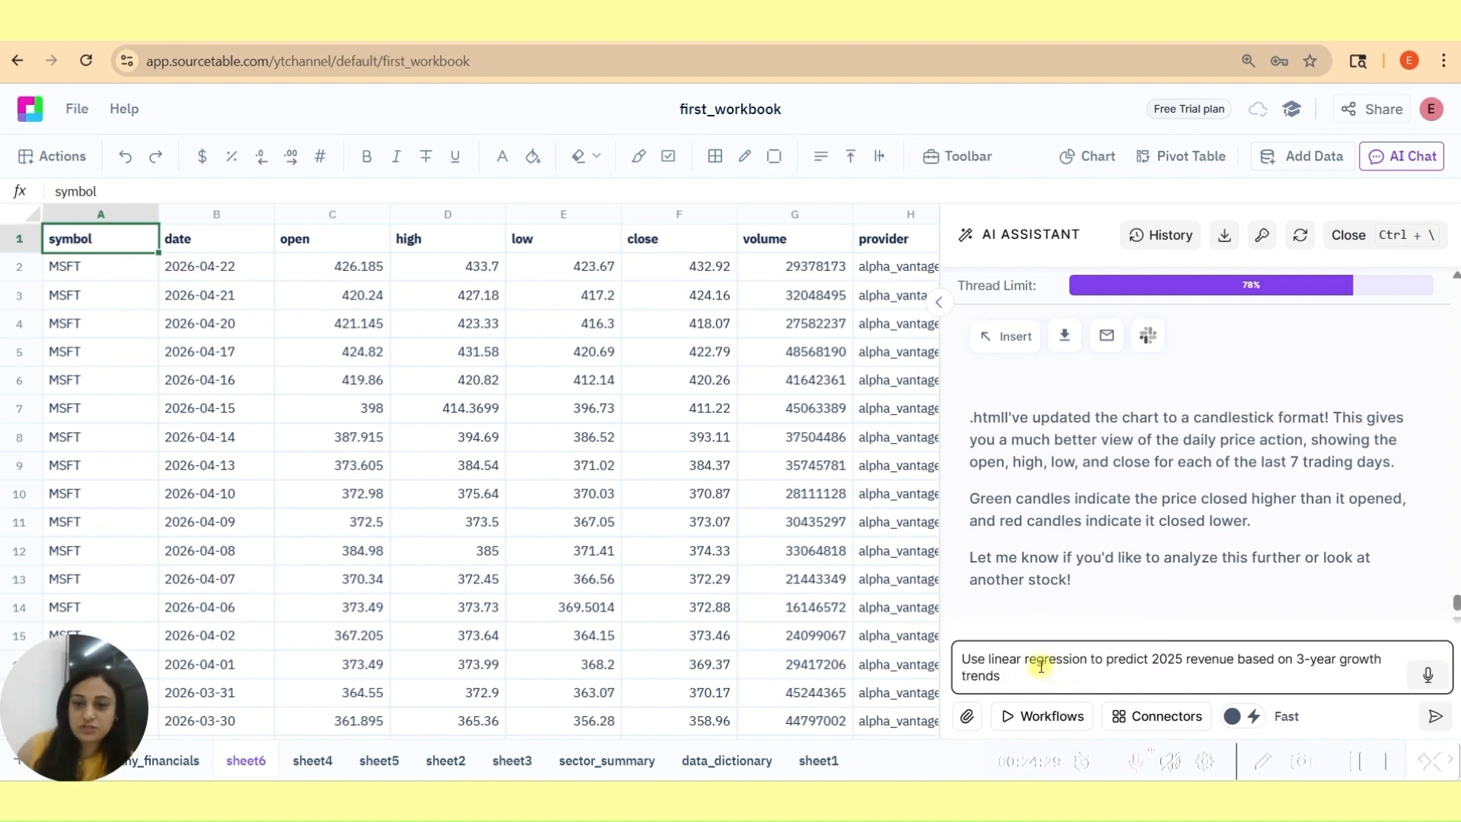
{"action": "left_click_drag", "start_coordinate": [1041, 667], "coordinate": [1219, 660]}
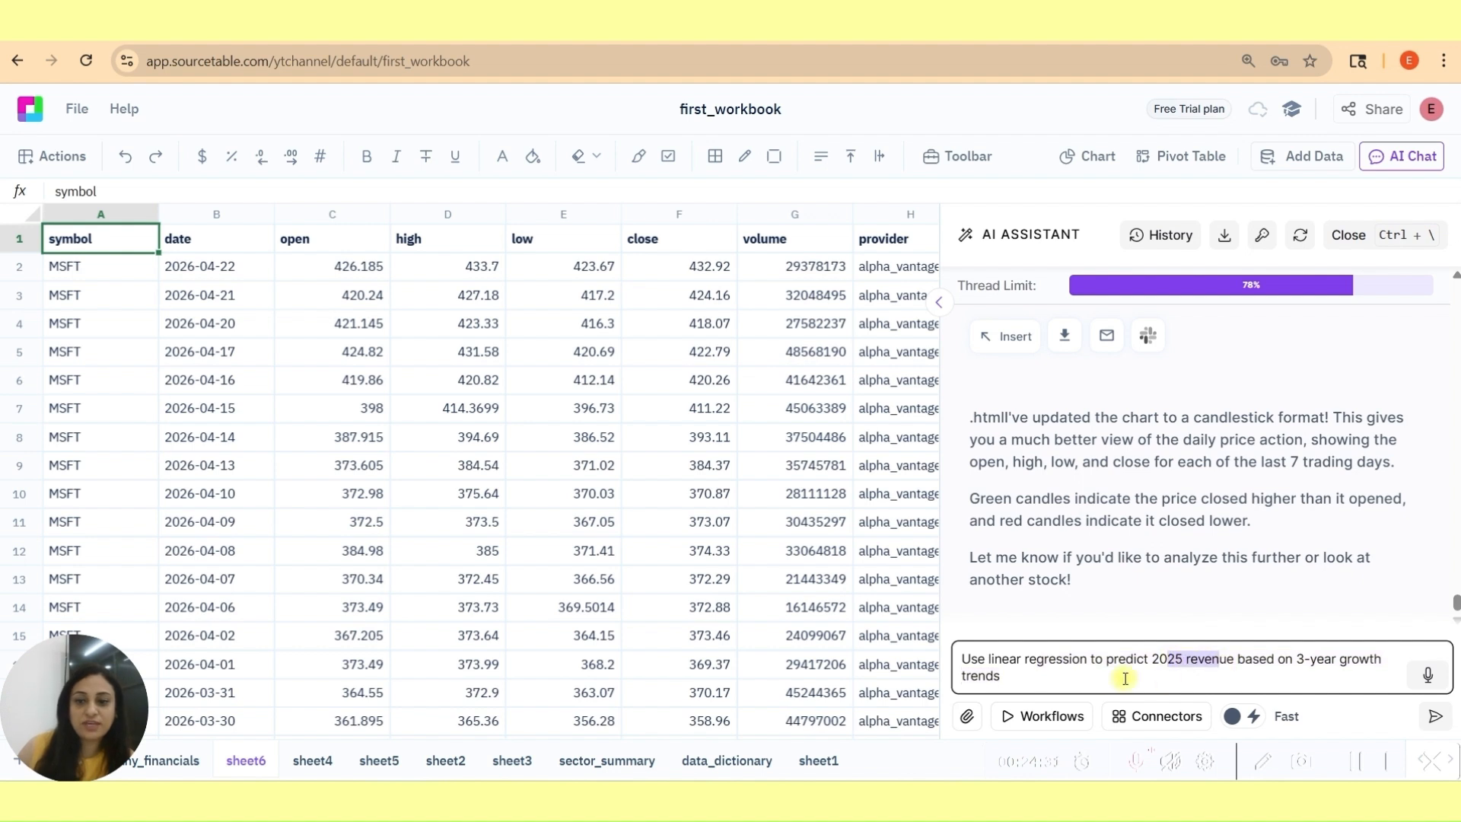
{"action": "left_click", "coordinate": [1102, 676]}
{"action": "key", "text": "Return"}
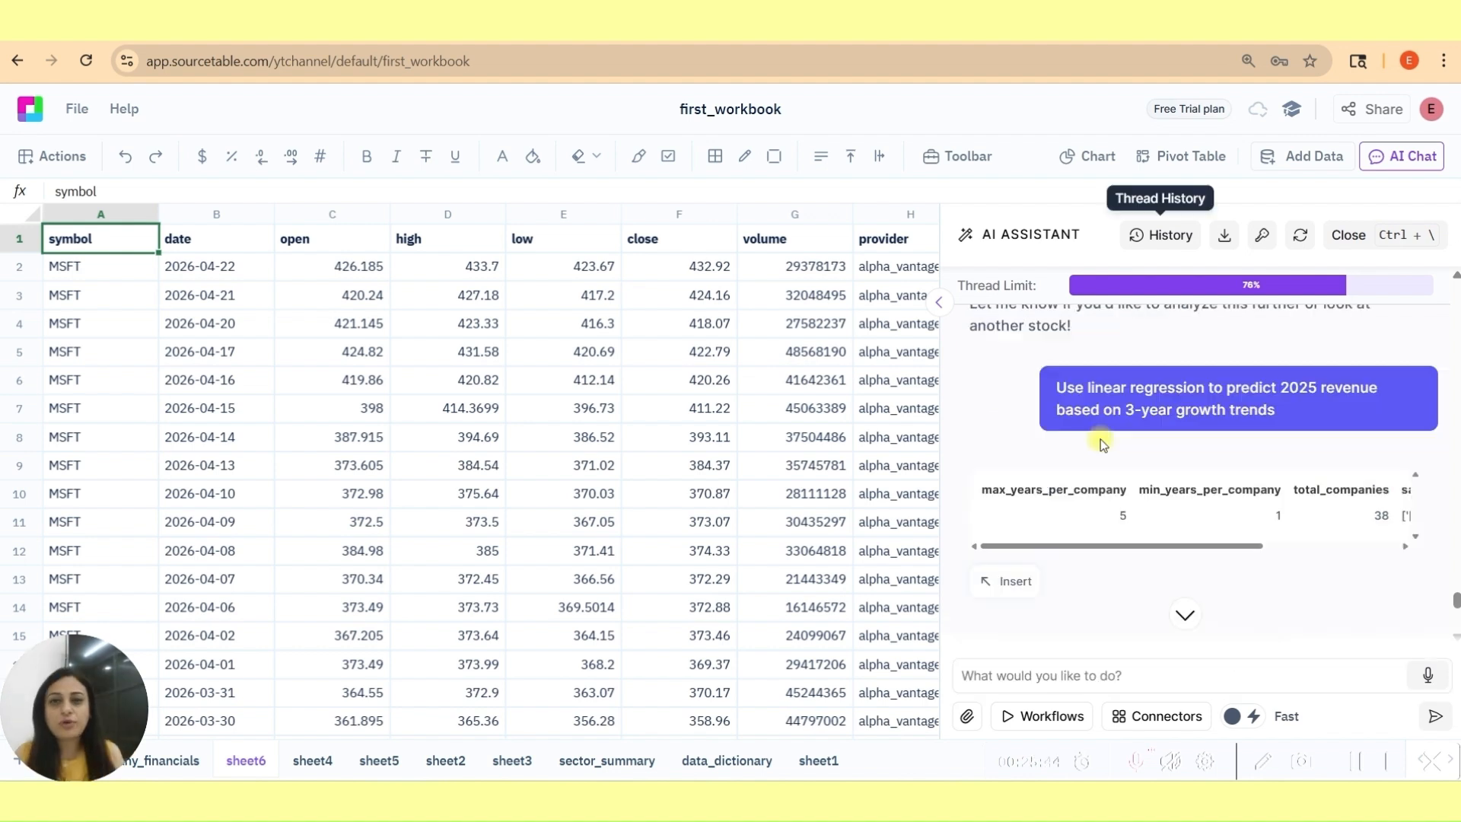
Insert the reply's first result table, covering years per company and total companies, into a new sheet.
{"action": "scroll", "coordinate": [1196, 602], "scroll_direction": "down", "scroll_amount": 4}
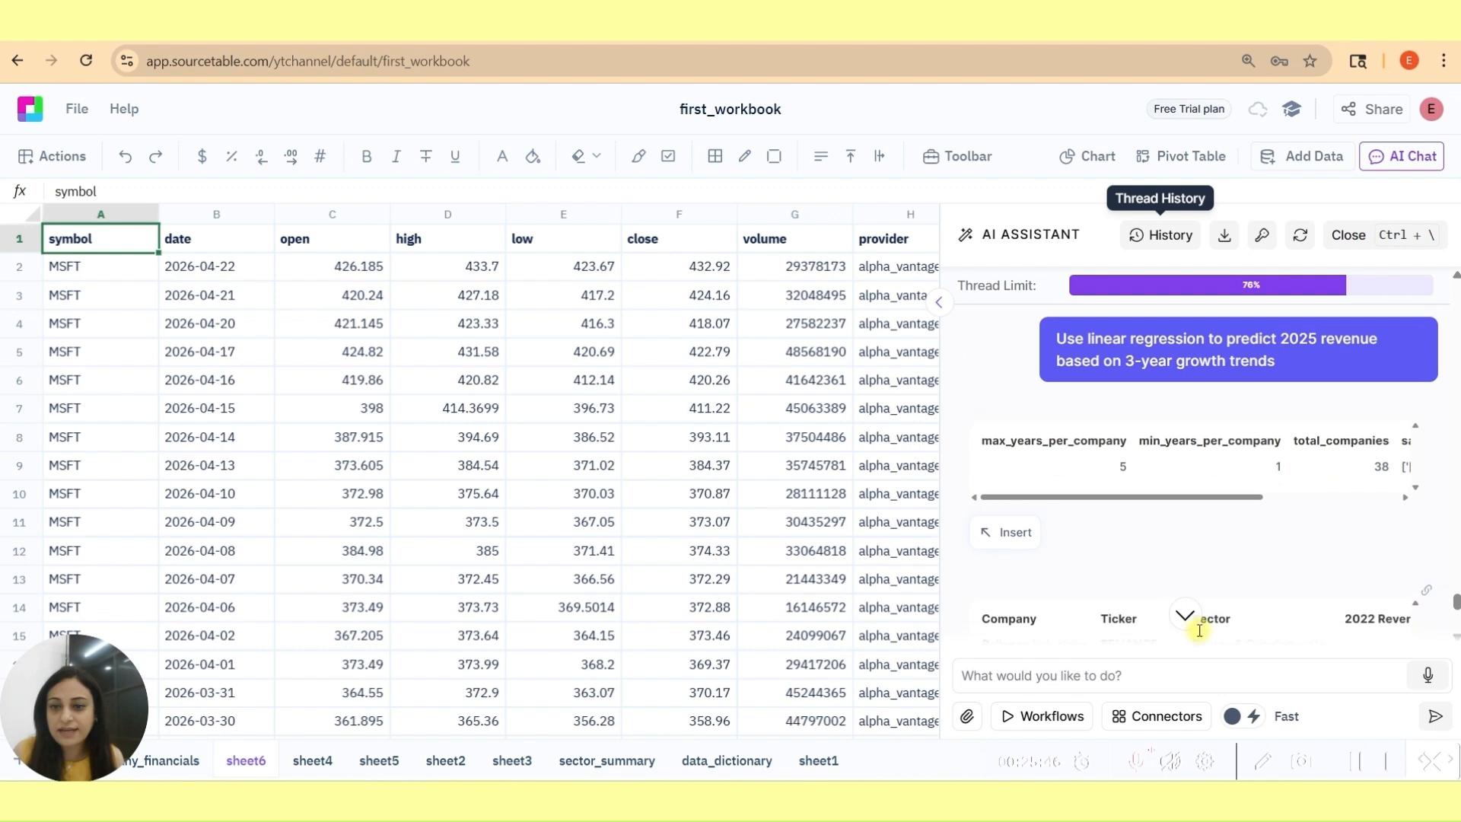
{"action": "scroll", "coordinate": [1119, 437], "scroll_direction": "up", "scroll_amount": 1}
{"action": "left_click", "coordinate": [1007, 391]}
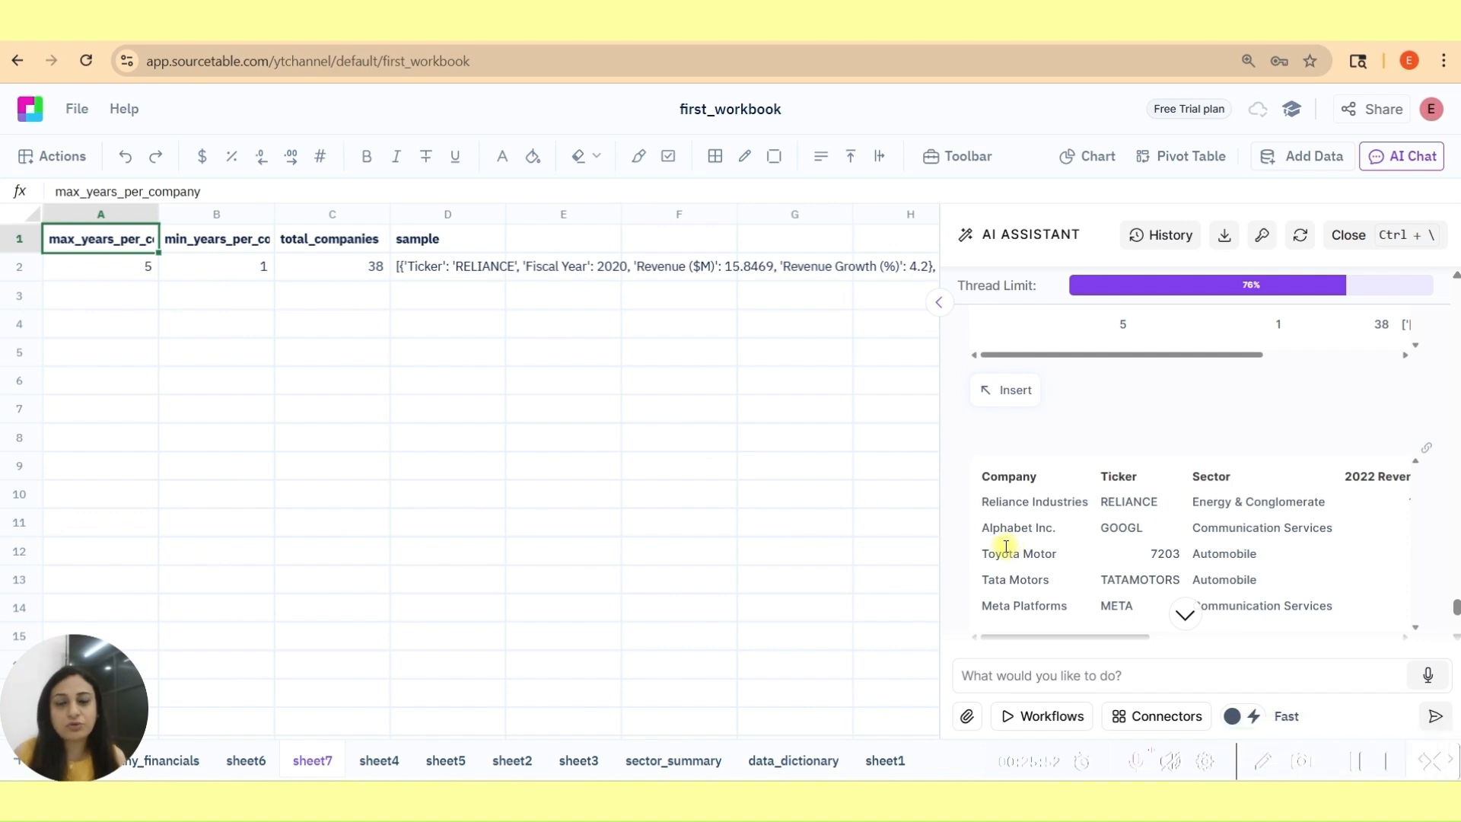
Review the company prediction table and the assistant's explanation of the linear regression model.
{"action": "scroll", "coordinate": [1020, 533], "scroll_direction": "down", "scroll_amount": 4}
{"action": "scroll", "coordinate": [1054, 571], "scroll_direction": "down", "scroll_amount": 1}
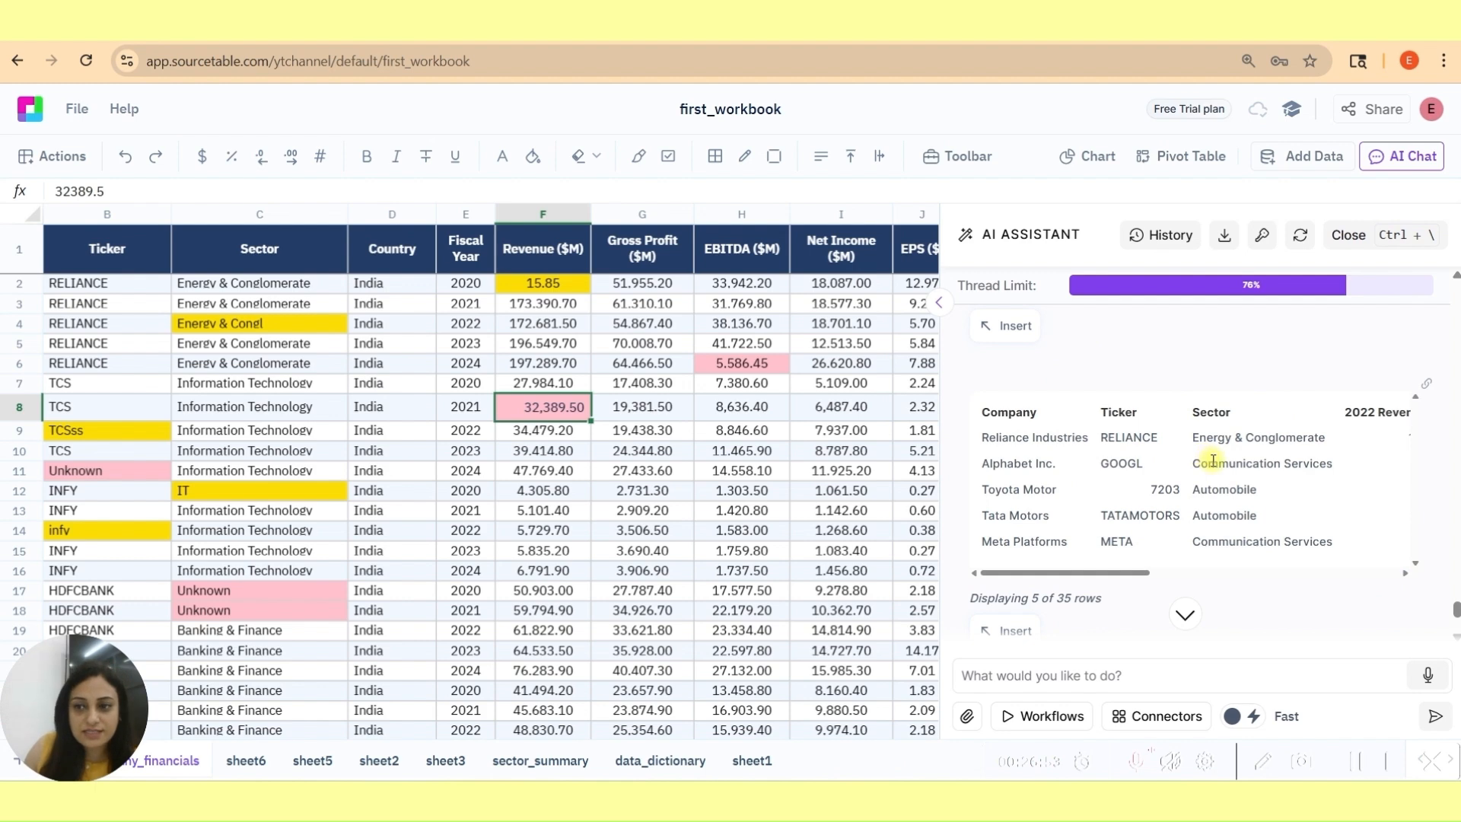
{"action": "scroll", "coordinate": [1214, 465], "scroll_direction": "down", "scroll_amount": 4}
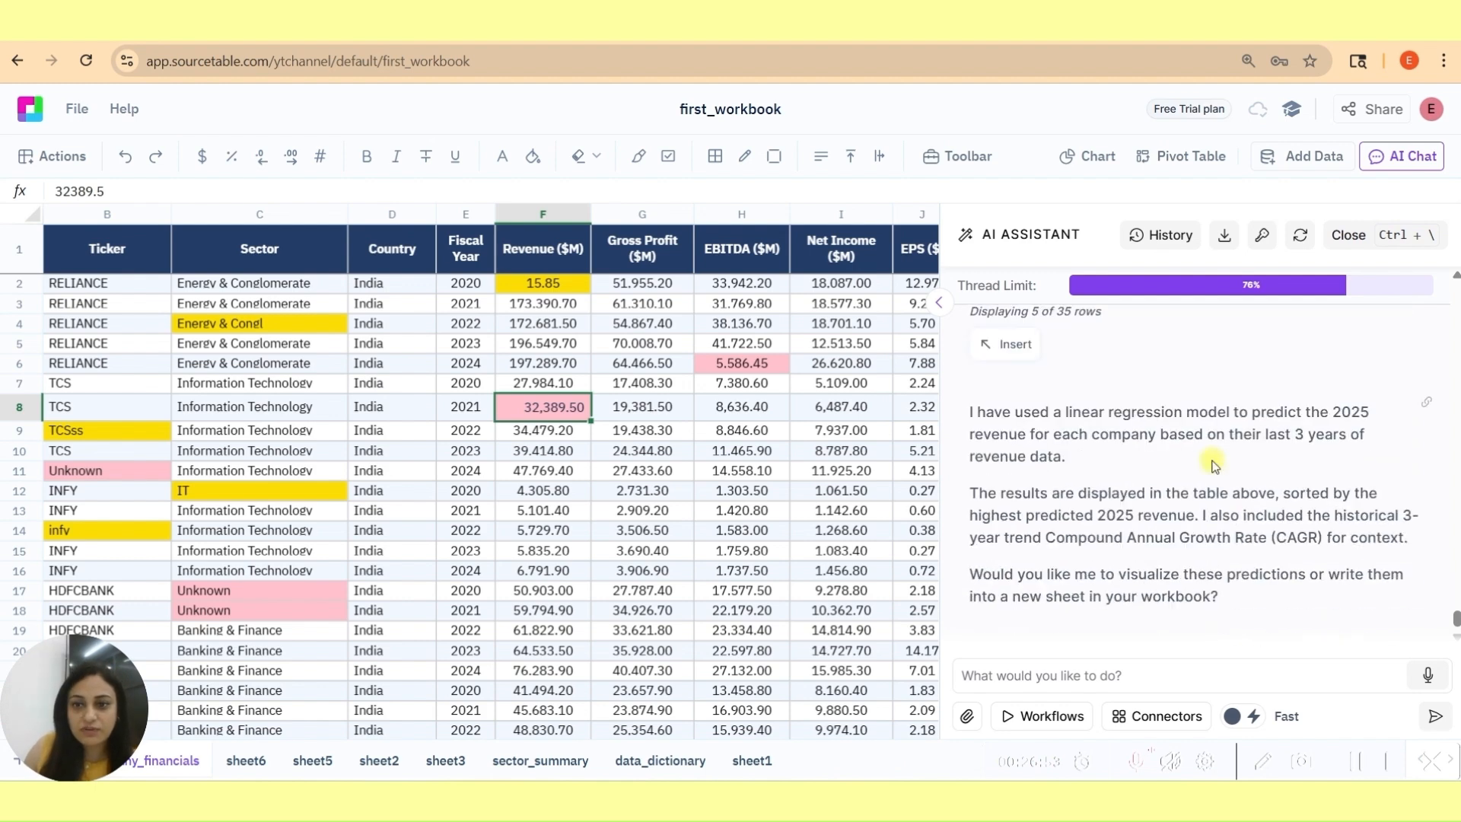
{"action": "left_click_drag", "start_coordinate": [1040, 430], "coordinate": [1194, 581]}
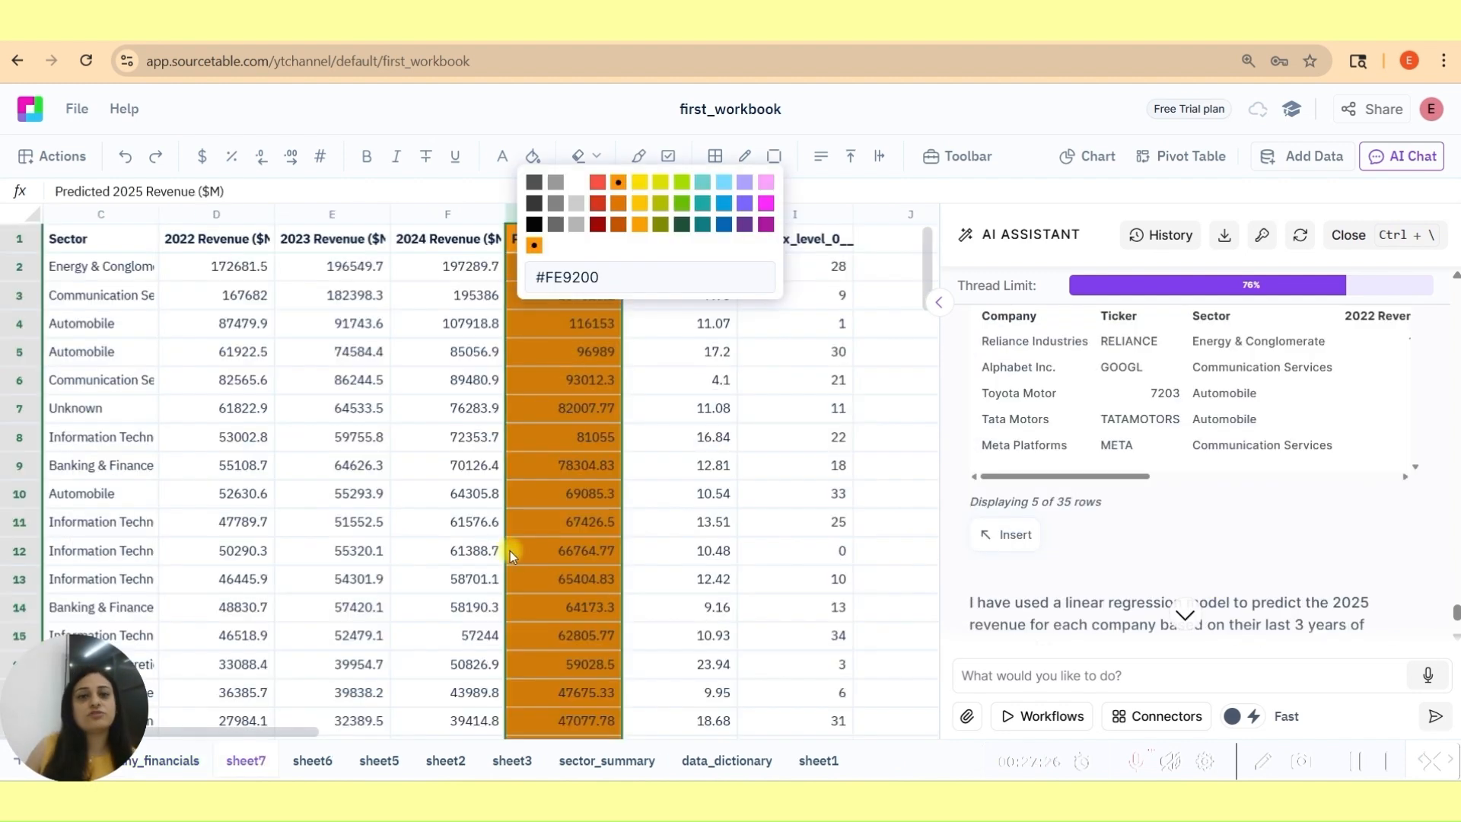
Examine the Predicted 2025 Revenue ($M) header and values in column G against the linear regression request.
{"action": "left_click", "coordinate": [551, 351]}
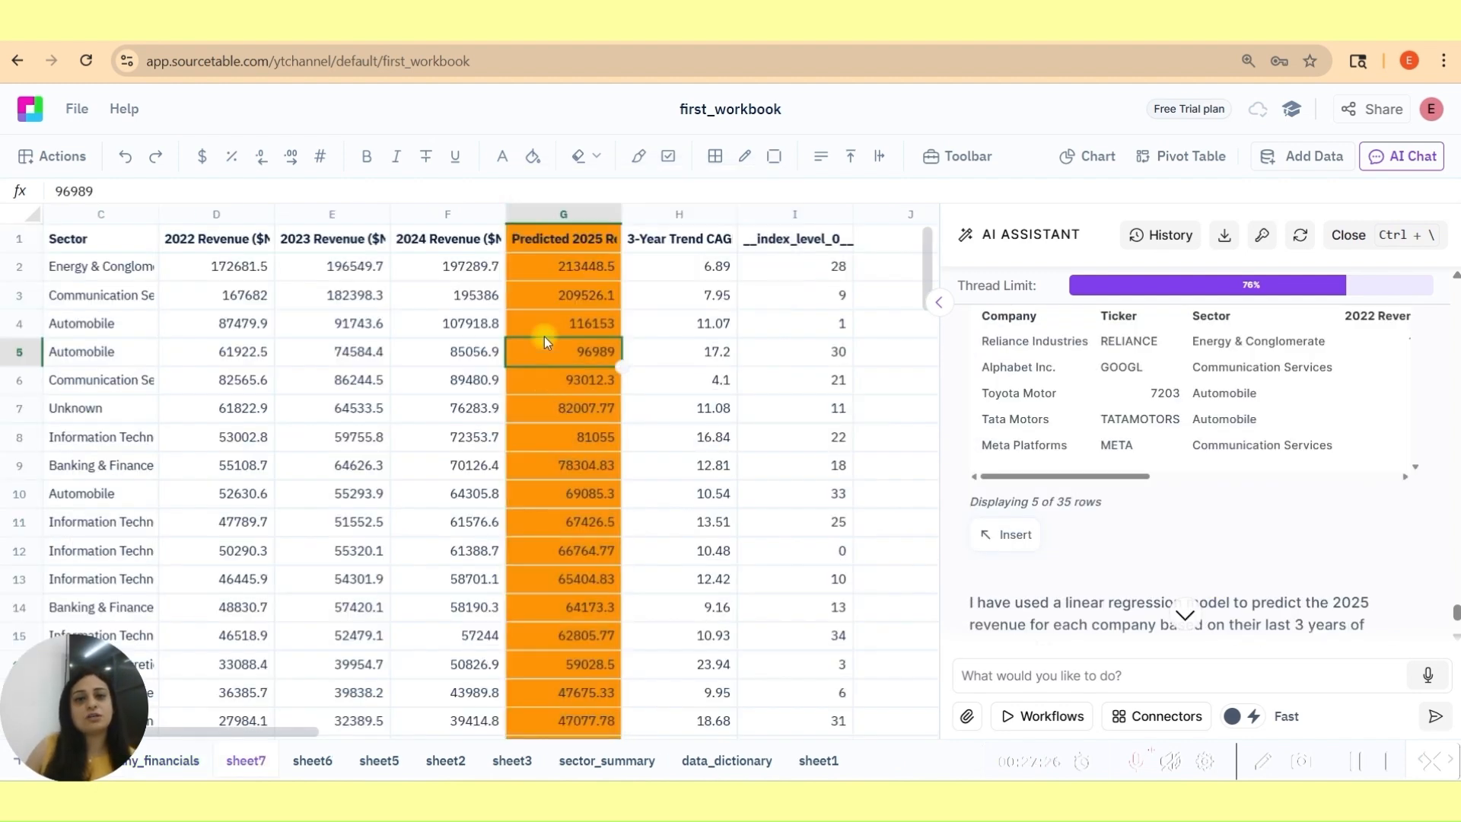
{"action": "key", "text": "ctrl+Up"}
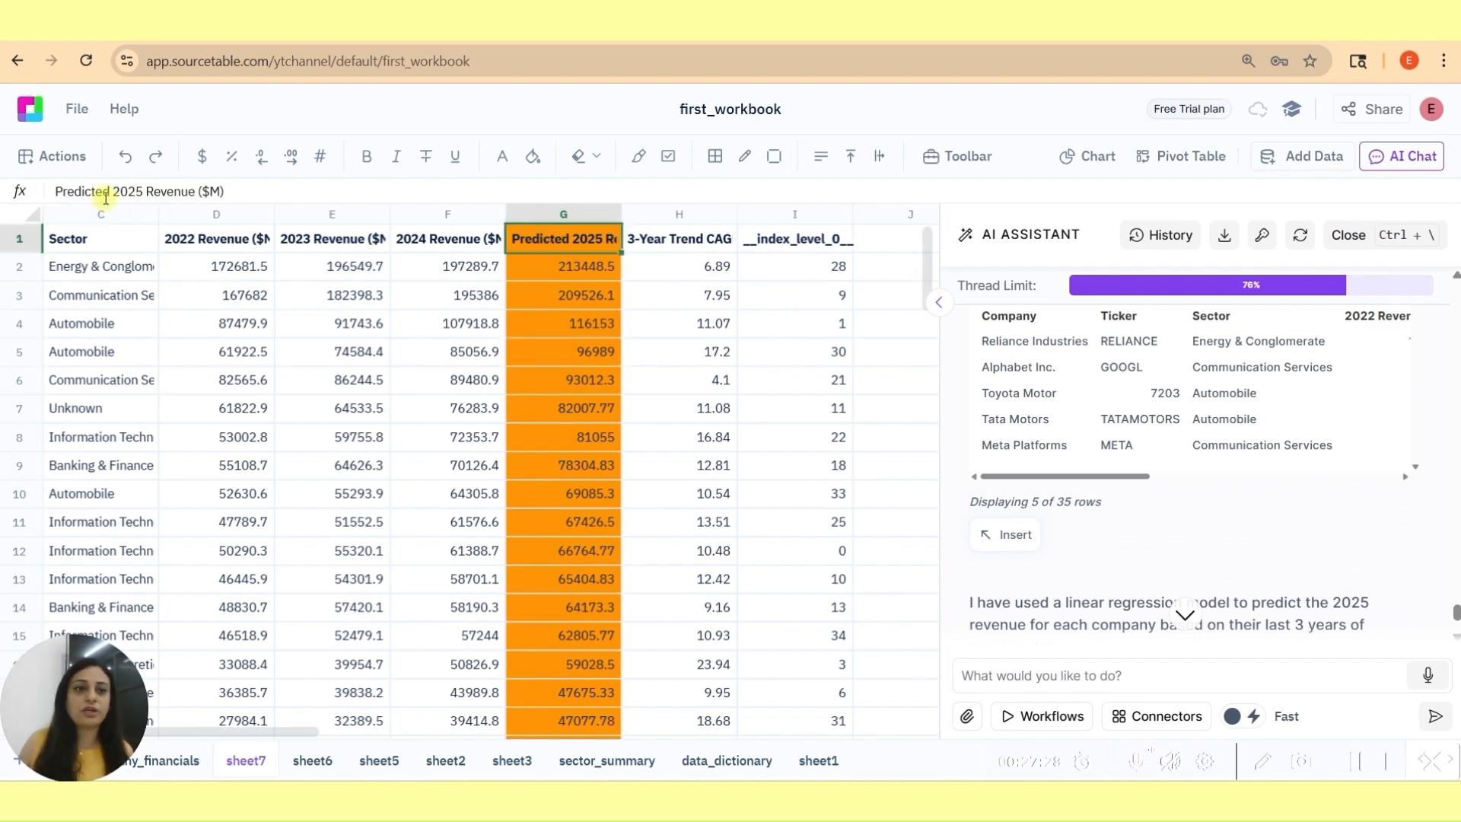
{"action": "left_click_drag", "start_coordinate": [121, 192], "coordinate": [182, 195]}
{"action": "left_click", "coordinate": [552, 294]}
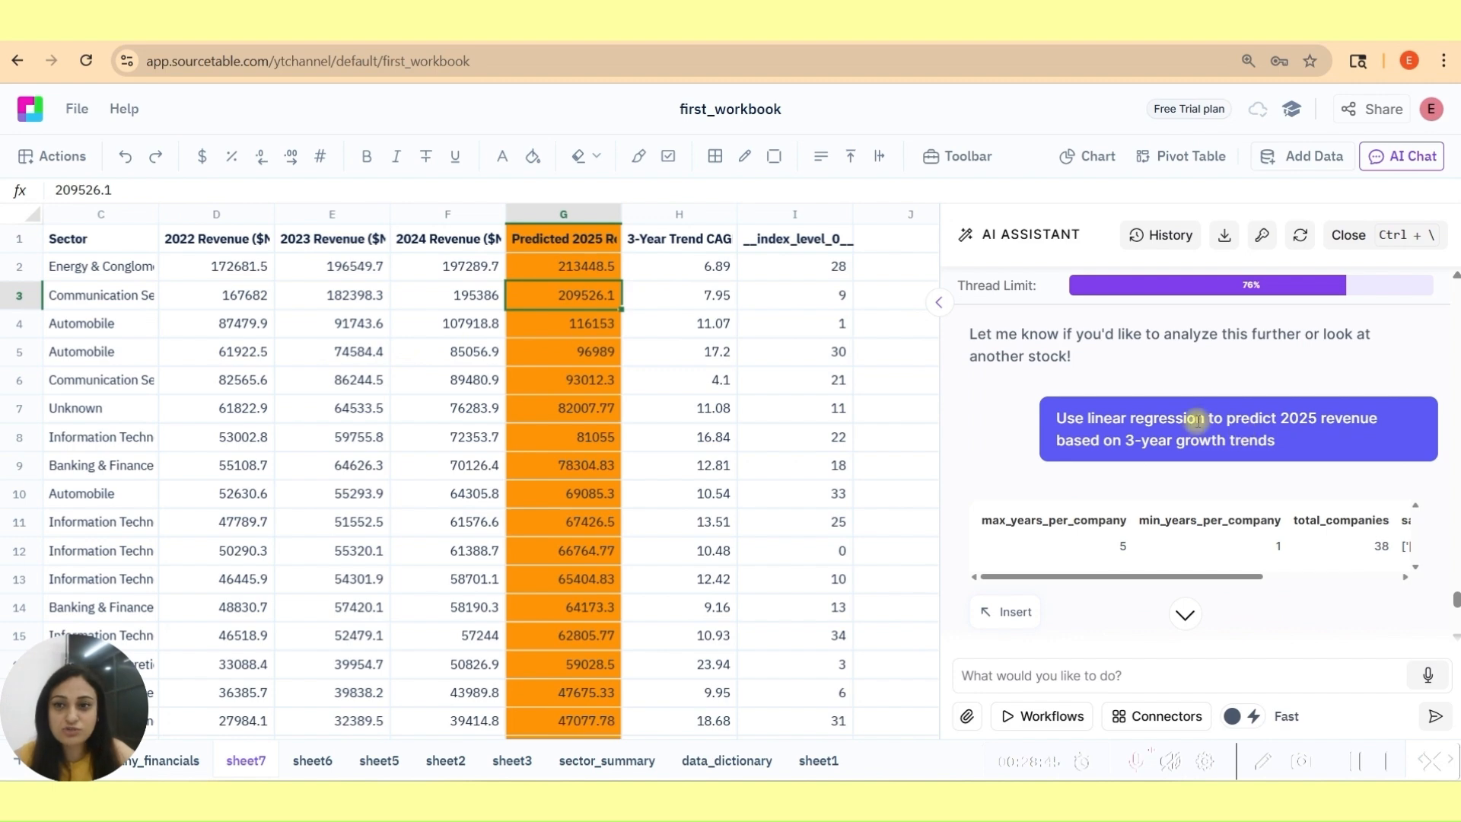
{"action": "left_click_drag", "start_coordinate": [1186, 418], "coordinate": [1263, 440]}
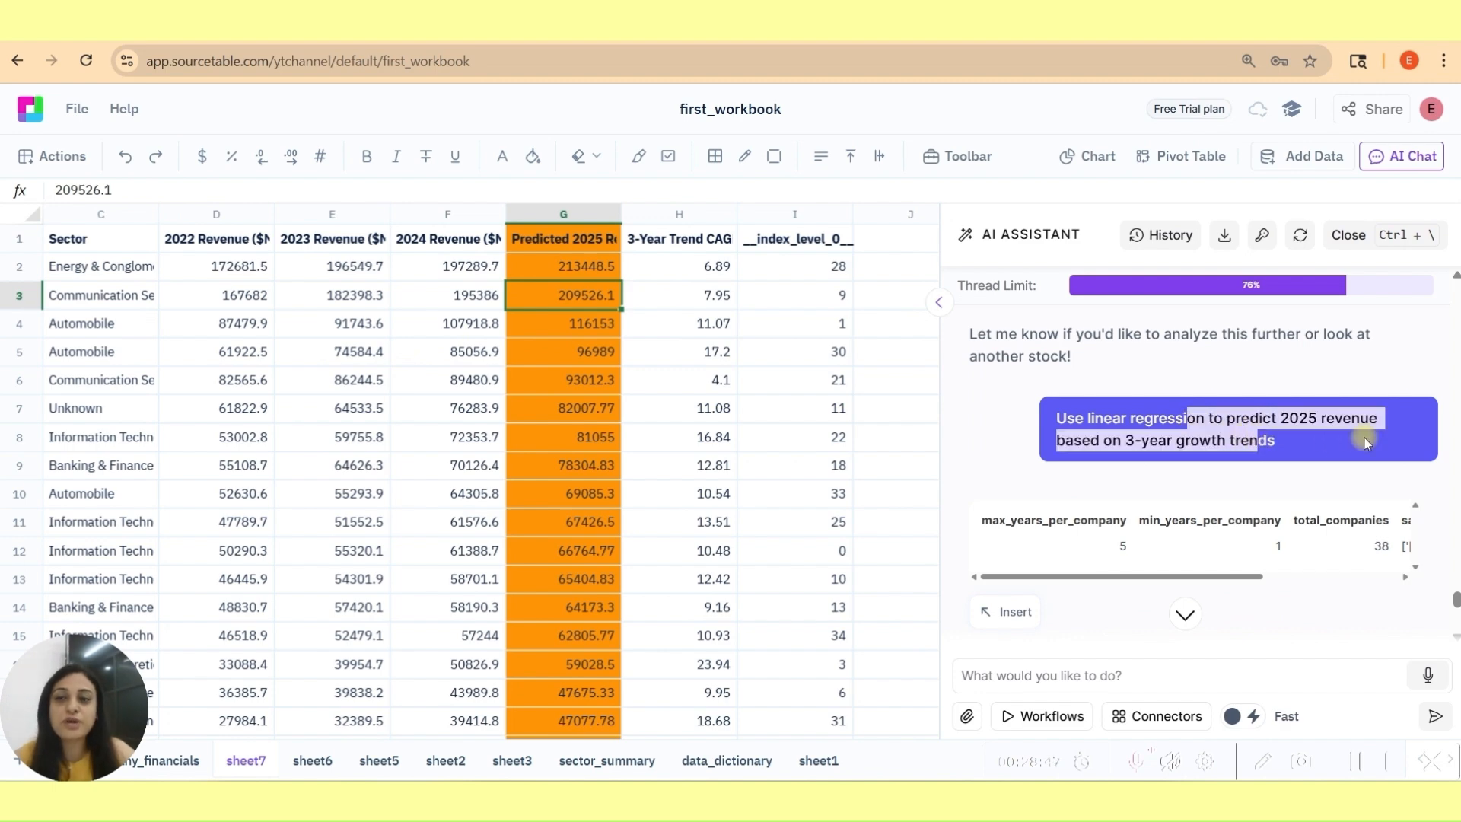
{"action": "left_click", "coordinate": [1018, 677]}
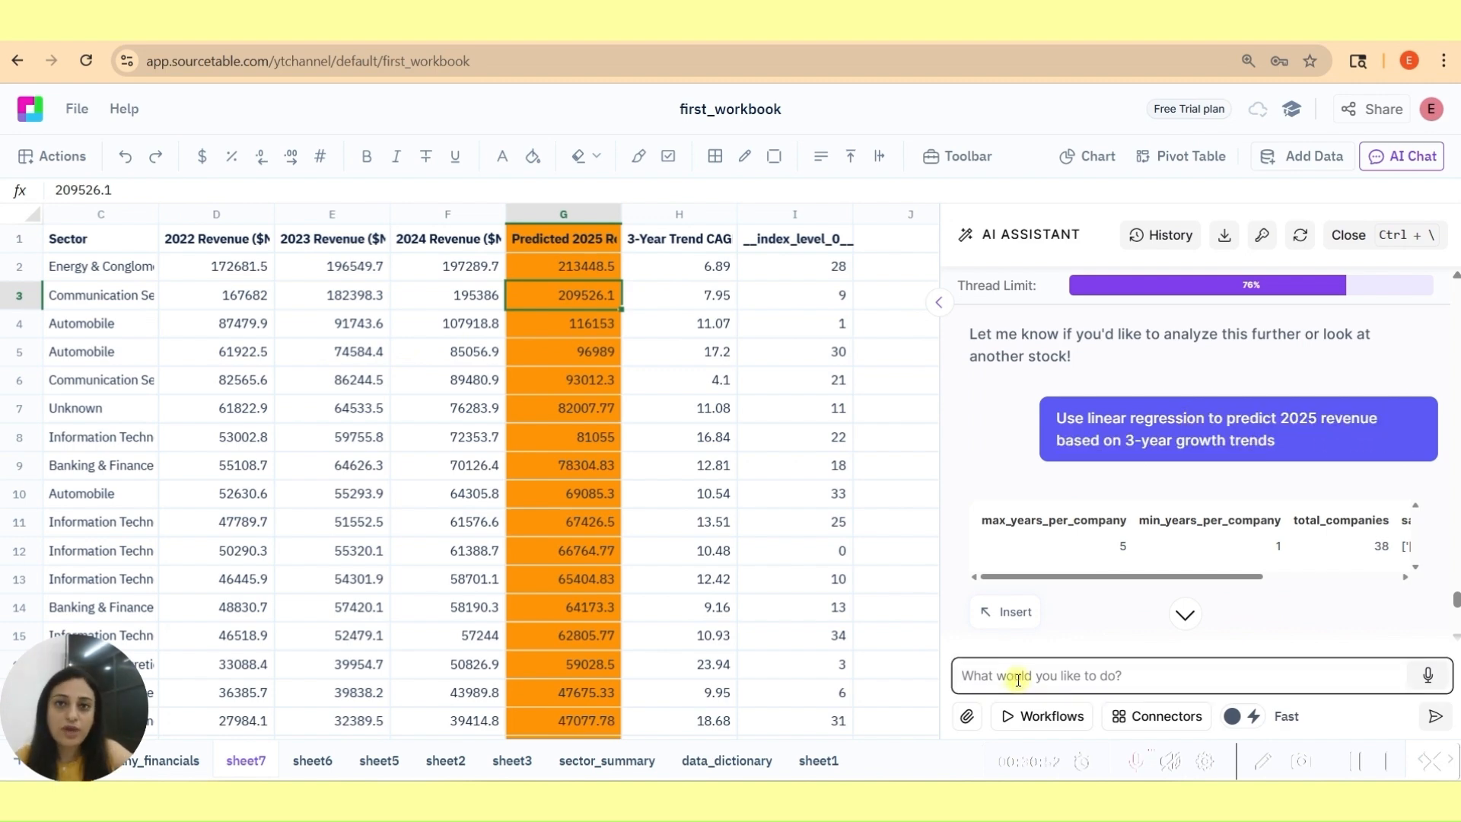